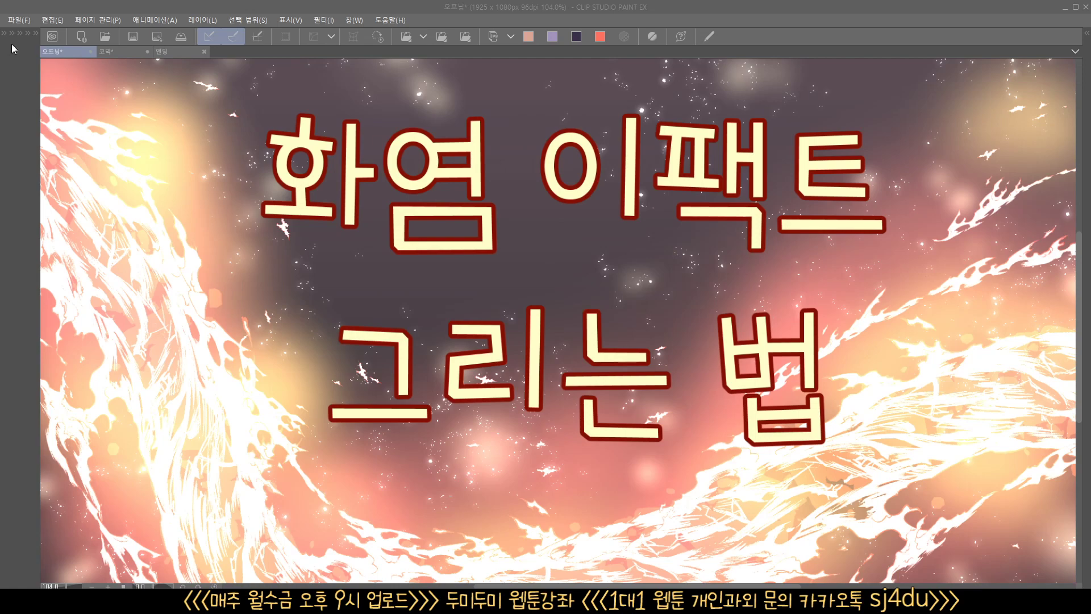
- Show the 코믹 canvas, switch to the CLIP STUDIO launcher and open CLIP STUDIO ASSETS
left_click(123, 52)
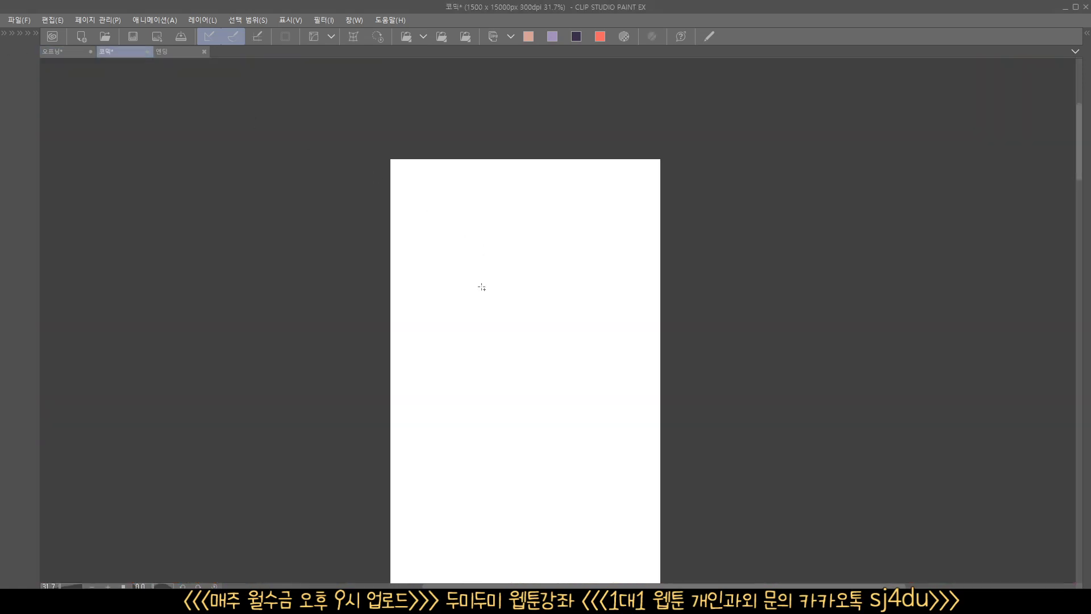
left_click(500, 601)
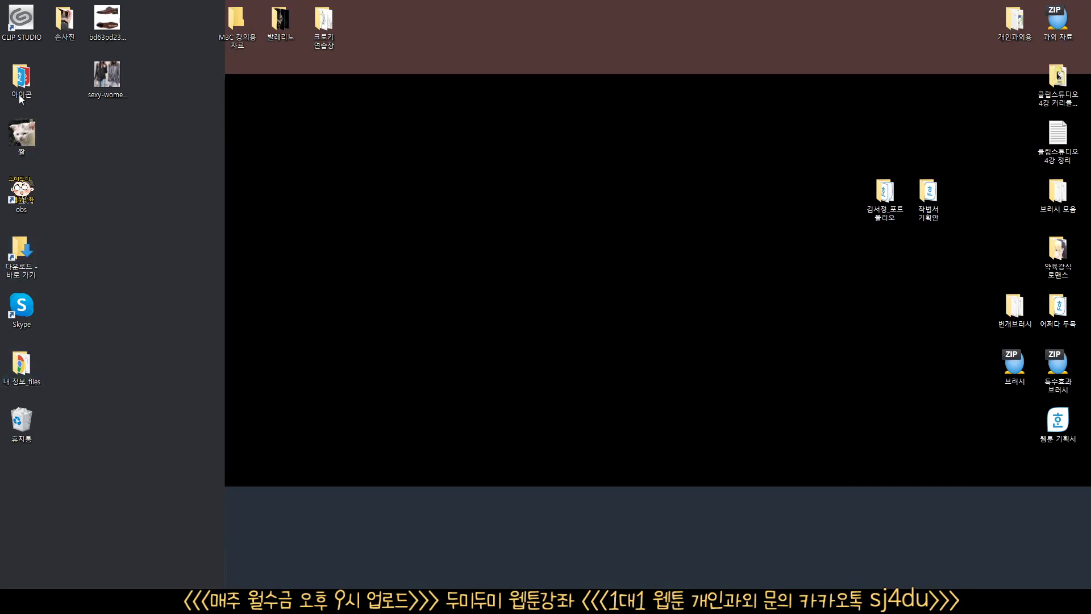
left_click(21, 19)
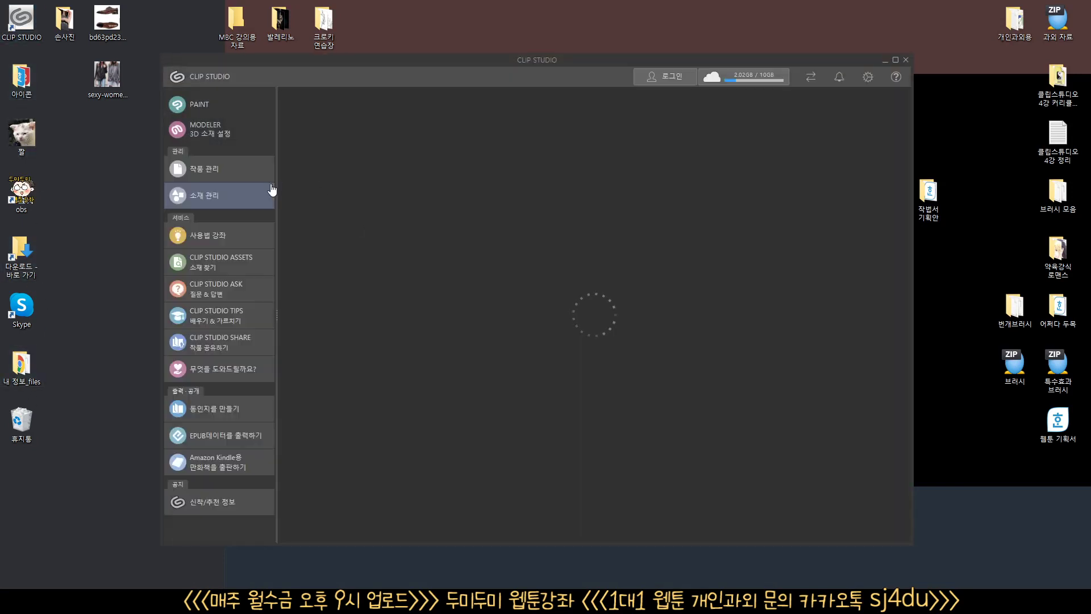
left_click(243, 276)
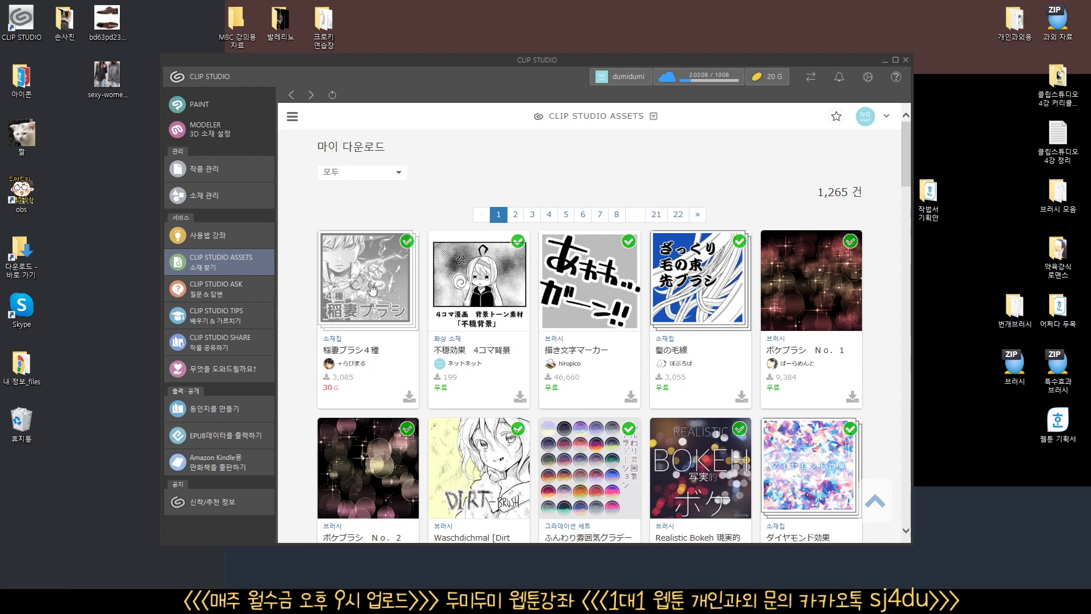
- Find the 新スーパー炎エフェクトセット flame brush set among the downloaded materials and open its detail page
scroll(290, 401, "down", 3)
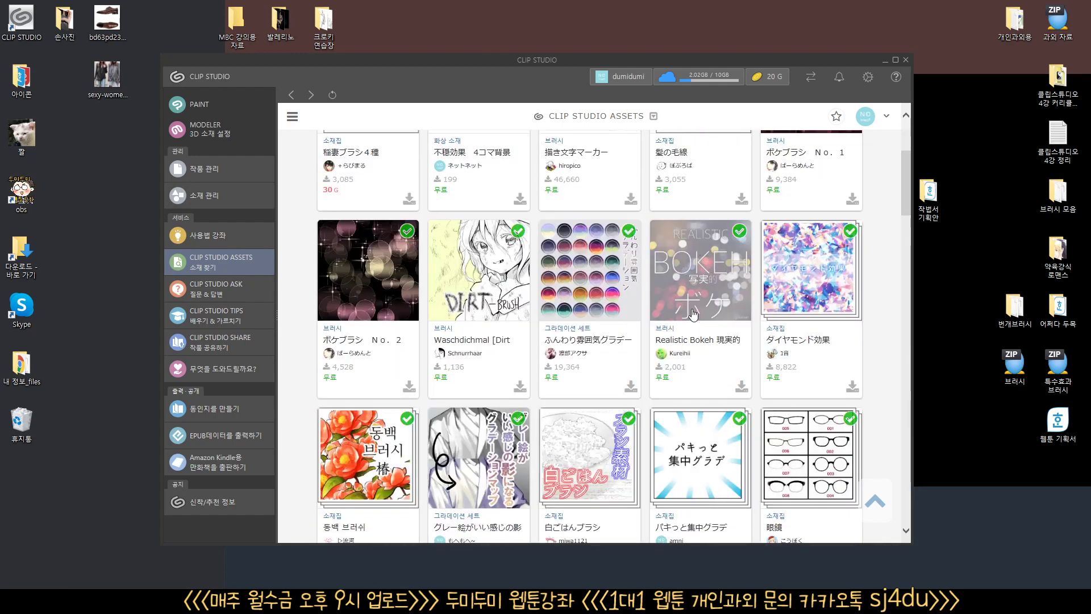
scroll(654, 398, "down", 3)
scroll(651, 402, "up", 3)
scroll(648, 398, "down", 7)
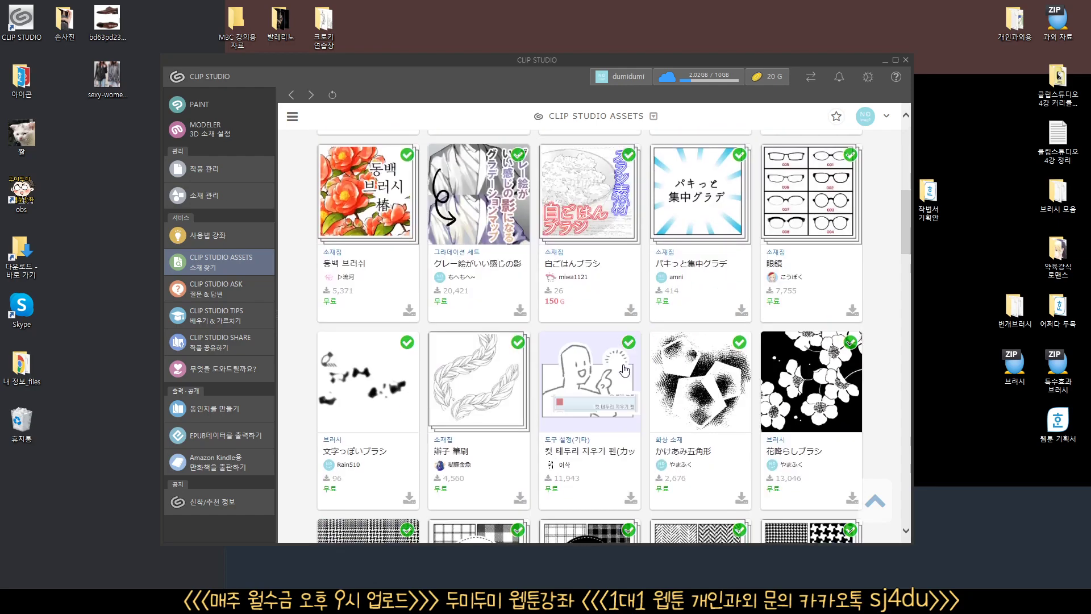
scroll(631, 385, "down", 7)
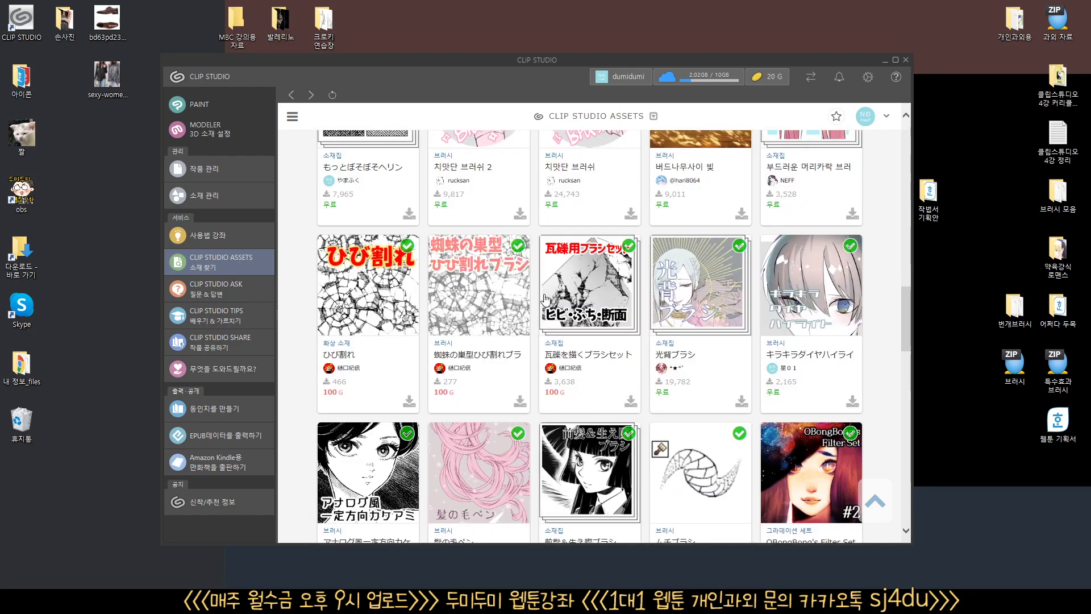
scroll(573, 296, "down", 3)
scroll(573, 296, "down", 3)
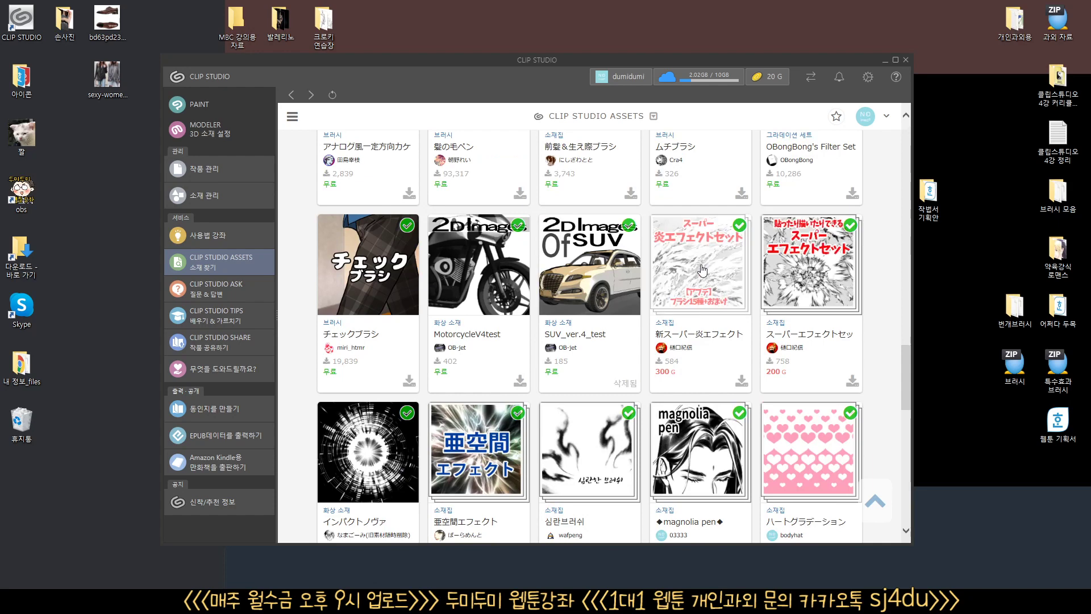
left_click(700, 272)
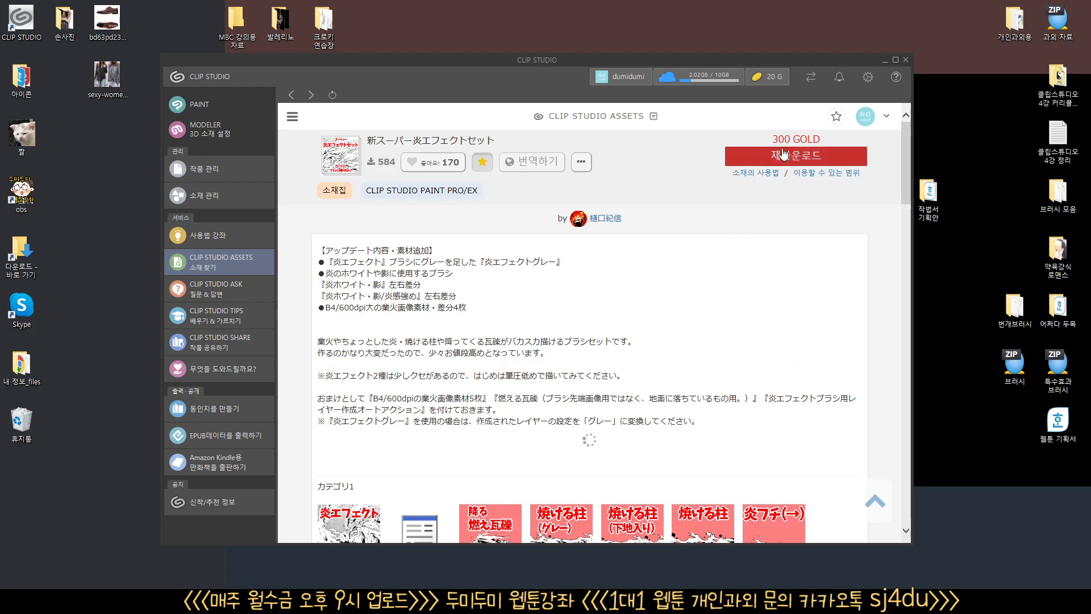
- Examine the flame effect set's price, download option, included materials and full title
left_click_drag(772, 139, 817, 145)
left_click(820, 217)
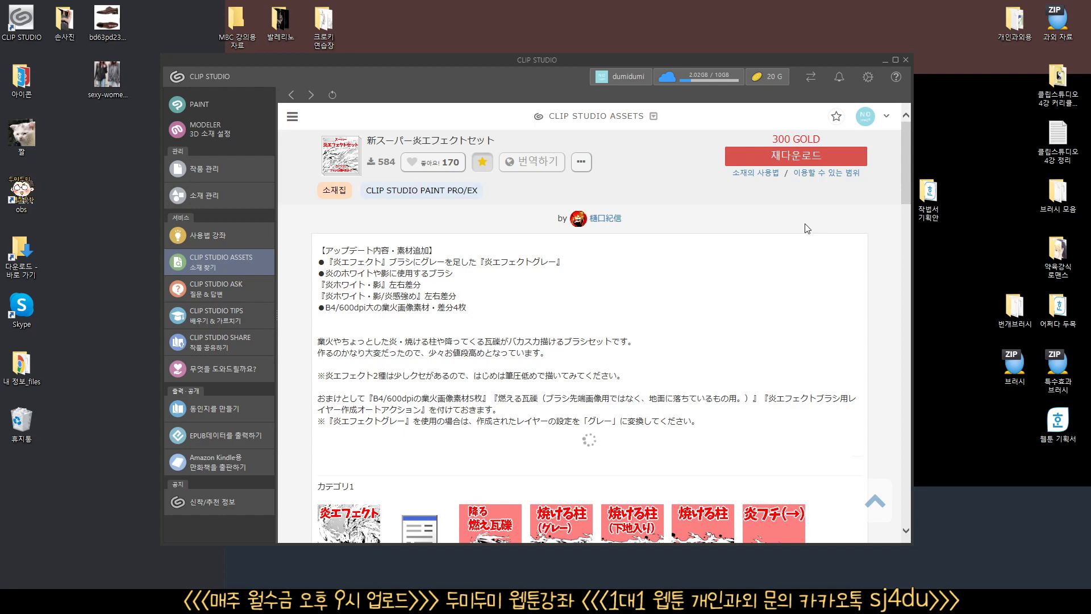
scroll(721, 339, "down", 5)
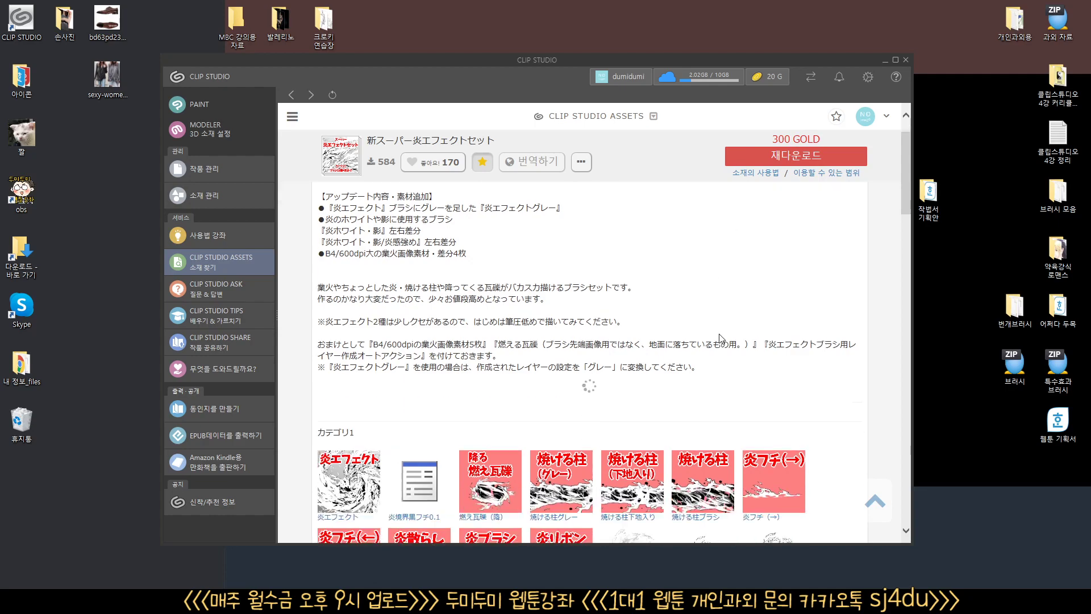
scroll(721, 340, "down", 4)
scroll(720, 338, "up", 8)
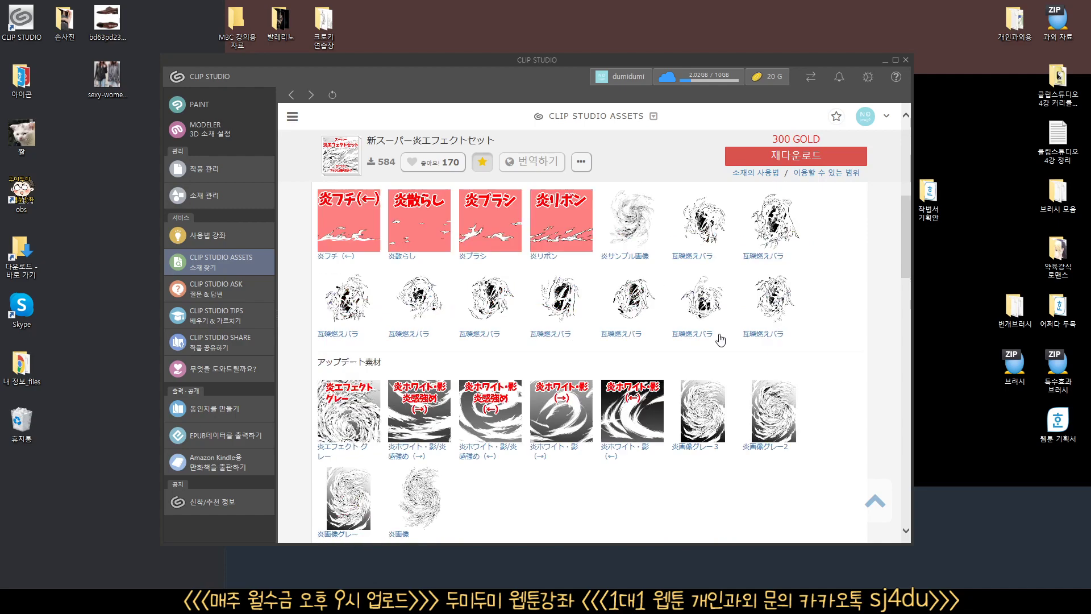
scroll(720, 338, "up", 1)
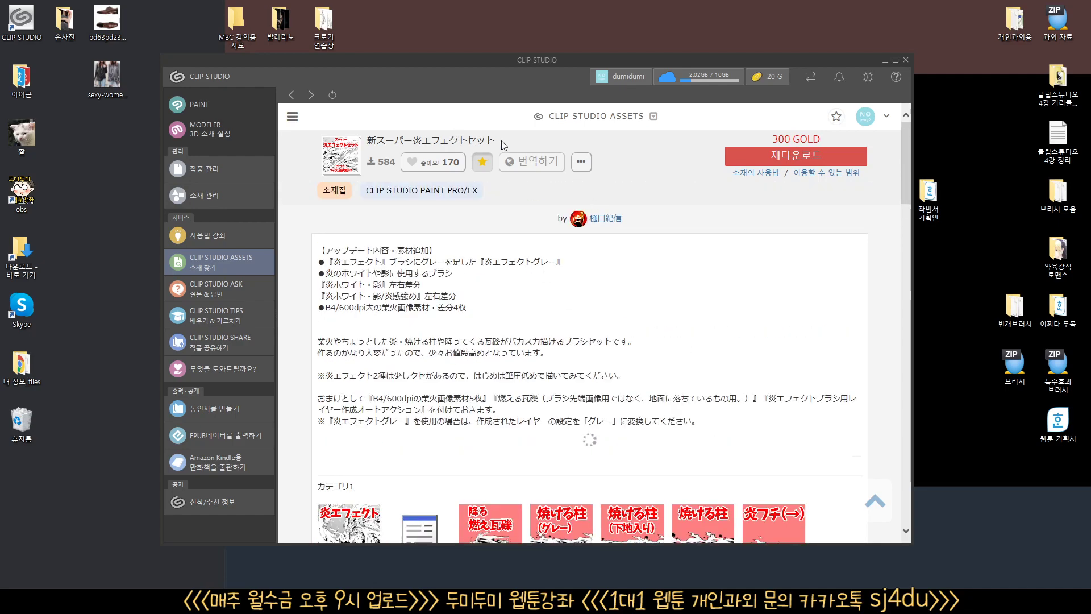
left_click_drag(495, 141, 372, 143)
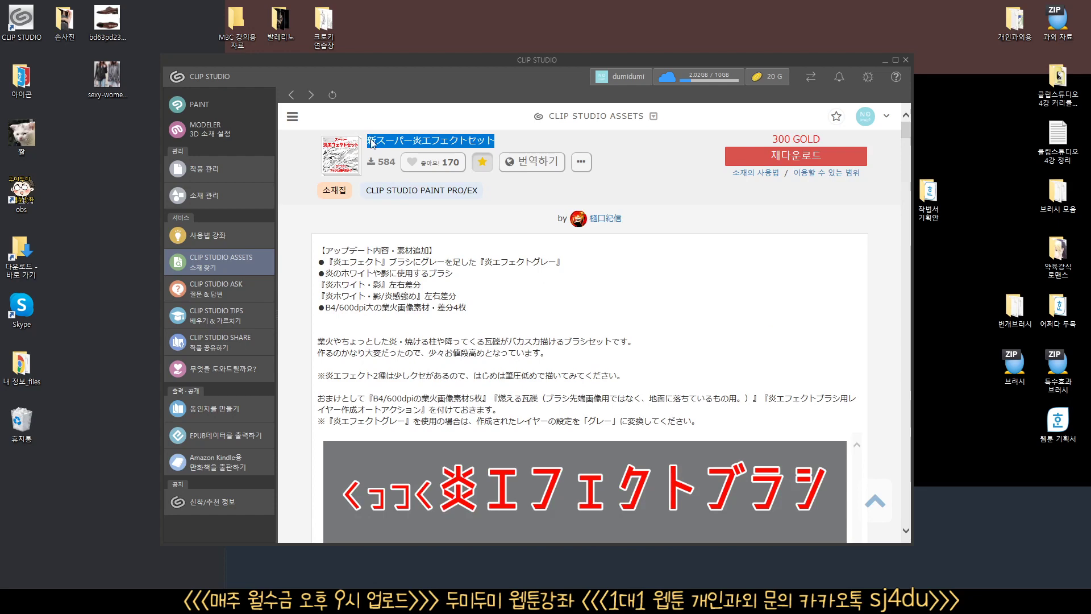
left_click(497, 144)
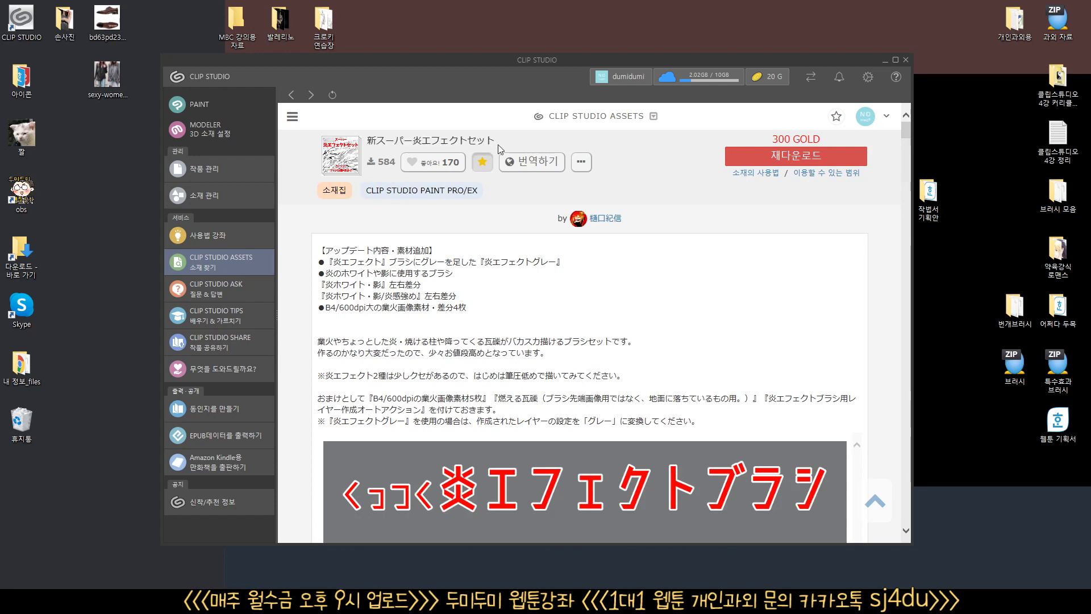
left_click_drag(496, 142, 373, 149)
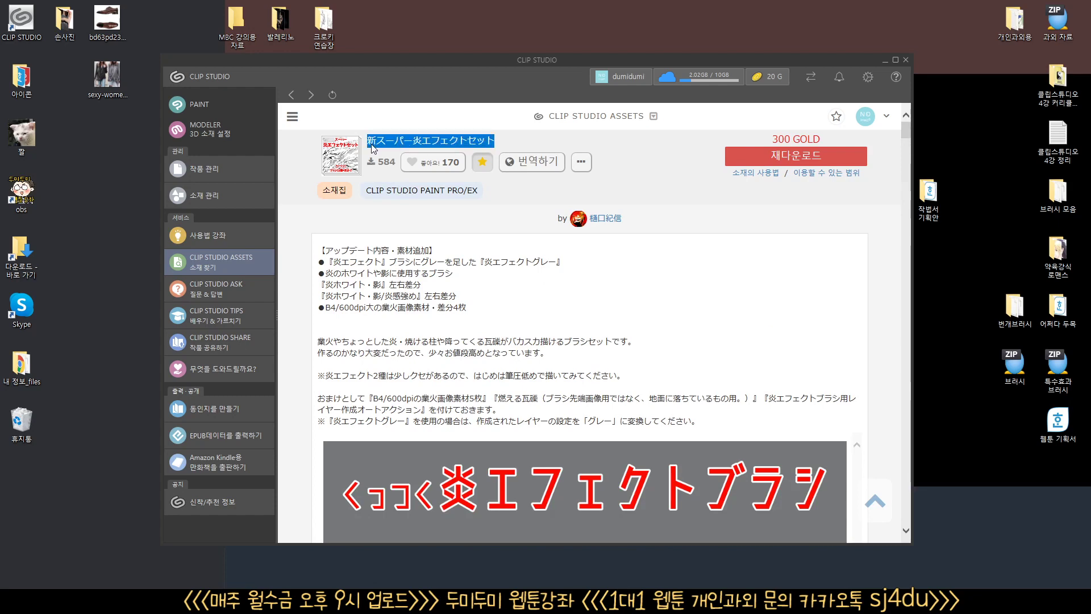
left_click(567, 336)
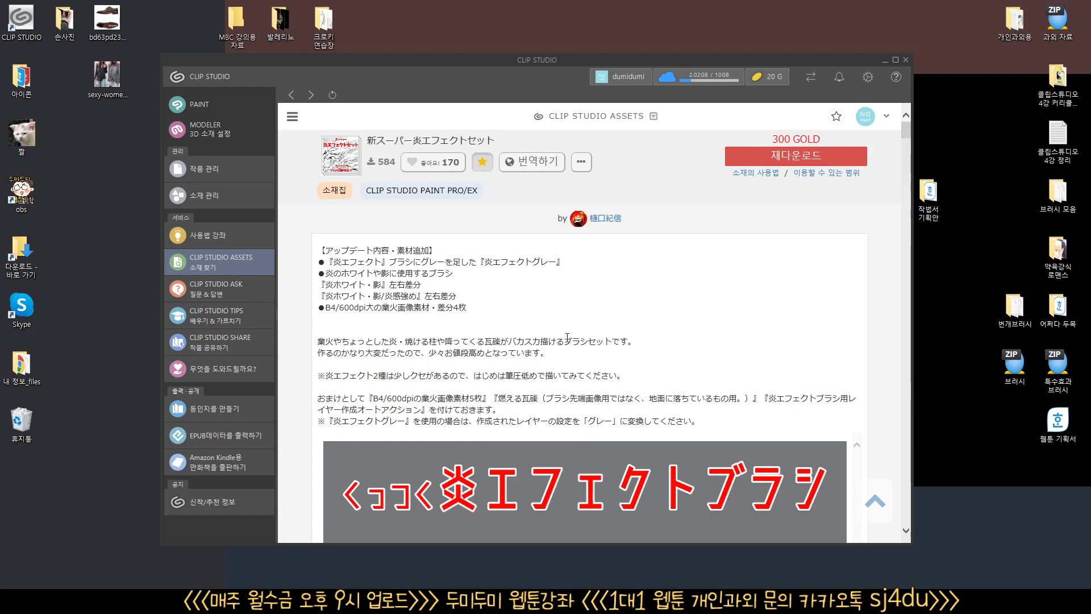
- Examine the flame set's sample drawings, brush usage examples and the list of included and updated brushes
scroll(567, 336, "down", 10)
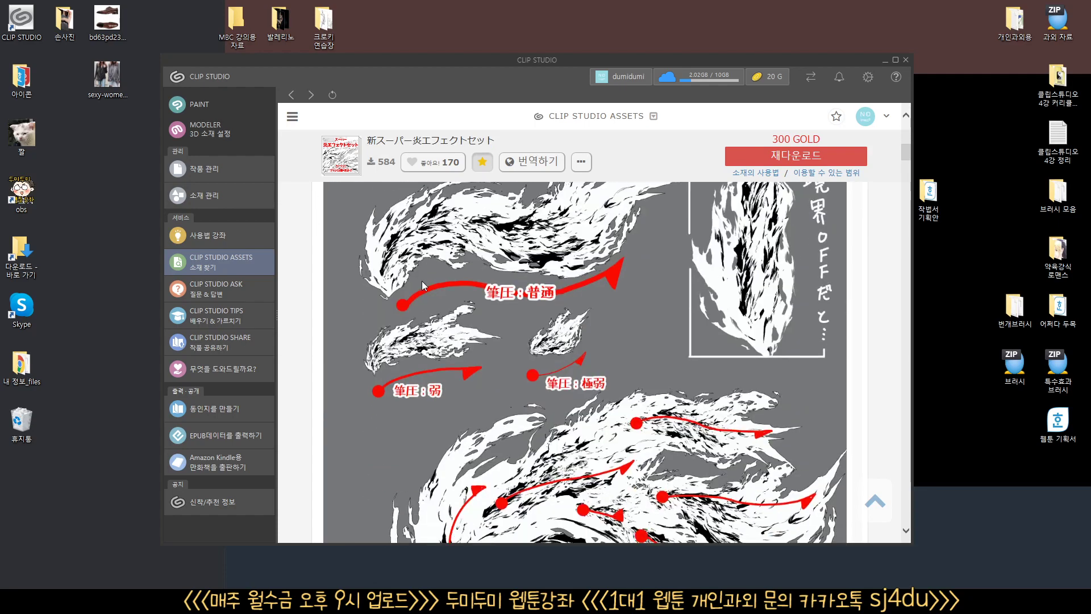
scroll(528, 267, "down", 6)
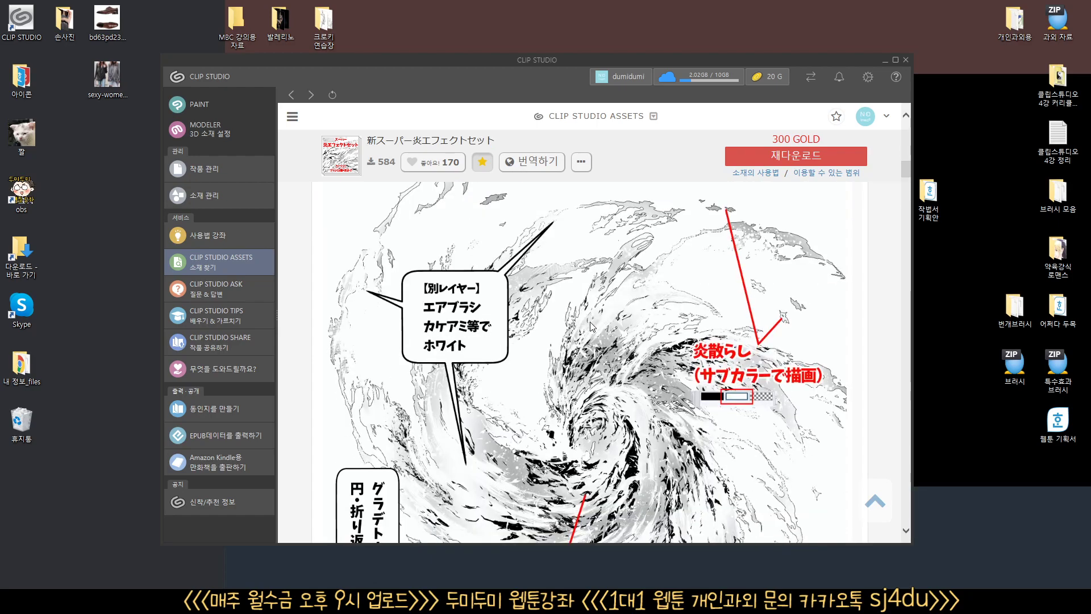
scroll(624, 294, "down", 8)
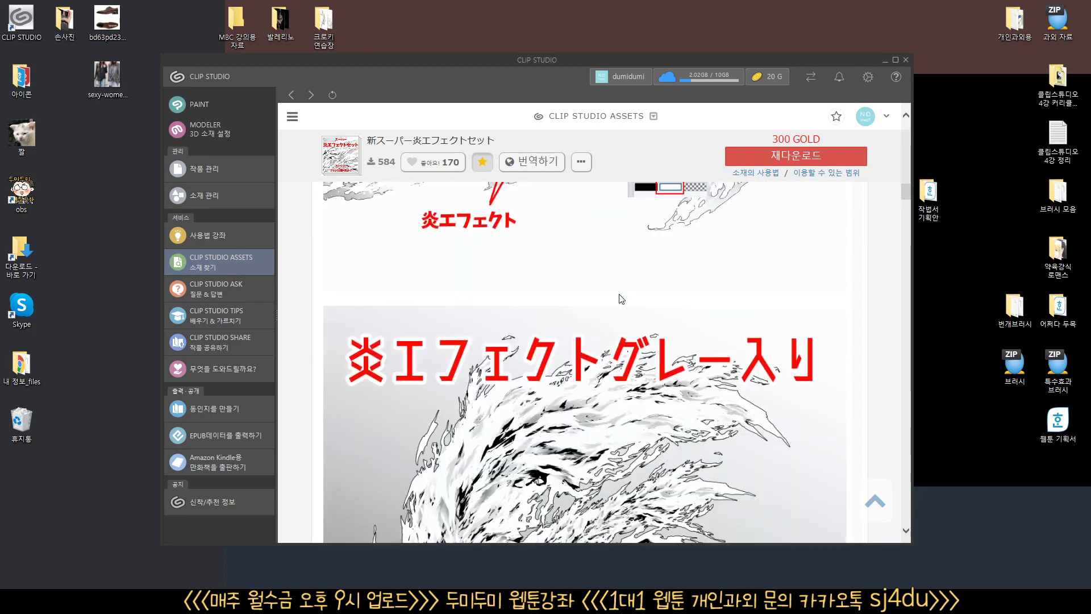
scroll(539, 346, "down", 10)
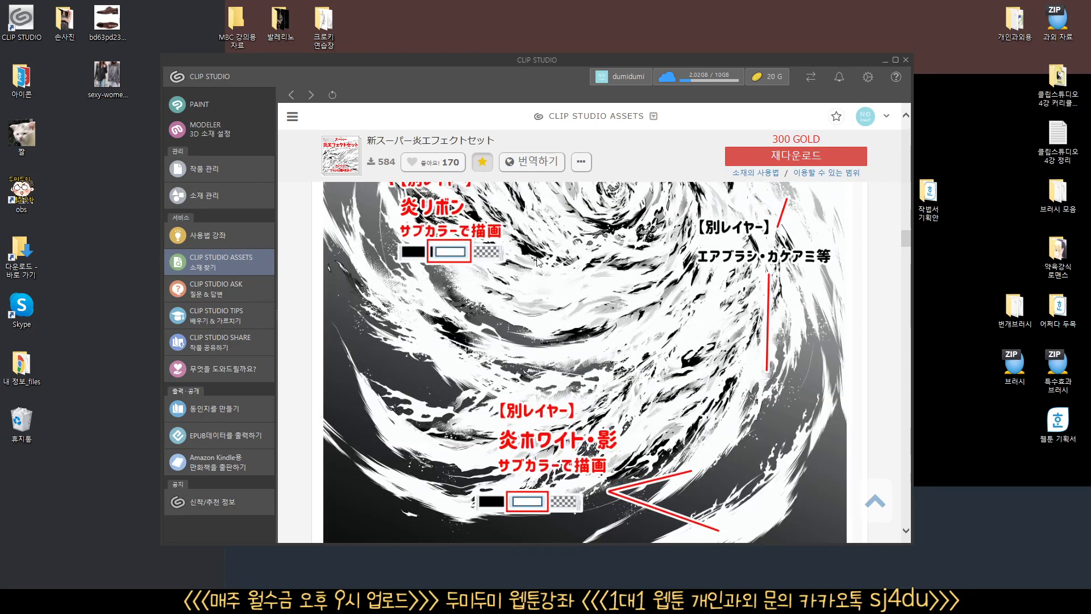
scroll(597, 301, "down", 10)
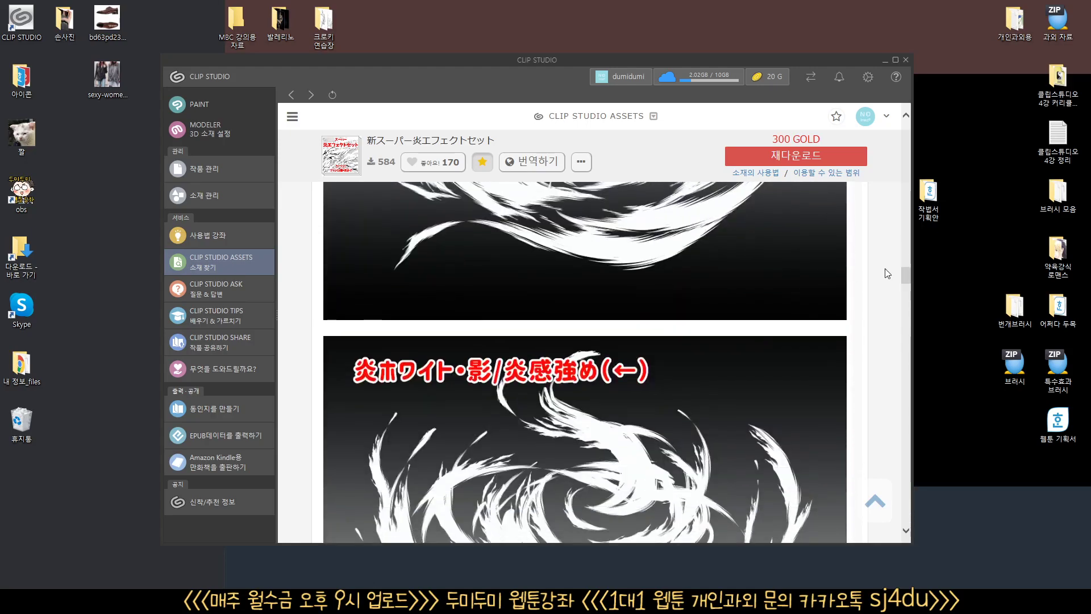
left_click_drag(910, 279, 908, 443)
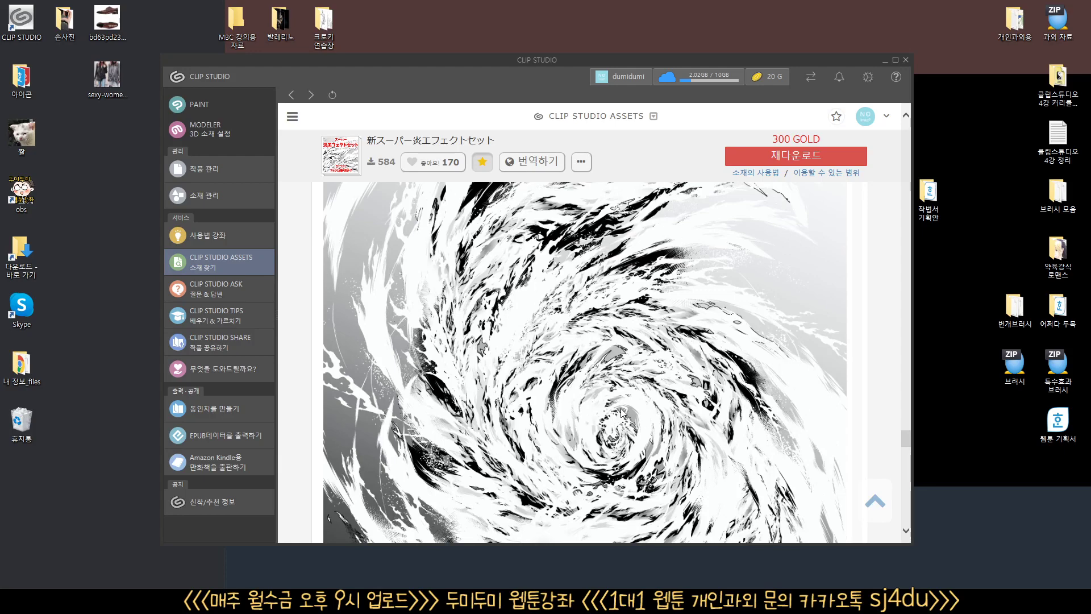
scroll(624, 411, "down", 6)
scroll(621, 410, "down", 3)
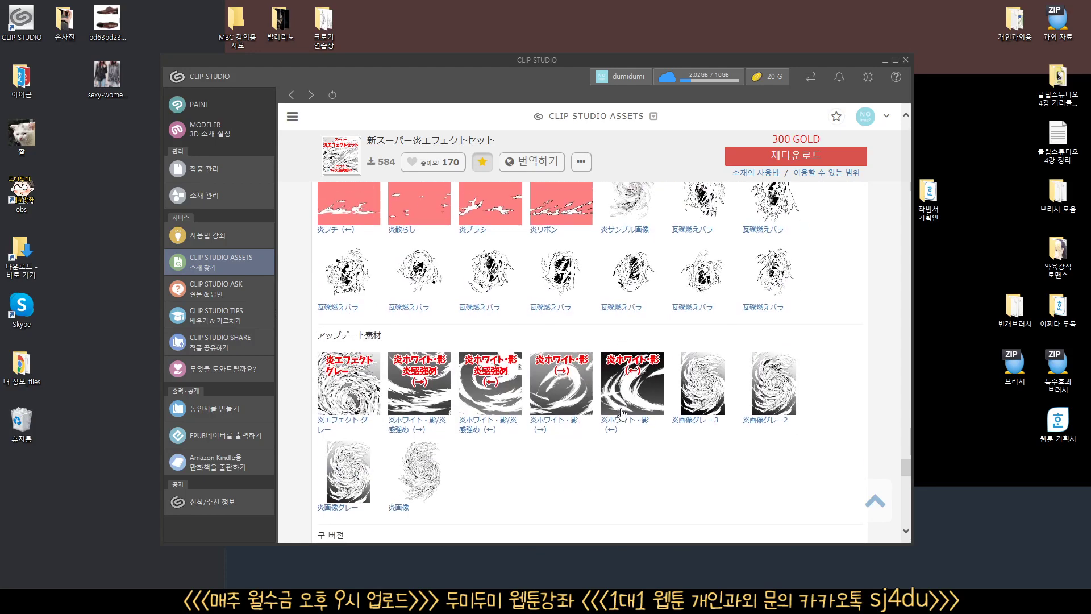
scroll(623, 413, "up", 3)
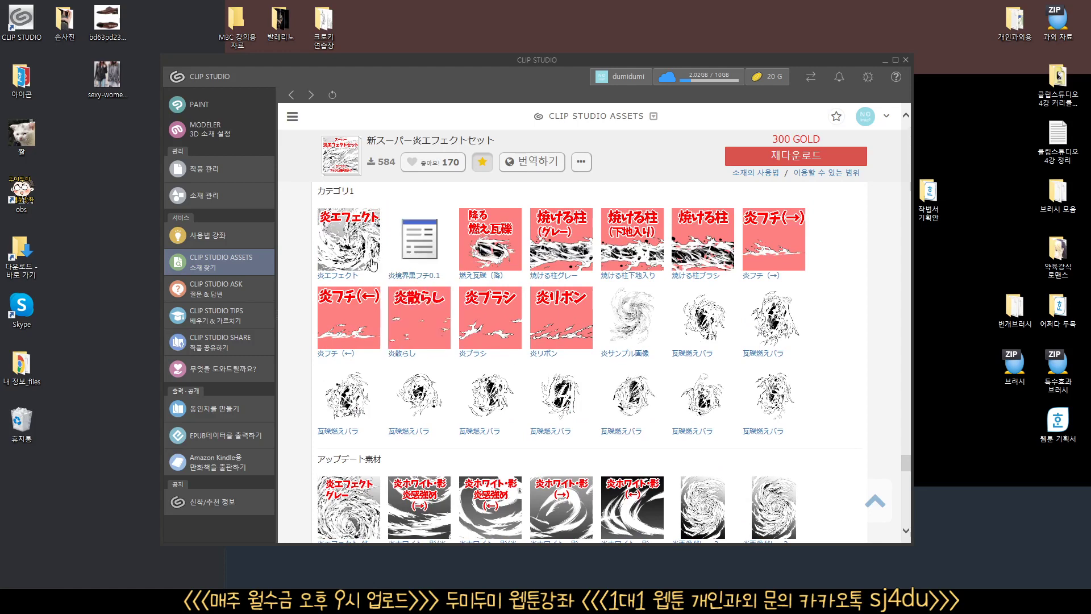
scroll(723, 256, "down", 2)
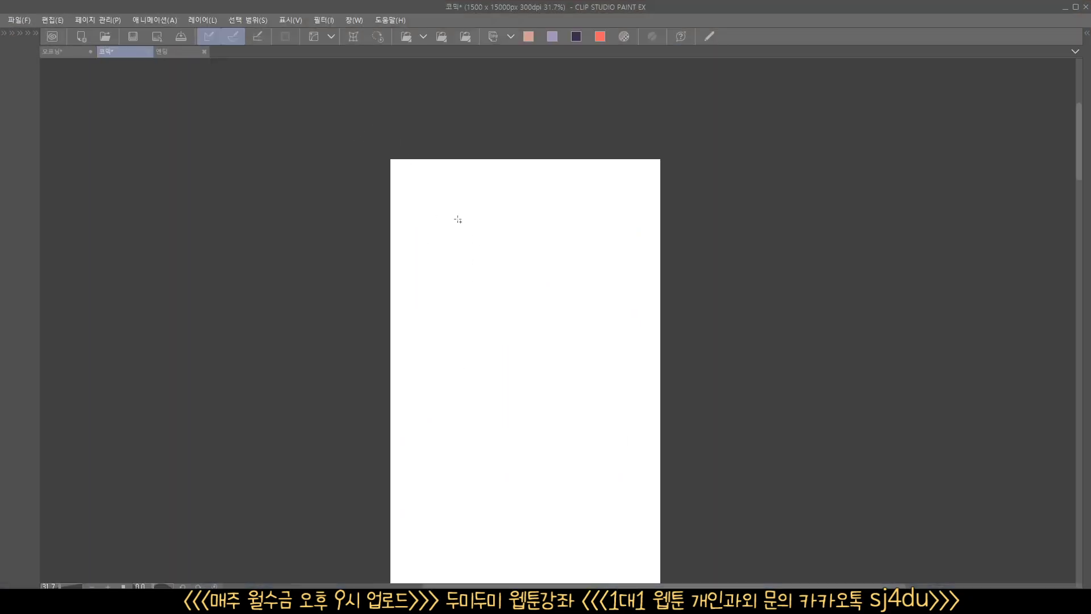
- Back in CLIP STUDIO PAINT, show the palettes and select a square area spanning the full page width at the canvas's upper end
scroll(458, 220, "up", 2)
key("Tab")
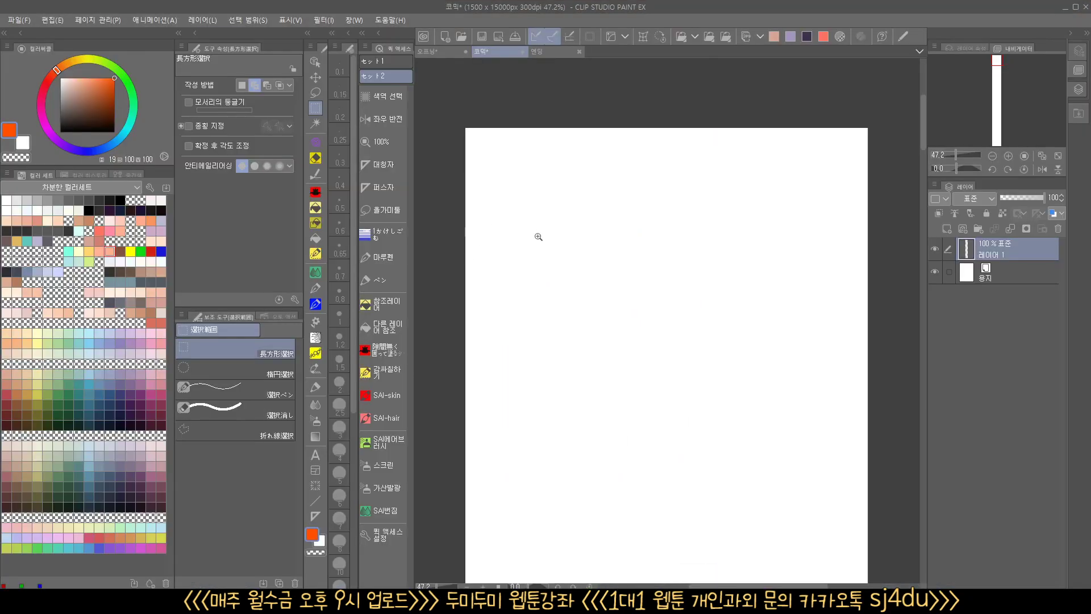
scroll(551, 248, "up", 2)
scroll(528, 243, "down", 1)
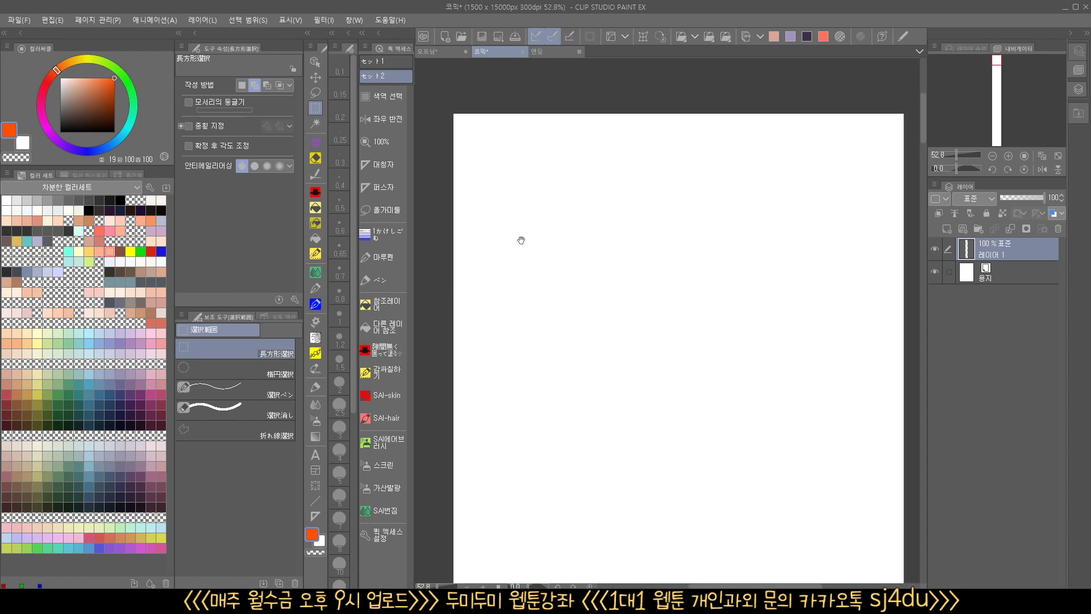
left_click_drag(521, 241, 500, 224)
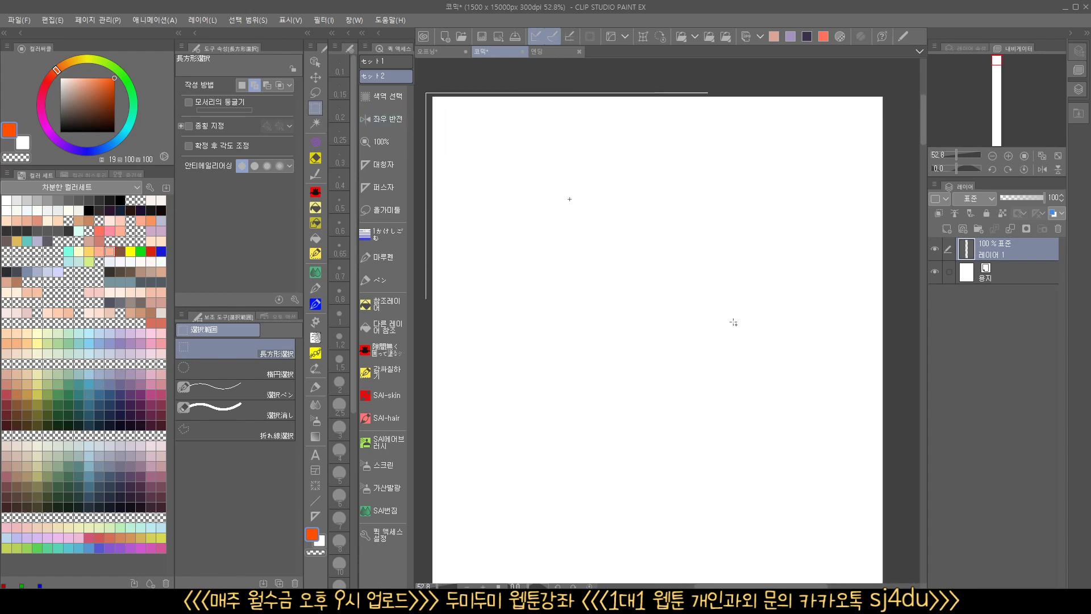
left_click_drag(734, 322, 901, 500)
left_click_drag(898, 549, 899, 549)
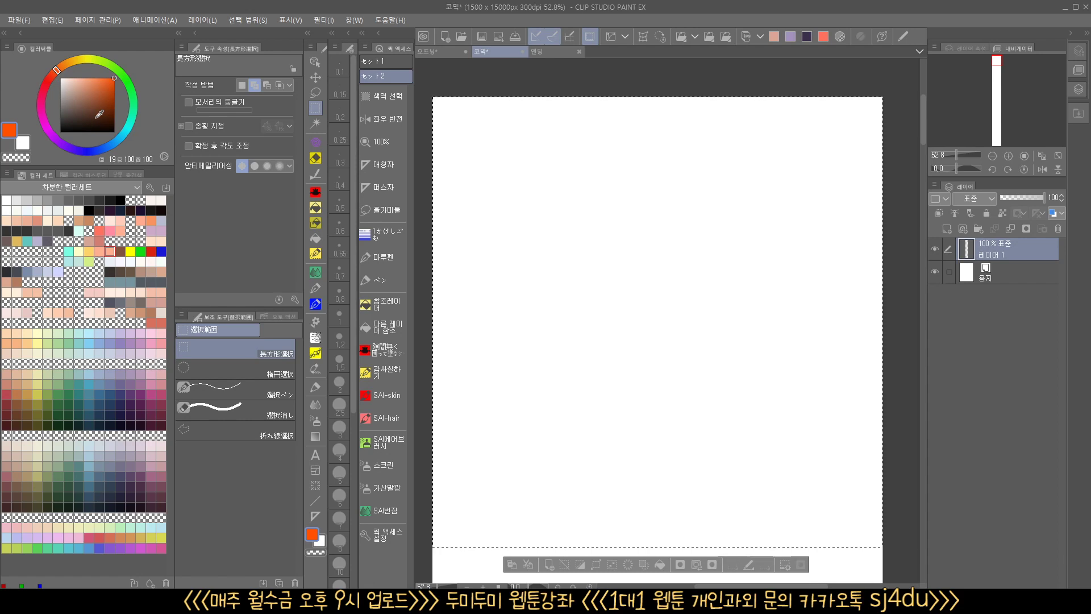
- Fill the square selection with a very dark bluish gray, HSV 253, 9, 21
mouse_move(74, 145)
left_mouse_down()
mouse_move(63, 145)
mouse_move(77, 149)
left_mouse_up()
left_click_drag(71, 112, 67, 115)
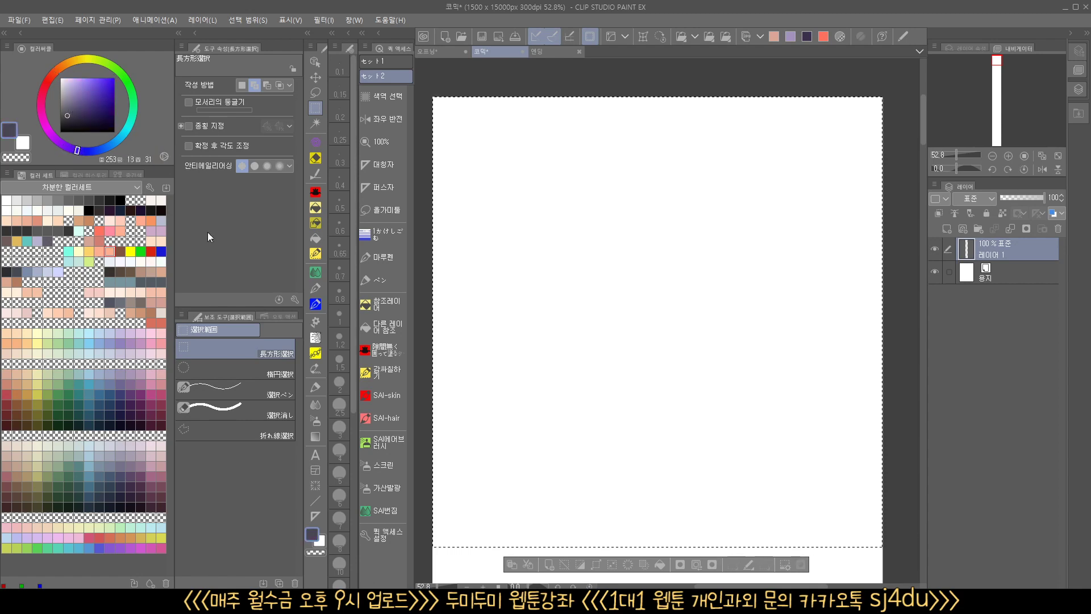
left_click(661, 565)
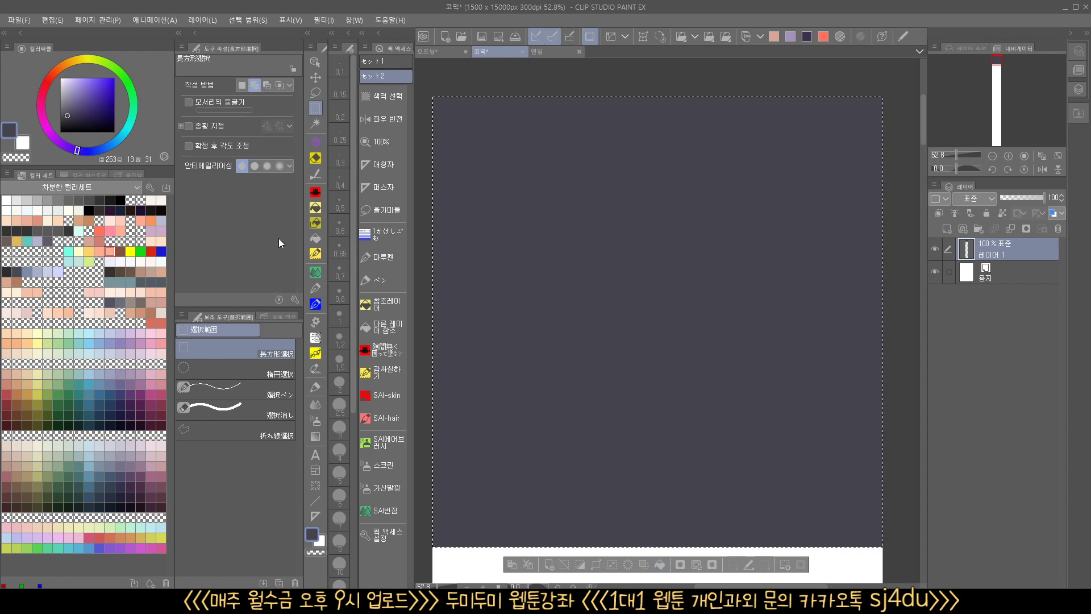
left_click(66, 121)
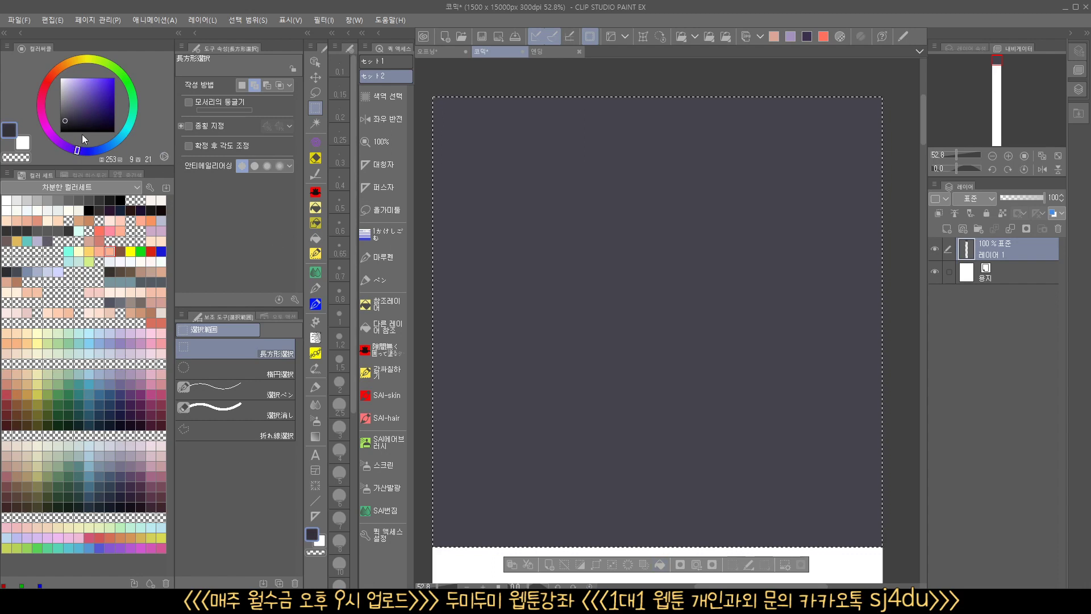
left_click(661, 565)
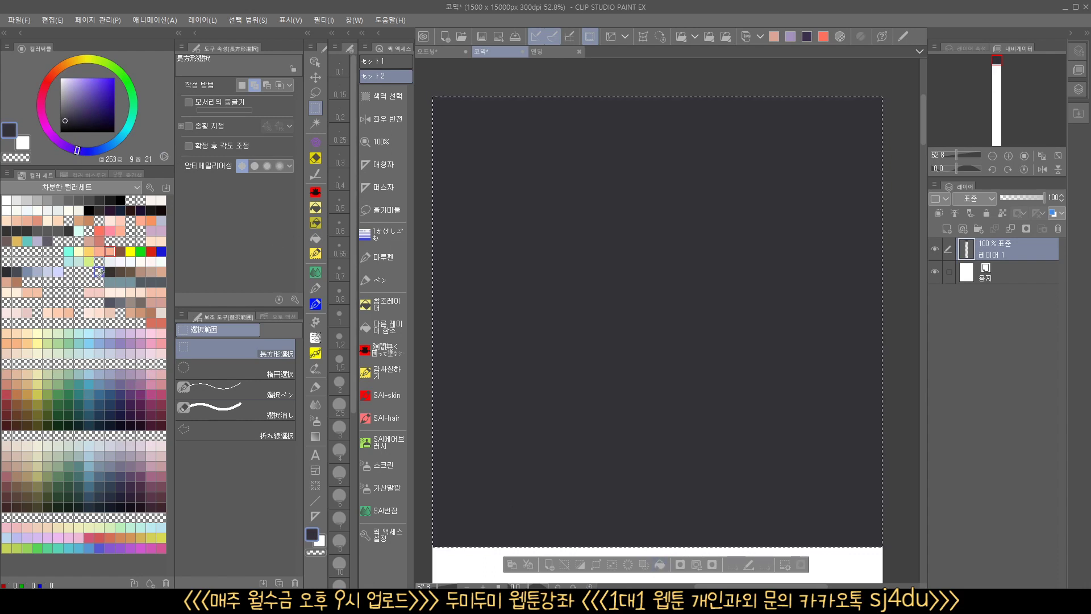
- Shade the dark square from its upper edge downward with a foreground-to-transparent gradient in muted mauve, HSV 327, 27, 55
left_click(151, 394)
left_click(73, 100)
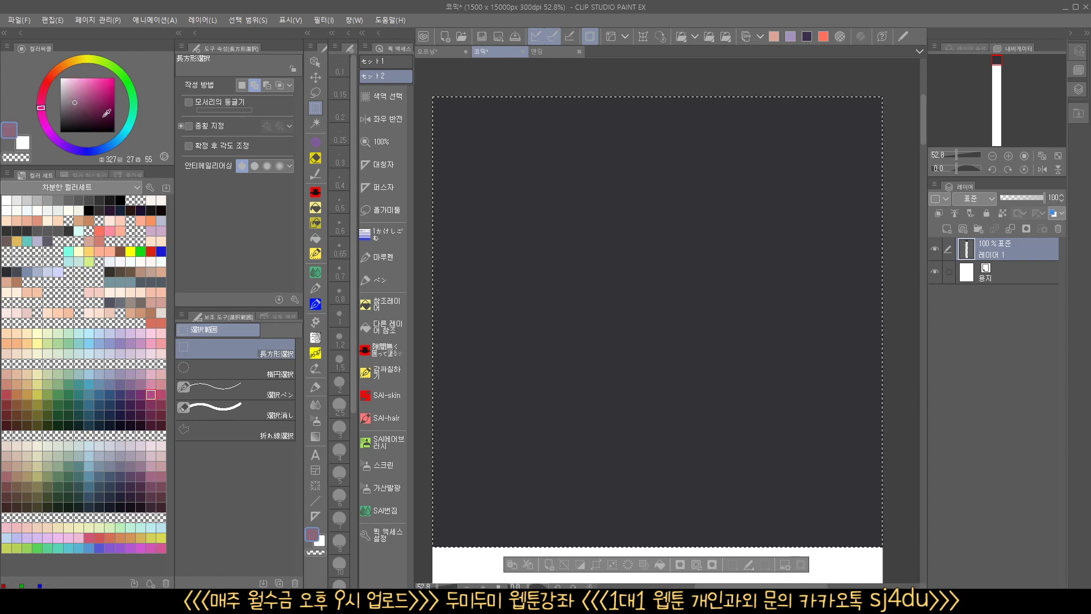
left_click(316, 436)
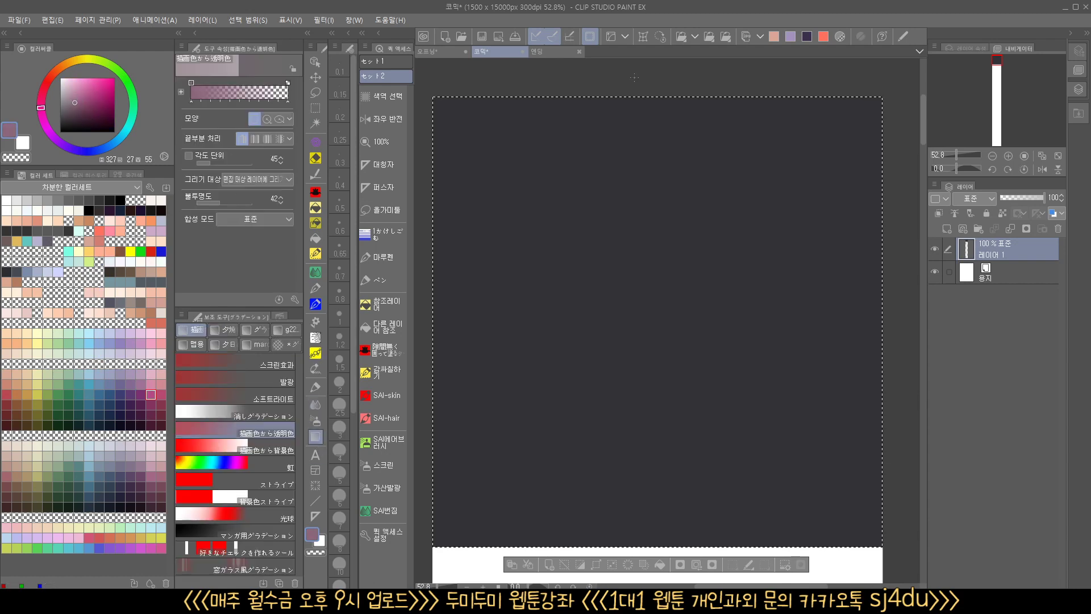
left_click_drag(639, 137, 640, 518)
scroll(667, 376, "down", 3)
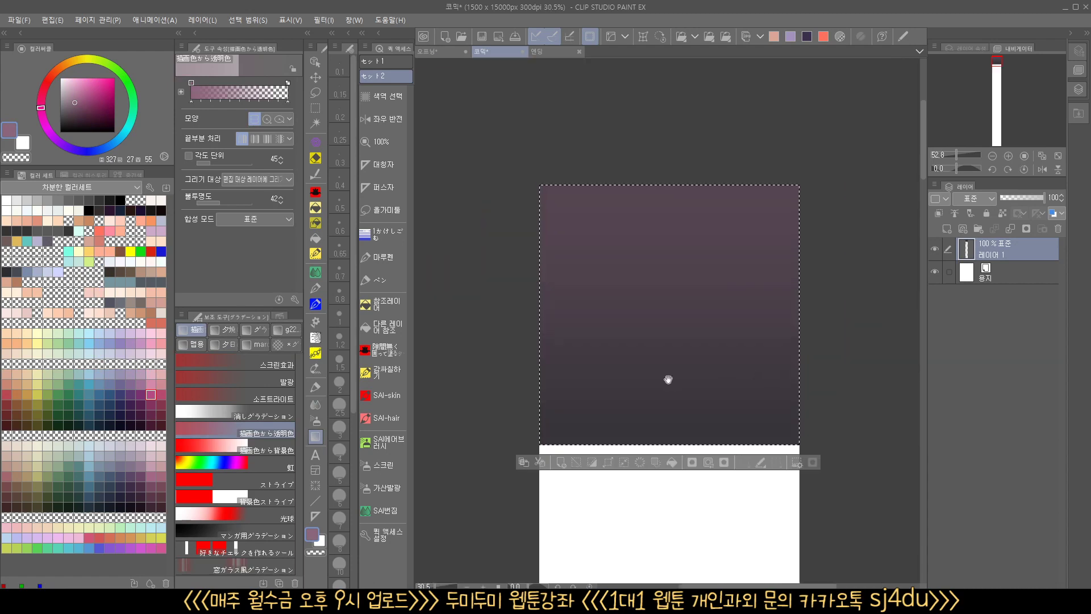
left_click_drag(663, 227, 662, 417)
scroll(662, 393, "up", 3)
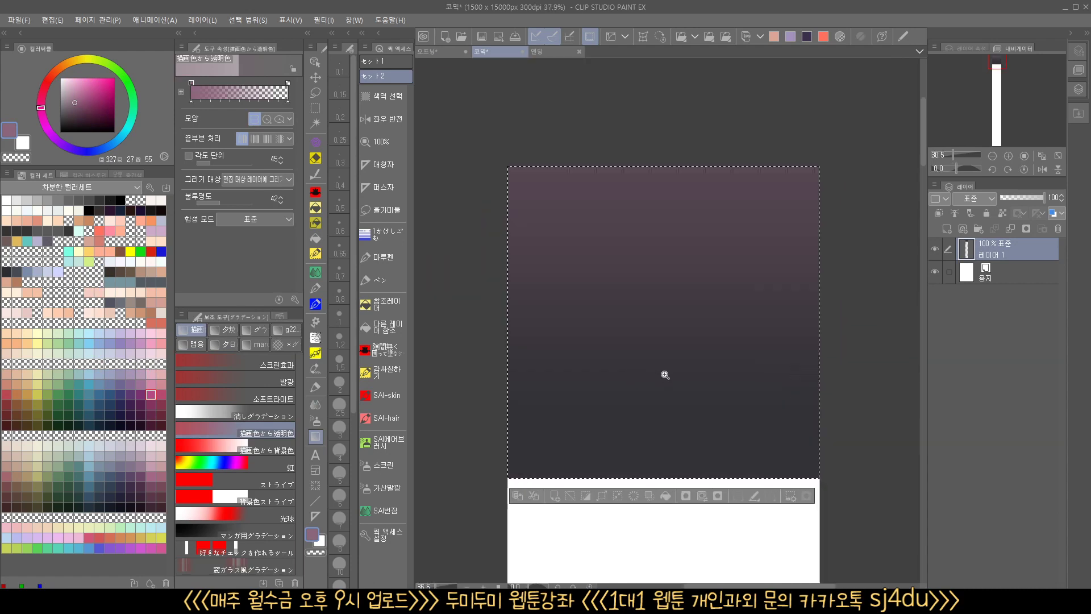
- Add a raster layer above the gradient background layer, keeping its blending mode on Normal
left_click(947, 230)
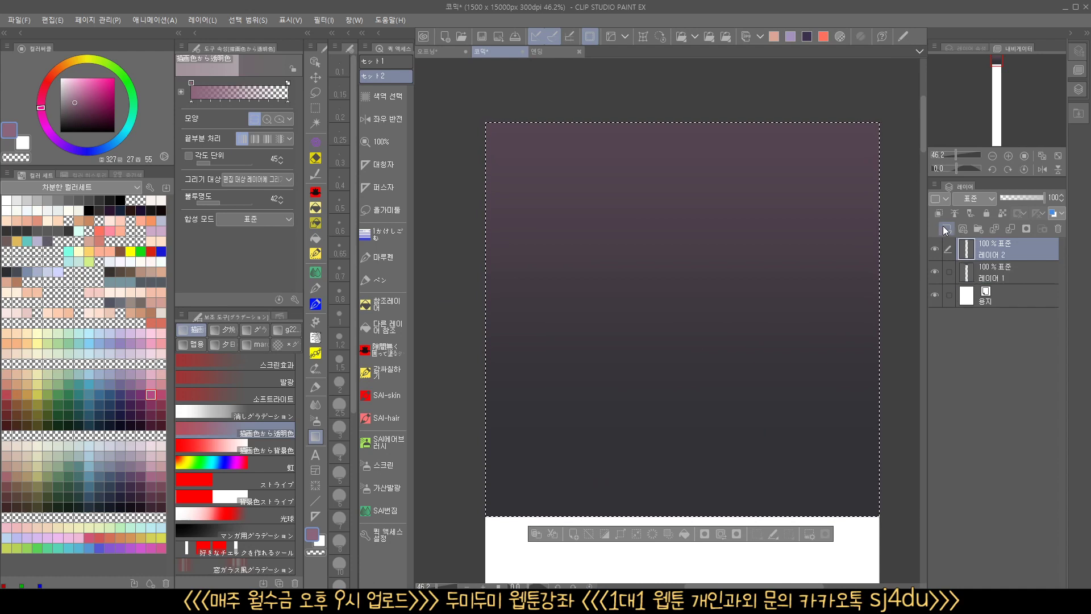
left_click(974, 201)
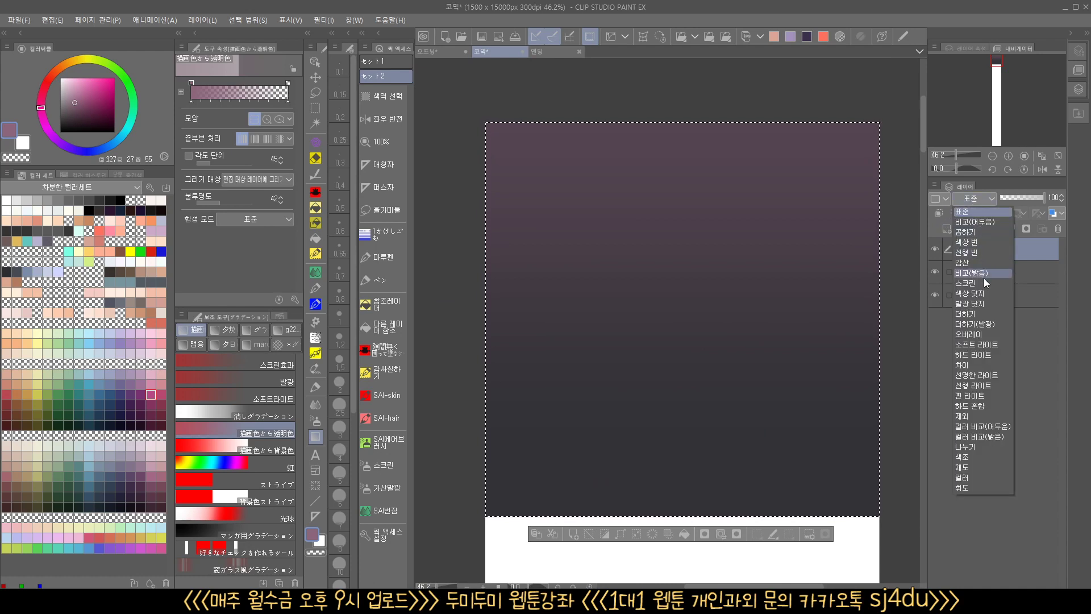
left_click(975, 200)
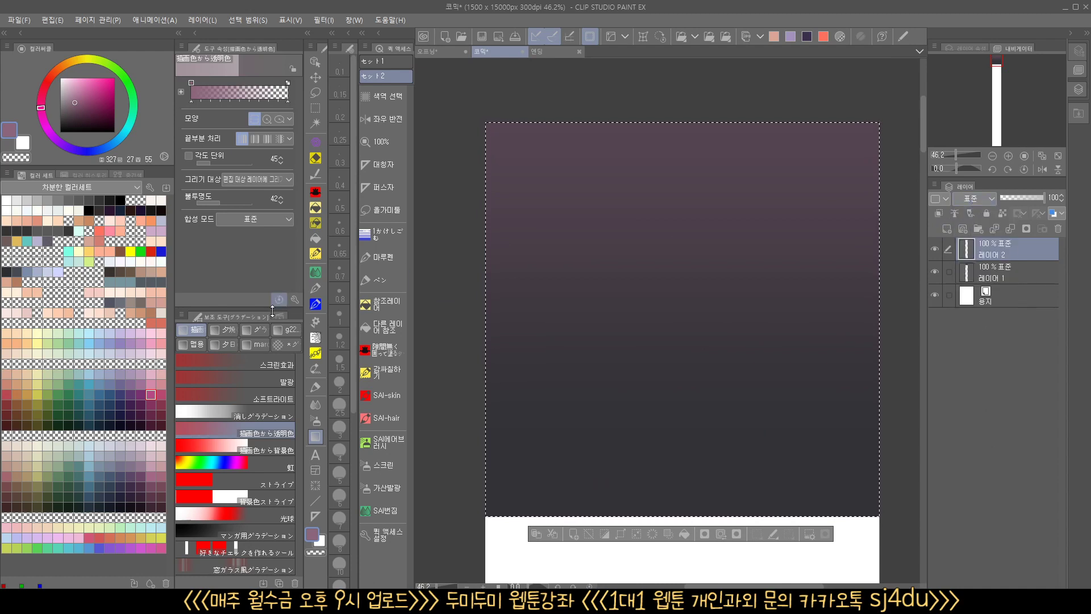
- Choose the 焼ける柱下地入り flame brush and set the drawing color to red, HSV 6, 92, 85
left_click(316, 369)
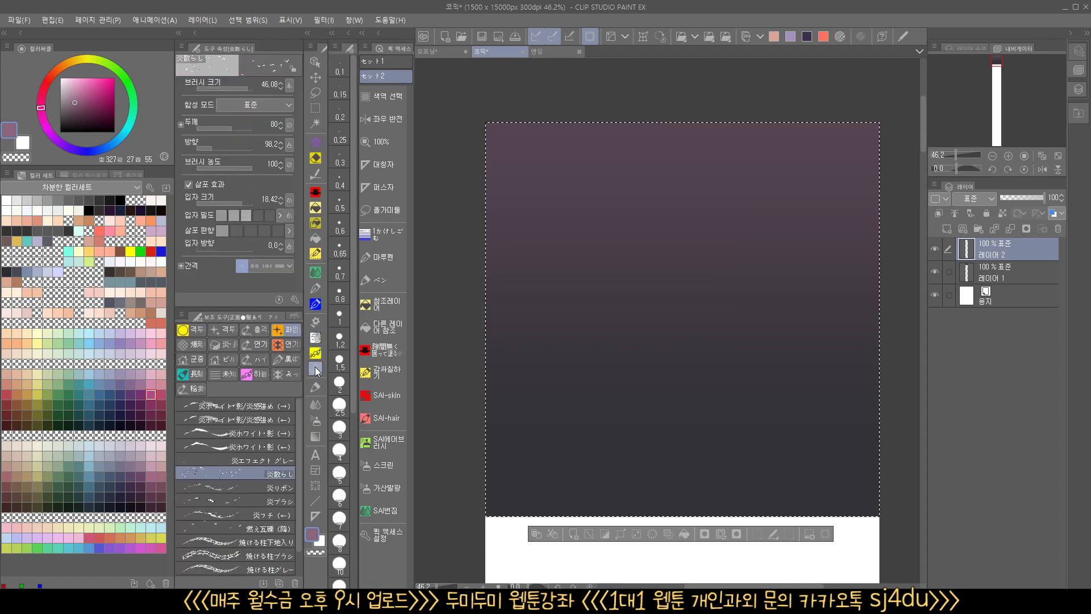
left_click(261, 408)
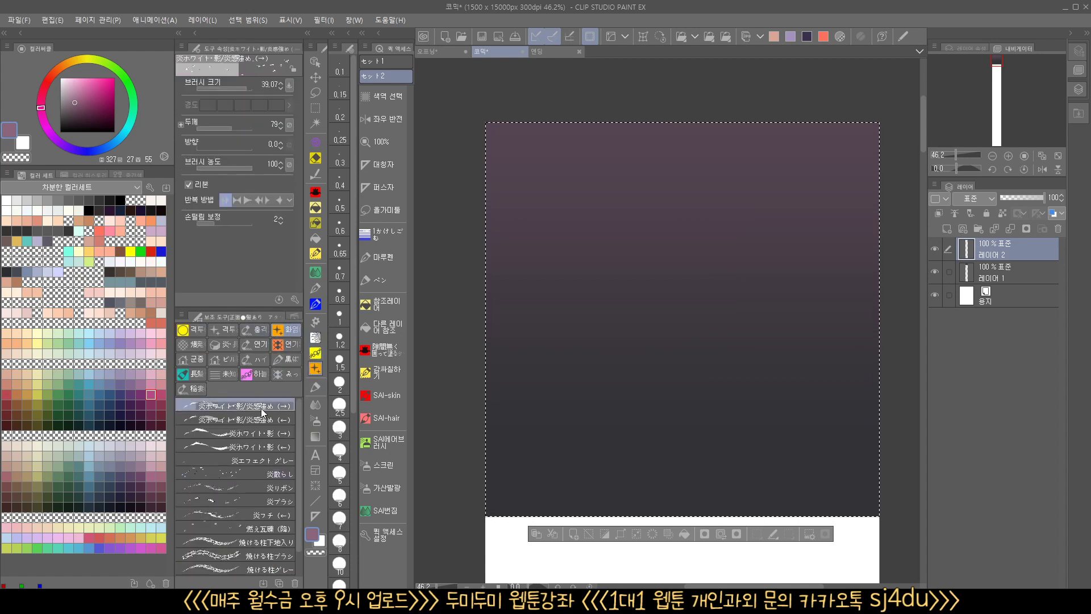
left_click(260, 472)
scroll(261, 467, "down", 2)
left_click(251, 516)
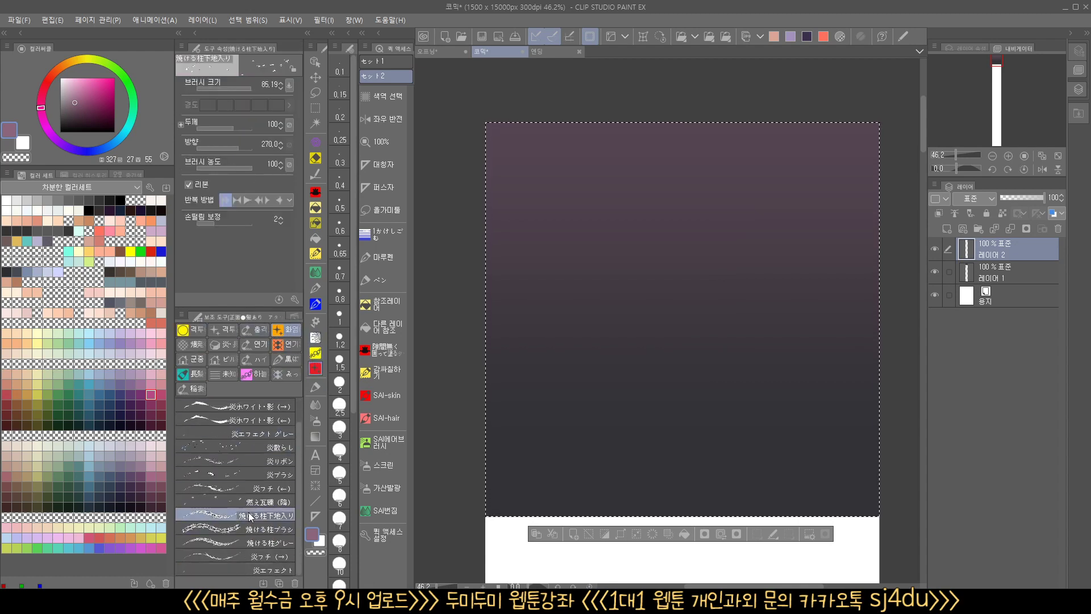
left_click(99, 231)
left_click(150, 251)
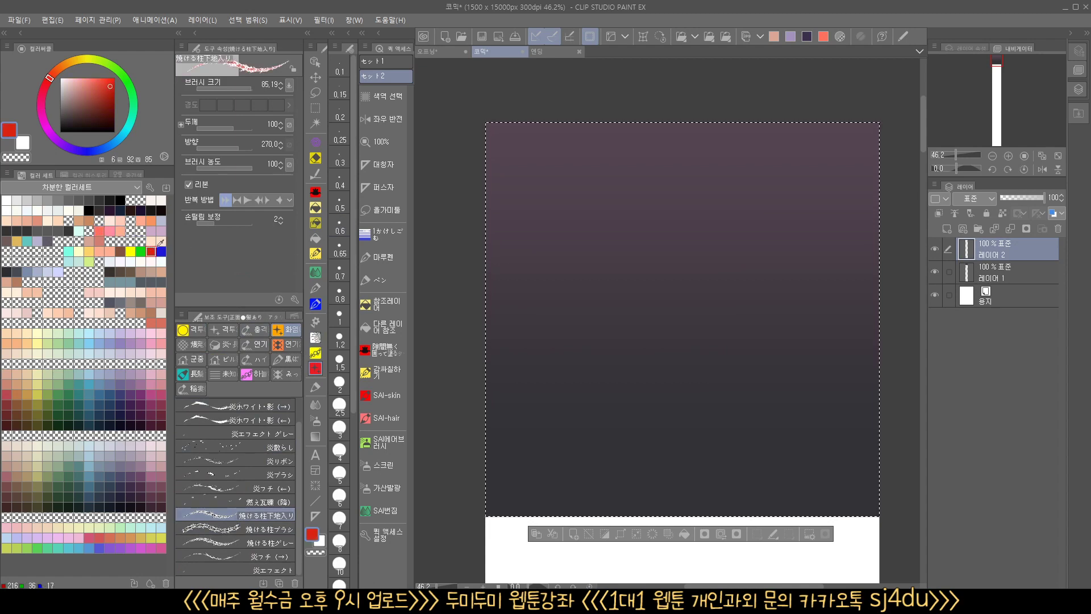
left_click_drag(541, 256, 638, 310)
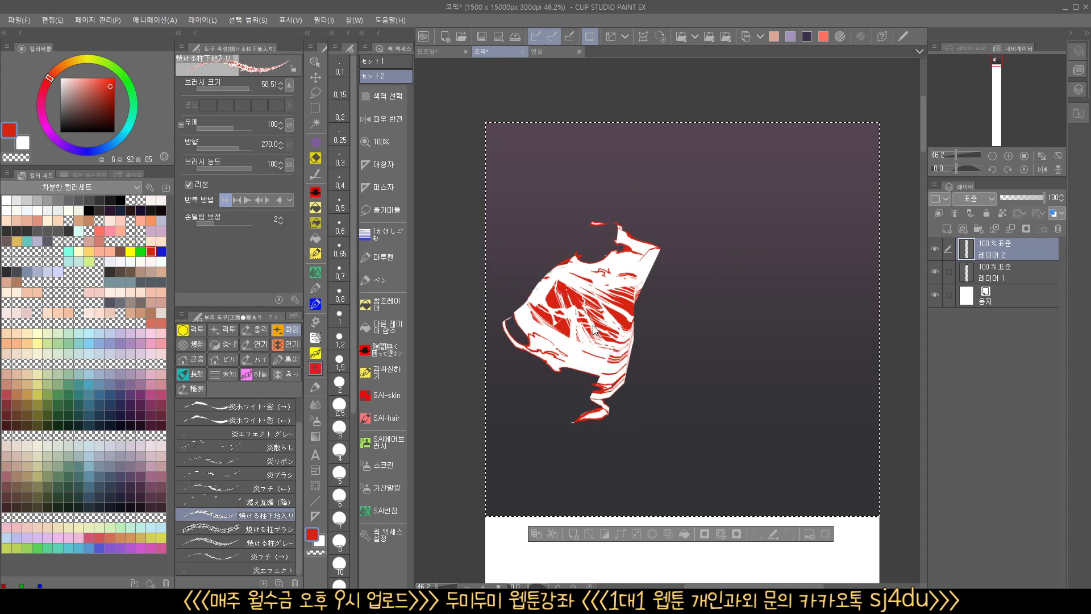
key("ctrl+z")
mouse_move(480, 244)
left_mouse_down()
mouse_move(517, 317)
mouse_move(629, 365)
left_mouse_up()
left_click_drag(671, 414, 626, 414)
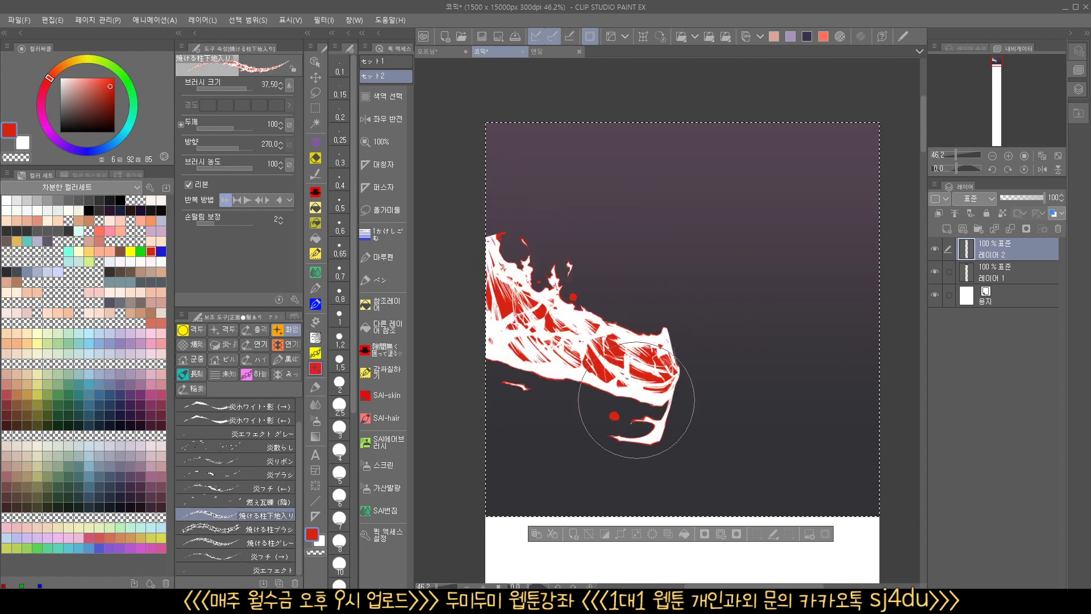
key("ctrl+z")
mouse_move(510, 335)
left_mouse_down()
mouse_move(489, 336)
mouse_move(560, 310)
mouse_move(761, 347)
mouse_move(764, 364)
left_mouse_up()
key("ctrl+z")
mouse_move(500, 121)
left_mouse_down()
mouse_move(583, 239)
mouse_move(784, 438)
mouse_move(898, 515)
left_mouse_up()
left_click_drag(615, 383, 604, 388)
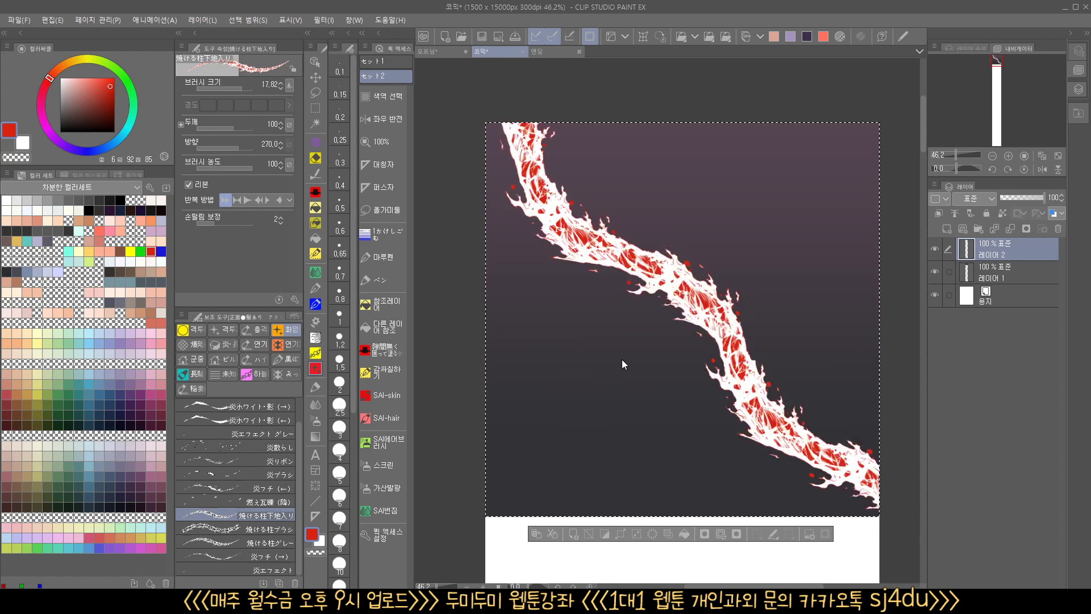
key("ctrl+z")
key("ctrl+z")
- Paint a flame band at brush size 30 diagonally from the square's upper-left corner down to its lower-right area
mouse_move(580, 292)
left_mouse_down()
mouse_move(580, 307)
mouse_move(580, 284)
left_mouse_up()
mouse_move(520, 126)
left_mouse_down()
mouse_move(727, 409)
mouse_move(836, 514)
left_mouse_up()
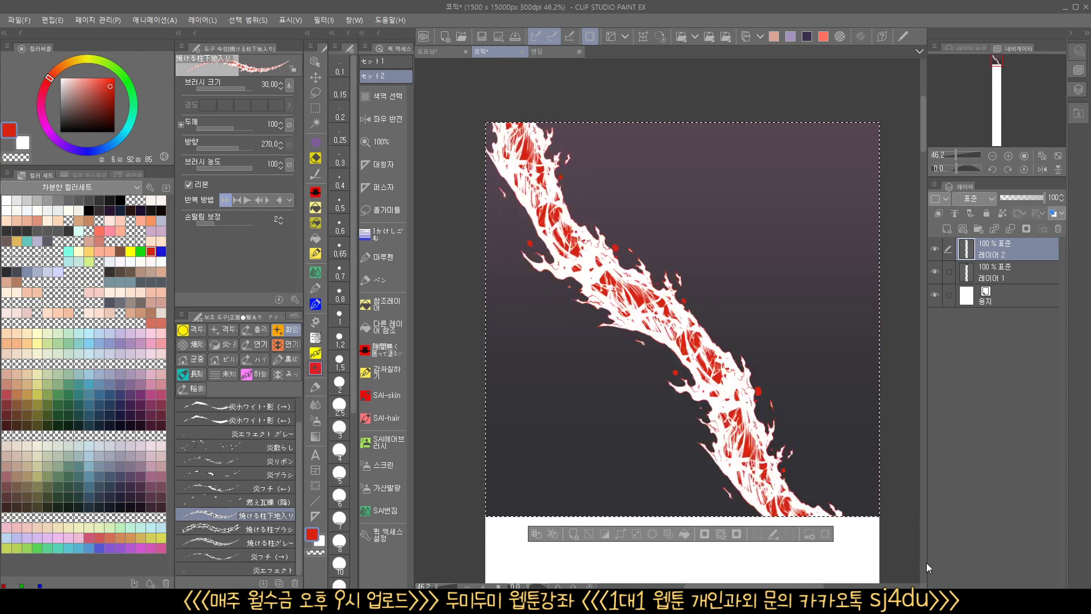
- Try the 焼ける柱ブラシ and 焼ける柱グレー brushes with test strokes beside the flame band, and undo them
left_click(267, 529)
left_click_drag(631, 239, 756, 216)
key("ctrl+z")
left_click_drag(670, 170, 684, 195)
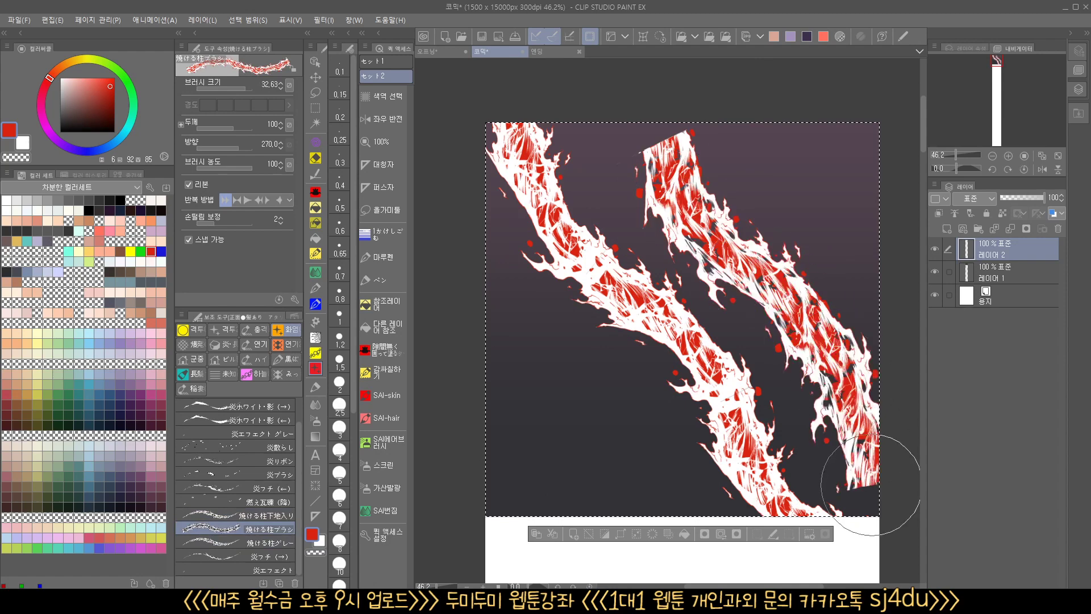
key("ctrl+z")
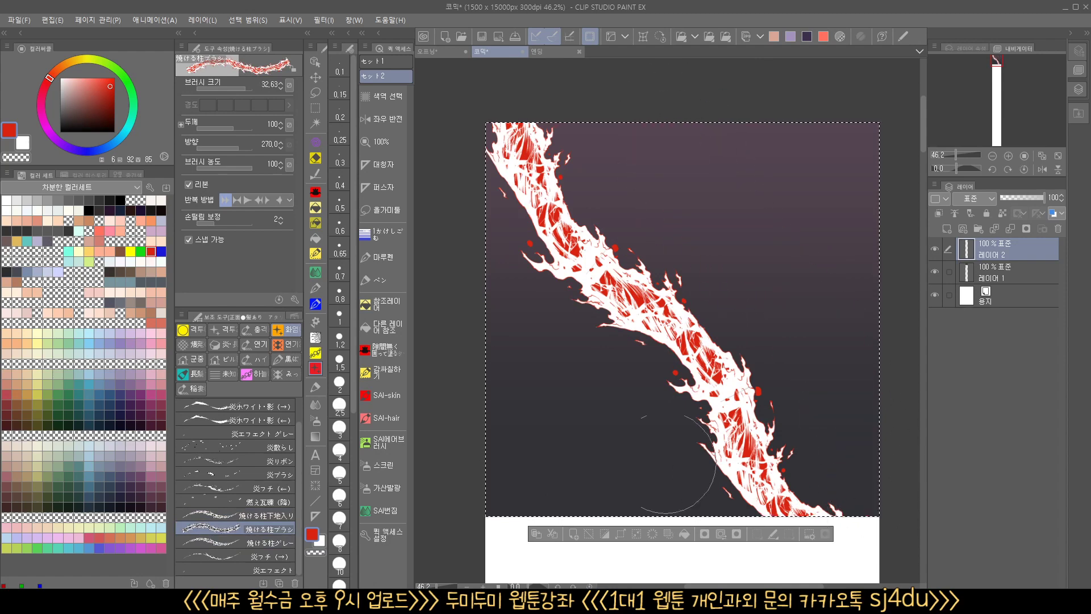
left_click(267, 543)
key("ctrl+z")
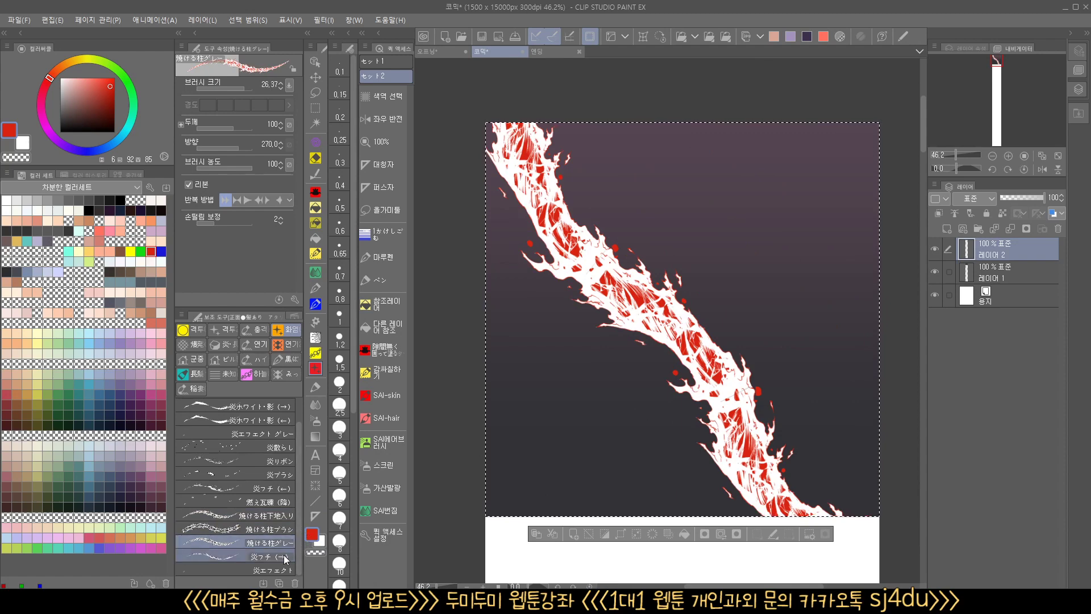
- Paint flame edges along both sides of the diagonal band with the 炎フチ (→) brush at size 17.54
left_click(267, 556)
mouse_move(585, 194)
left_mouse_down()
mouse_move(631, 219)
mouse_move(791, 340)
left_mouse_up()
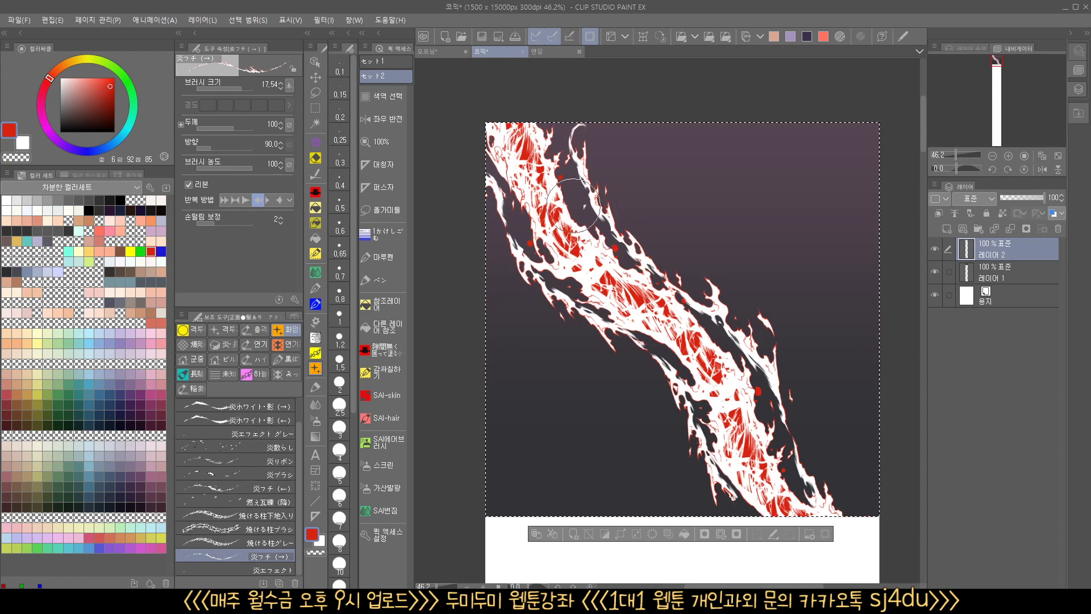
left_click_drag(574, 203, 578, 134)
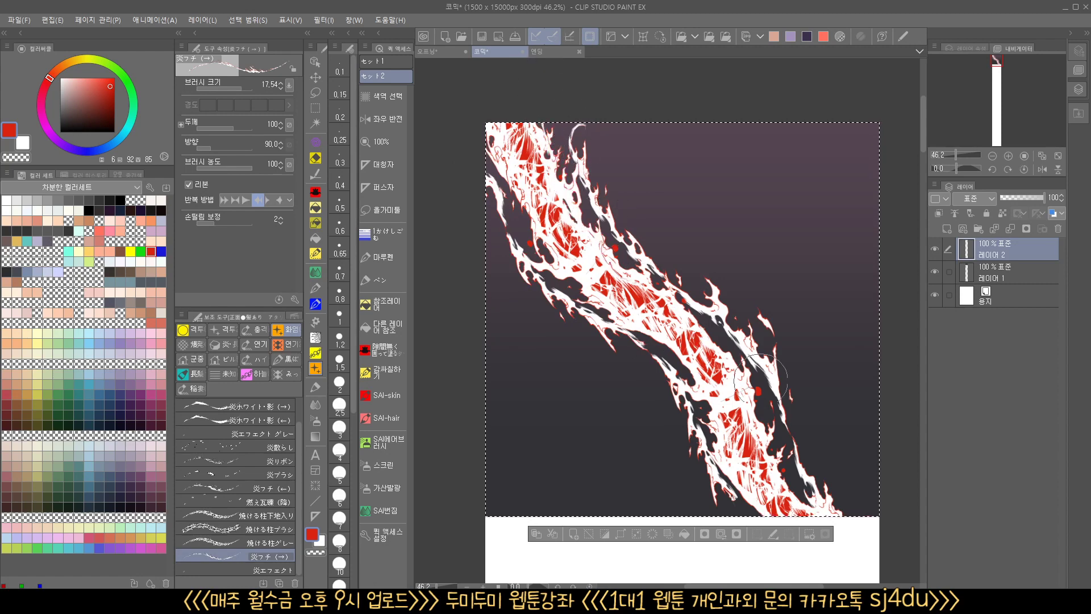
left_click_drag(815, 505, 750, 508)
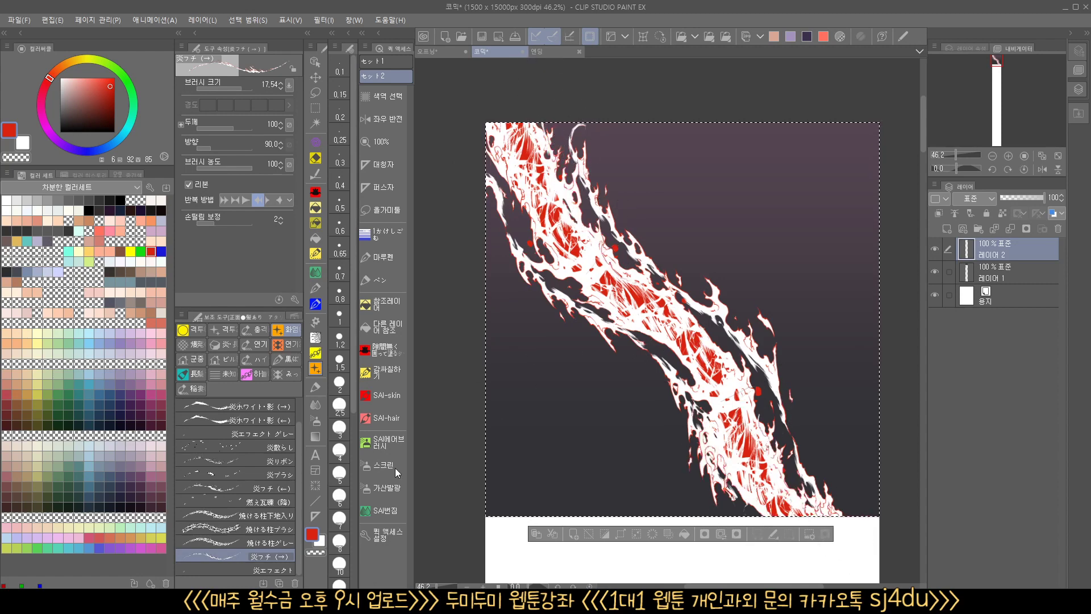
- Add small flame licks around the band's outer edges with the 炎リボン brush, using sizes such as 8.54 and 11.23
left_click(267, 461)
left_click_drag(573, 341, 634, 379)
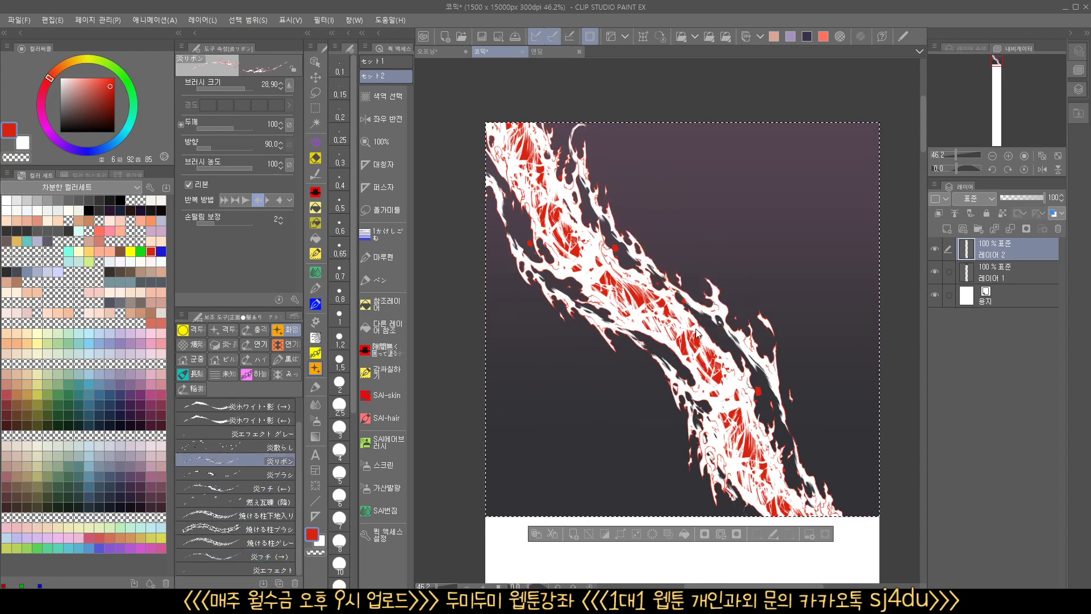
left_click_drag(665, 349, 618, 329)
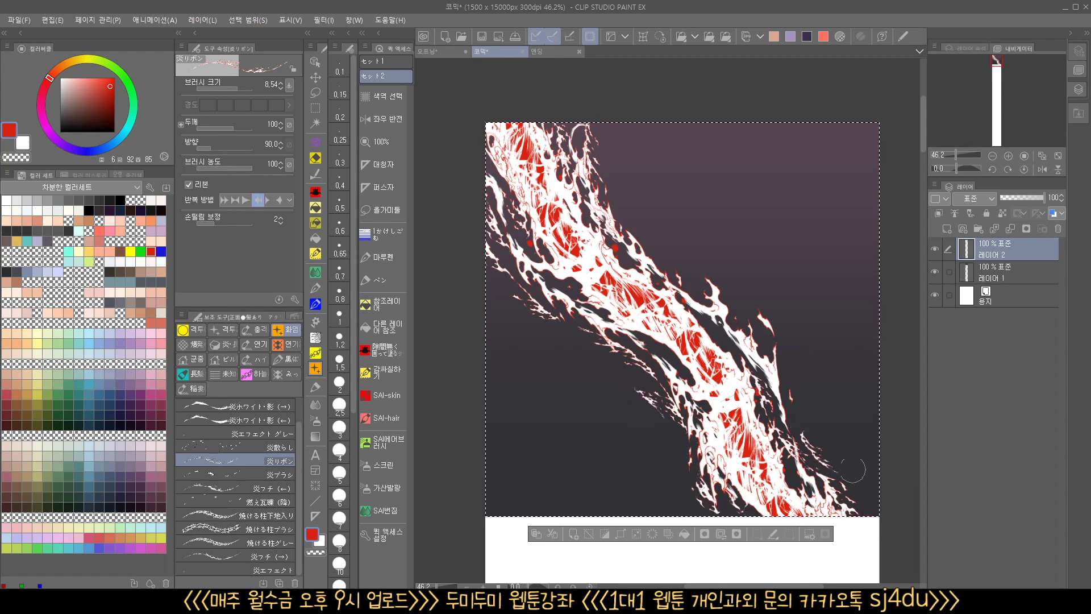
left_click_drag(659, 242, 758, 299)
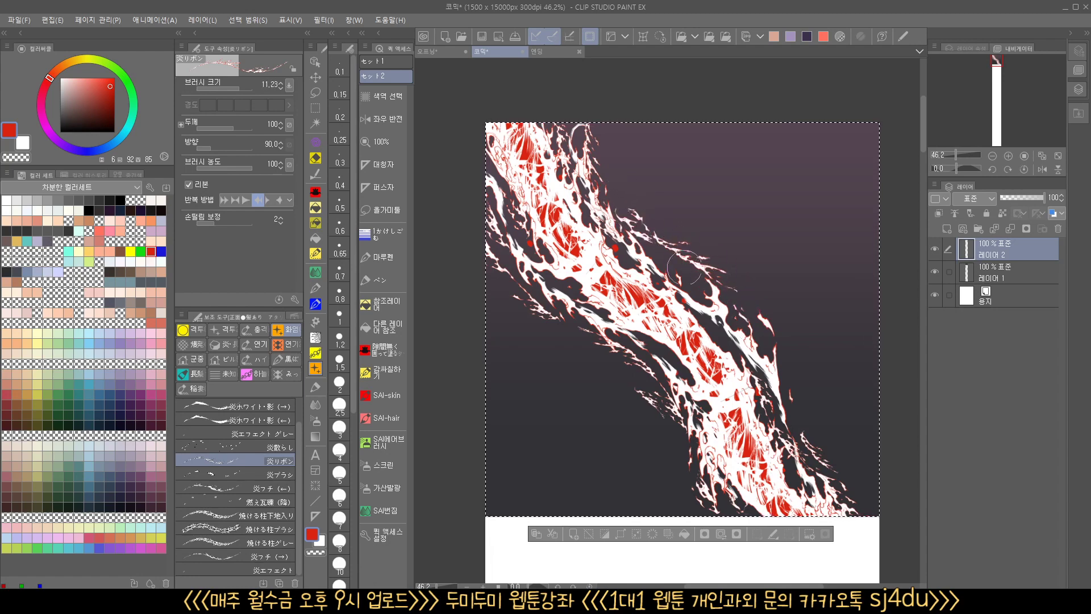
- Set the flame layer's blending mode to Screen
scroll(296, 492, "up", 2)
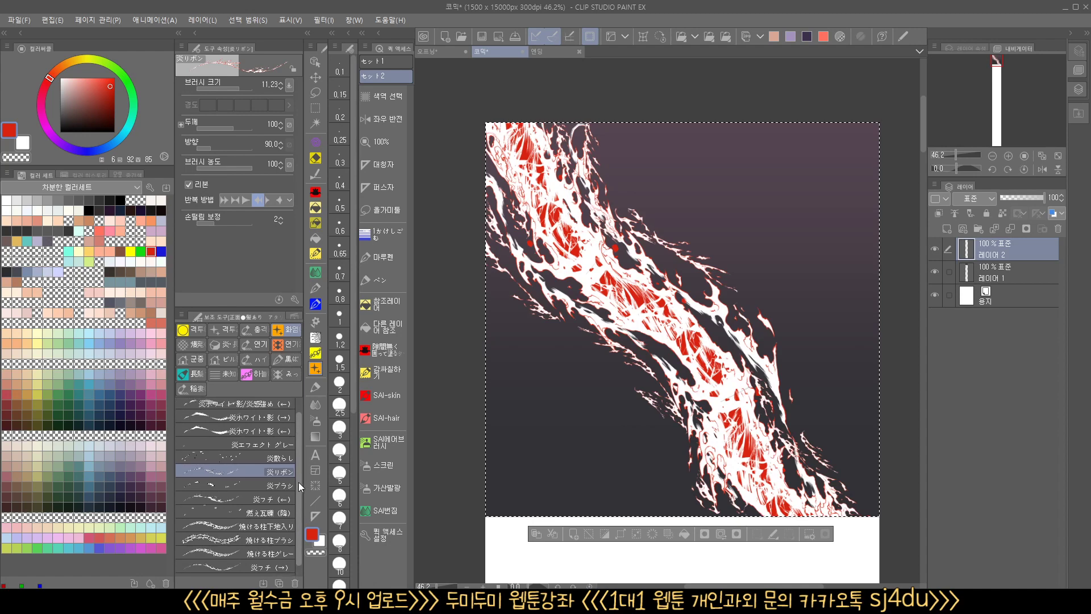
scroll(299, 482, "up", 1)
left_click(977, 203)
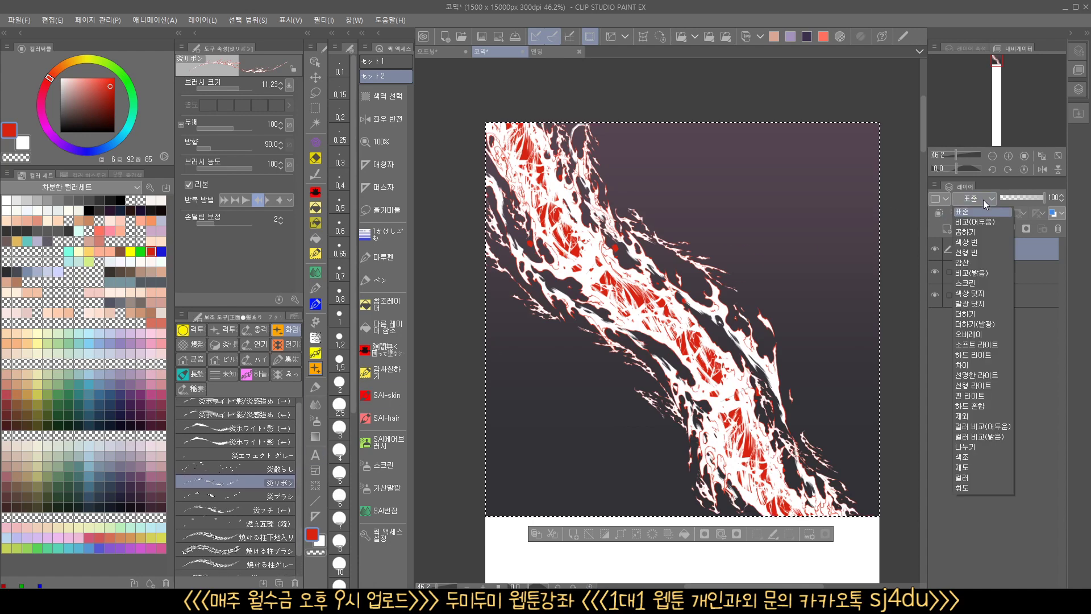
left_click(984, 279)
left_click(986, 277)
left_click(989, 254)
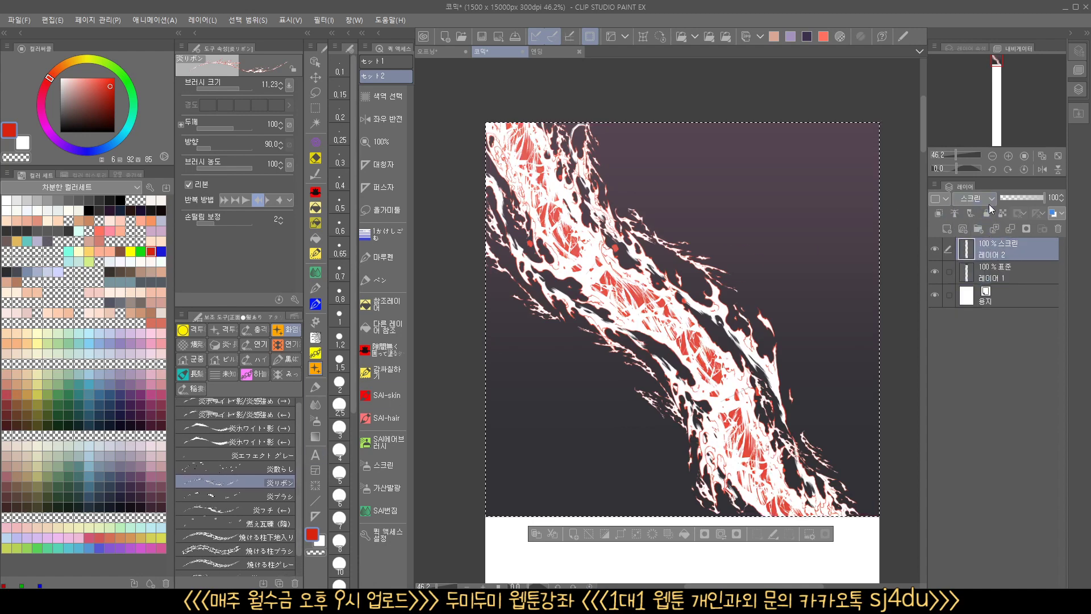
left_click(989, 202)
left_click(976, 281)
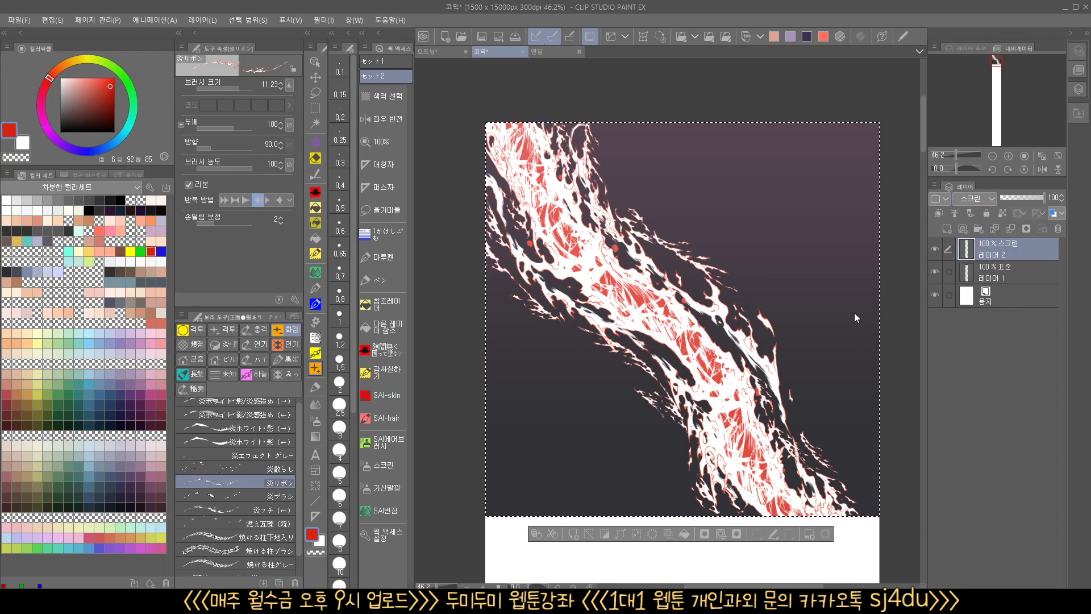
- Compare the flame layer in Normal and Screen blending modes and with its visibility toggled, leaving it visible on Screen
scroll(824, 354, "up", 5)
scroll(816, 364, "down", 5)
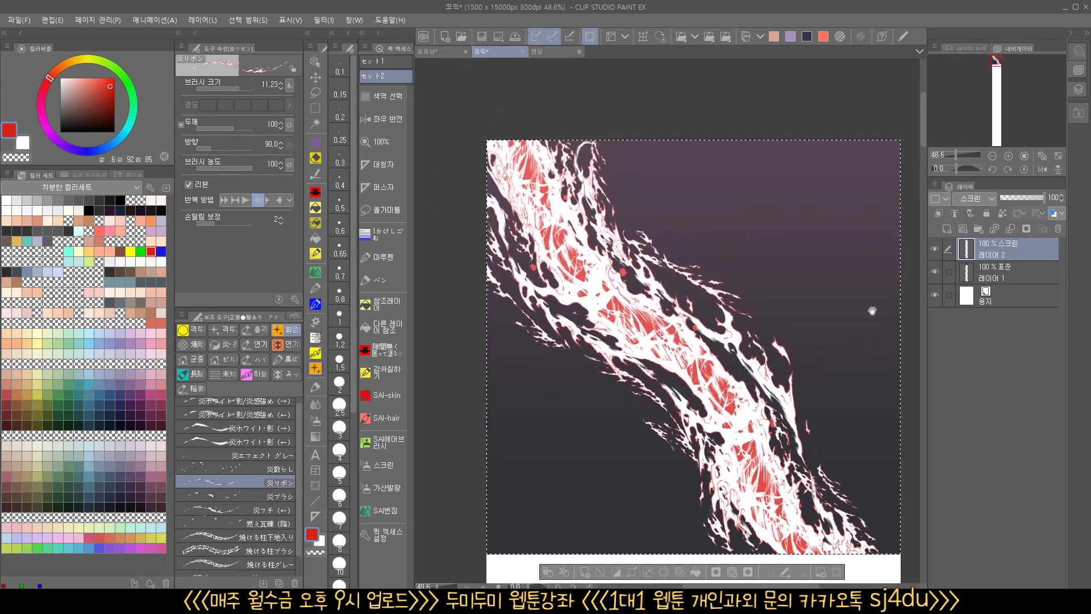
left_click(977, 203)
left_click(977, 210)
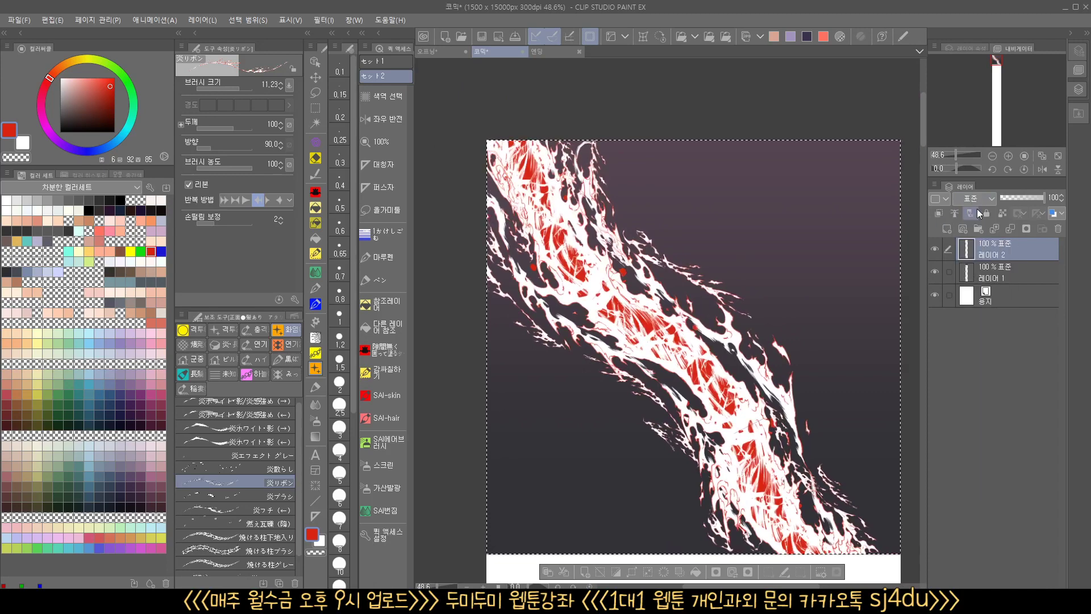
left_click(980, 203)
left_click(965, 283)
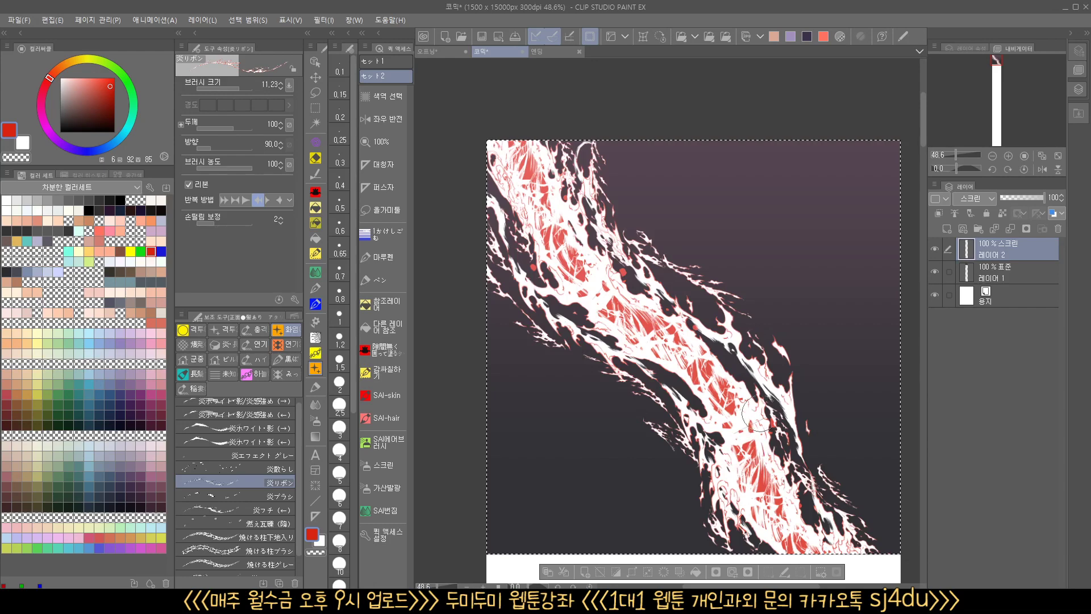
left_click_drag(788, 432, 780, 436)
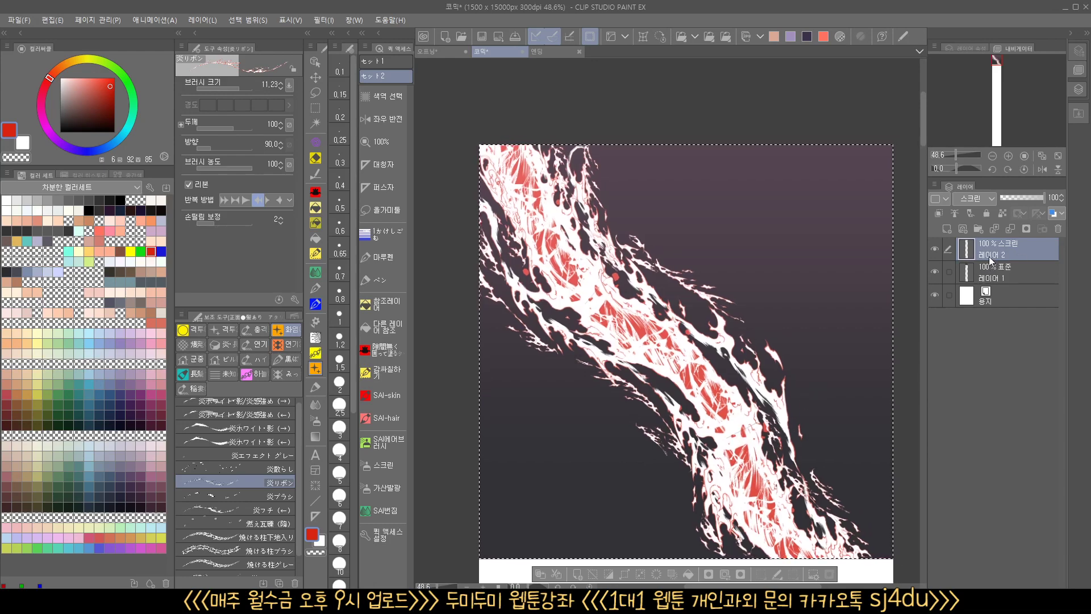
left_click(937, 248)
left_click(936, 248)
- Add a raster layer above the flame layer and choose the 炎散らし brush with its size reduced to 17.37
left_click(947, 228)
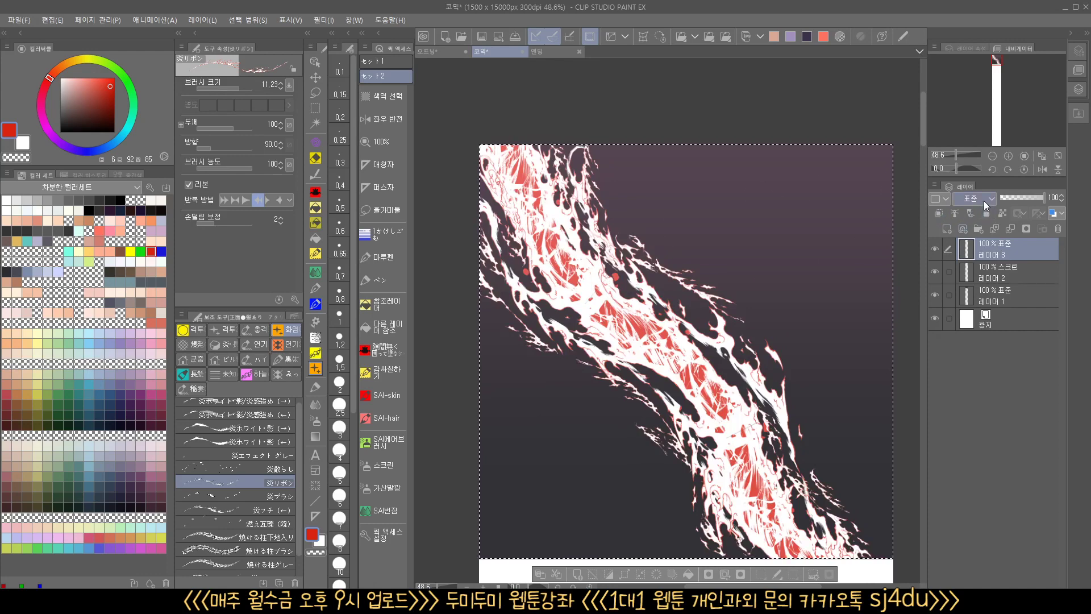
left_click(278, 471)
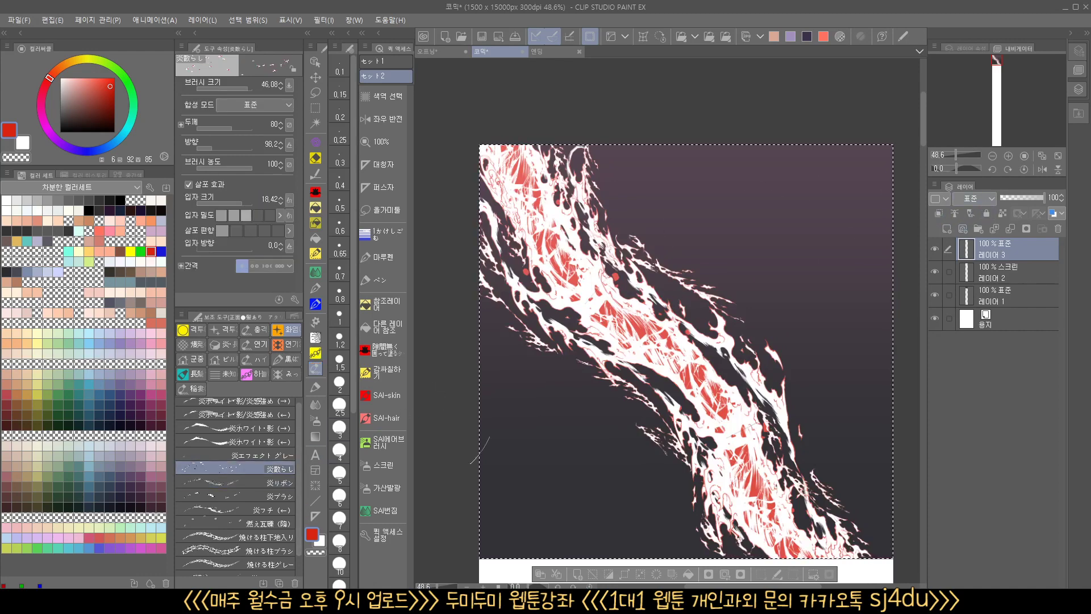
key("bracketleft")
key("bracketleft")
- Try scattering loose flame sparks along the upper-right side of the flame band, and undo the strokes
mouse_move(641, 196)
left_mouse_down()
mouse_move(726, 237)
mouse_move(807, 318)
mouse_move(739, 313)
mouse_move(811, 335)
left_mouse_up()
key("ctrl+z")
key("ctrl+z")
key("ctrl+z")
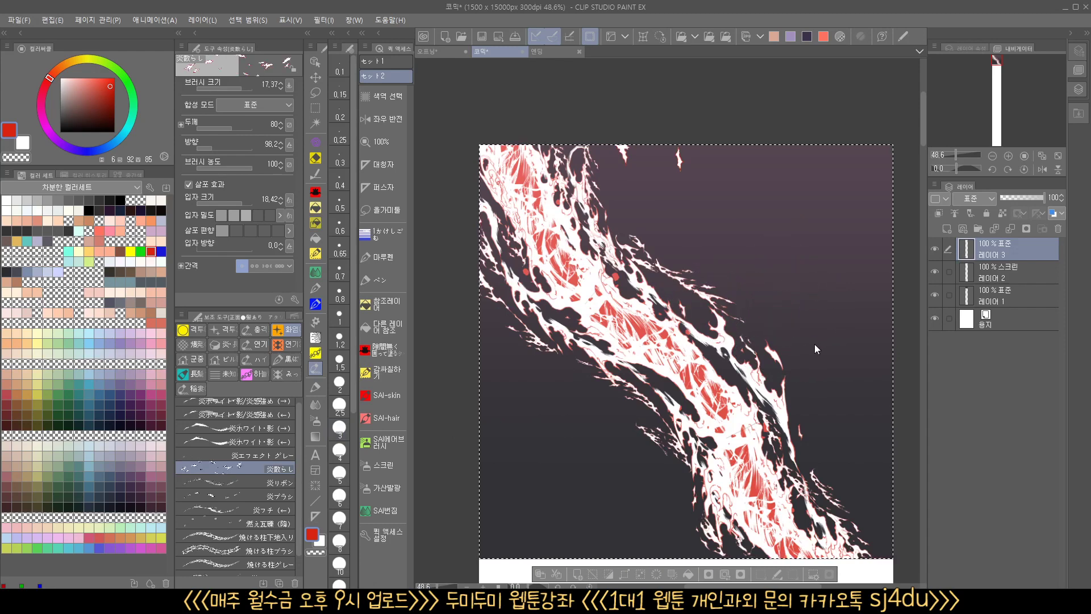
- Reduce the brush size to 4.56 and scatter flame sparks along both sides of the flame band
key("bracketleft")
key("bracketleft")
mouse_move(777, 295)
left_mouse_down()
mouse_move(818, 346)
mouse_move(844, 445)
left_mouse_up()
key("bracketleft")
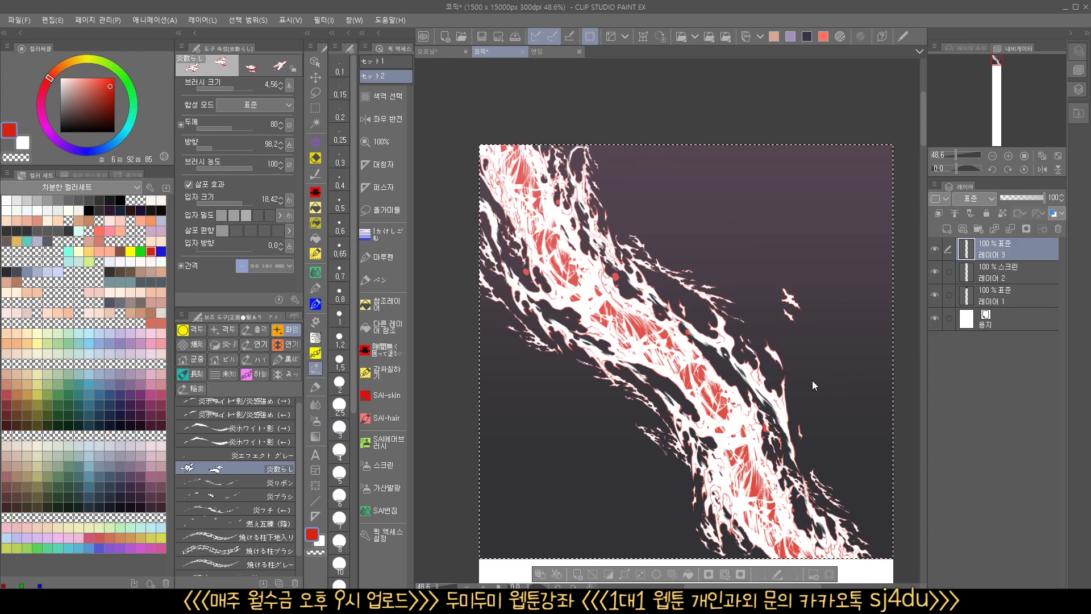
mouse_move(766, 293)
left_mouse_down()
mouse_move(788, 324)
mouse_move(818, 425)
mouse_move(847, 462)
left_mouse_up()
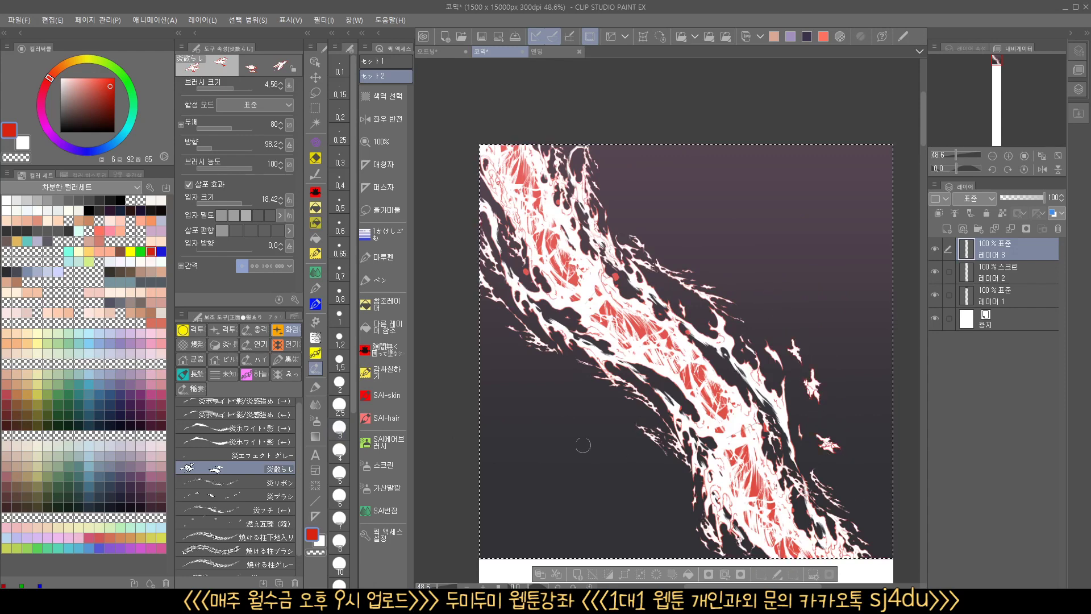
left_click_drag(583, 445, 655, 530)
left_click_drag(574, 398, 546, 380)
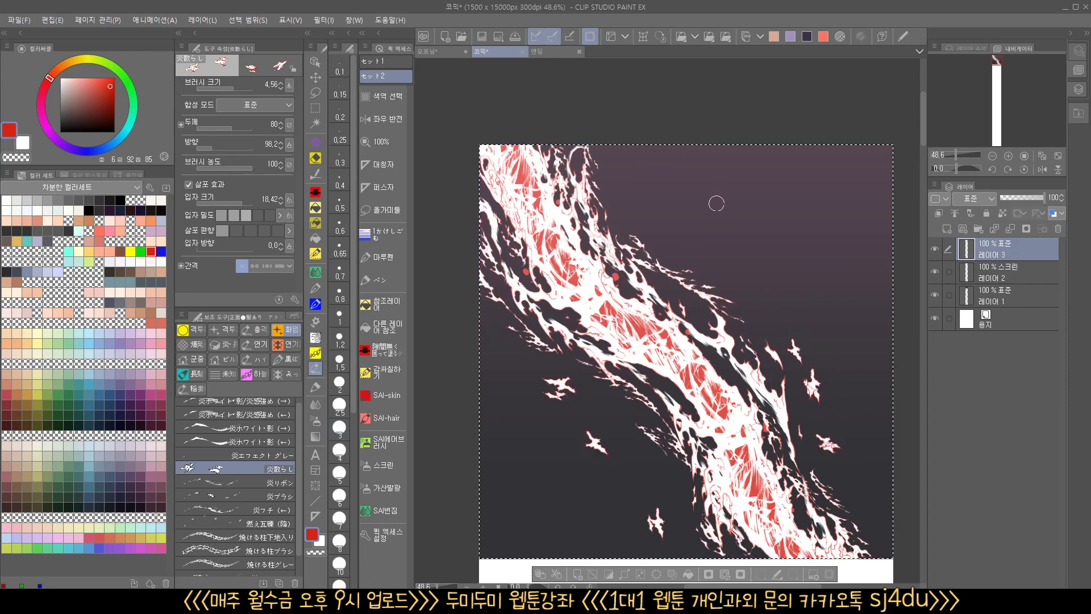
mouse_move(493, 323)
left_mouse_down()
mouse_move(515, 359)
mouse_move(494, 364)
mouse_move(515, 399)
left_mouse_up()
- Enlarge the brush, set its particle size to 3.39, and scatter tiny sparks across the dark areas around the flame
key("bracketleft")
key("bracketright")
key("bracketright")
key("bracketright")
key("bracketright")
key("bracketright")
key("bracketright")
key("bracketright")
key("bracketright")
key("bracketright")
key("bracketright")
key("bracketright")
key("bracketright")
key("bracketright")
key("bracketright")
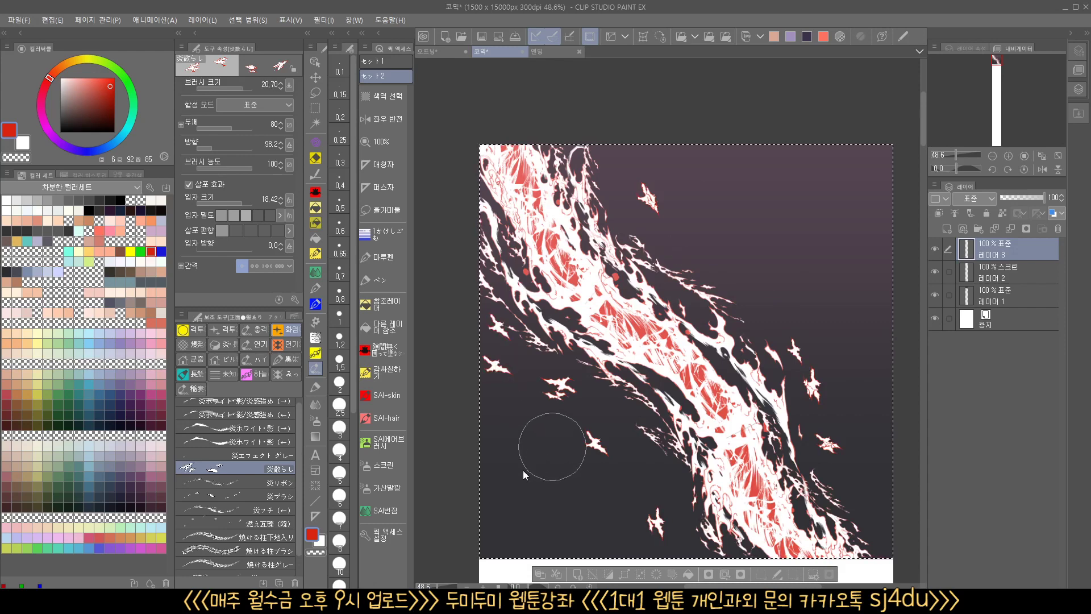
left_click_drag(240, 208, 232, 206)
left_click_drag(722, 186, 804, 238)
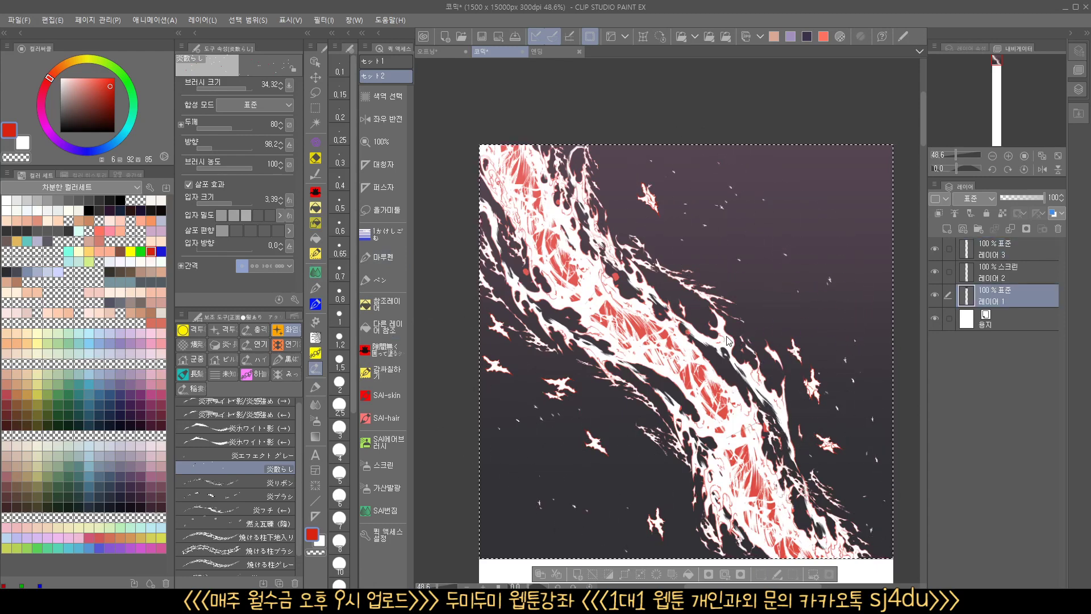
- Reduce the scatter brush size to 16.42 and add a raster layer above the spark layer
key("bracketright")
key("bracketleft")
key("bracketleft")
key("bracketleft")
key("bracketleft")
key("bracketleft")
key("bracketleft")
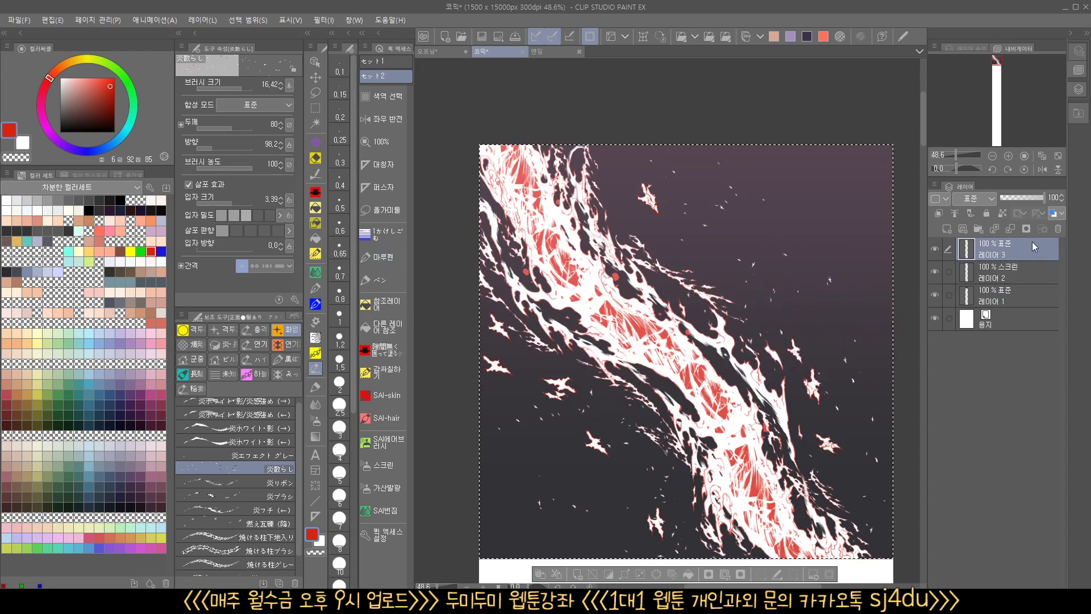
left_click(948, 229)
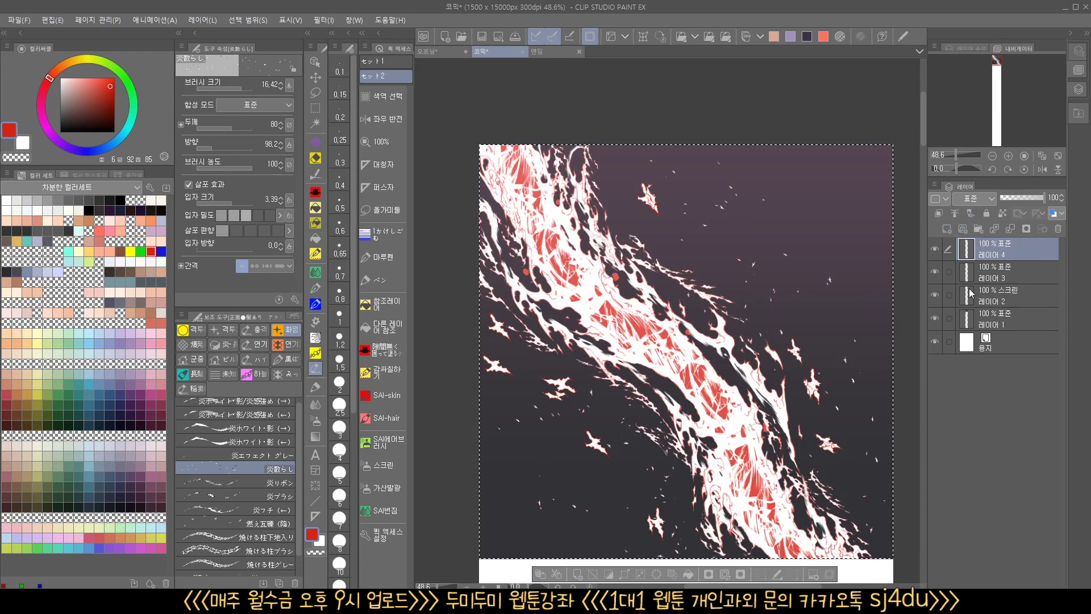
- Merge the spark layer down into the Screen flame layer and select the empty top layer
left_click(941, 273)
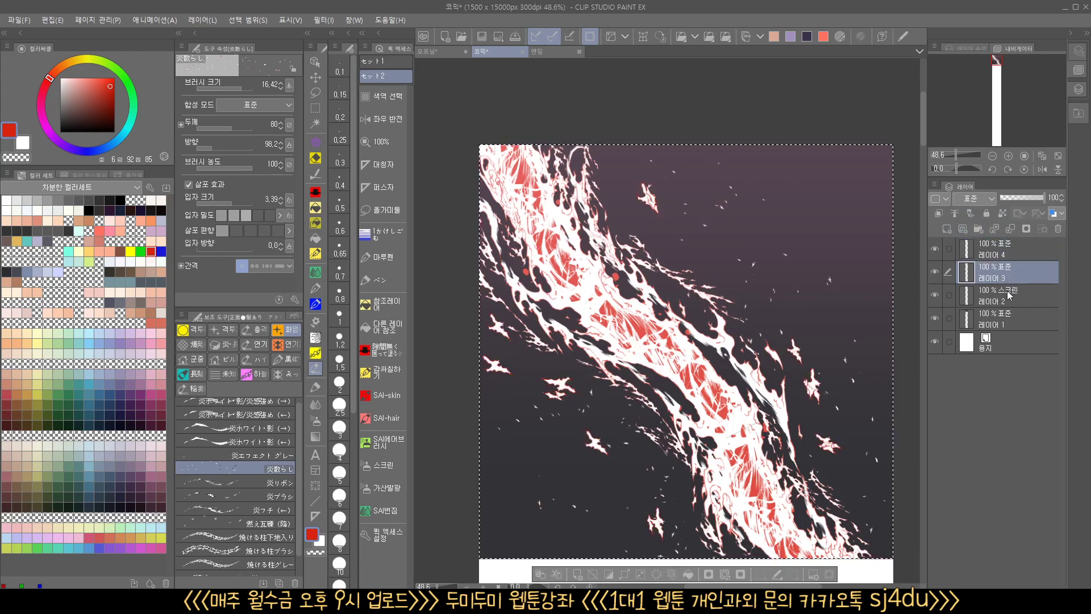
key("ctrl+e")
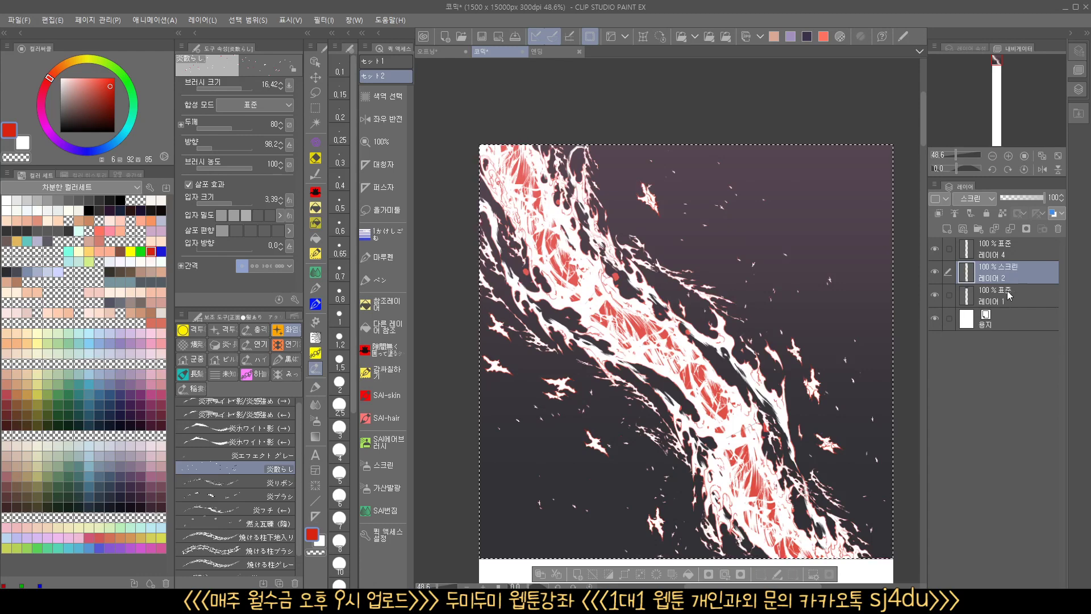
left_click(998, 250)
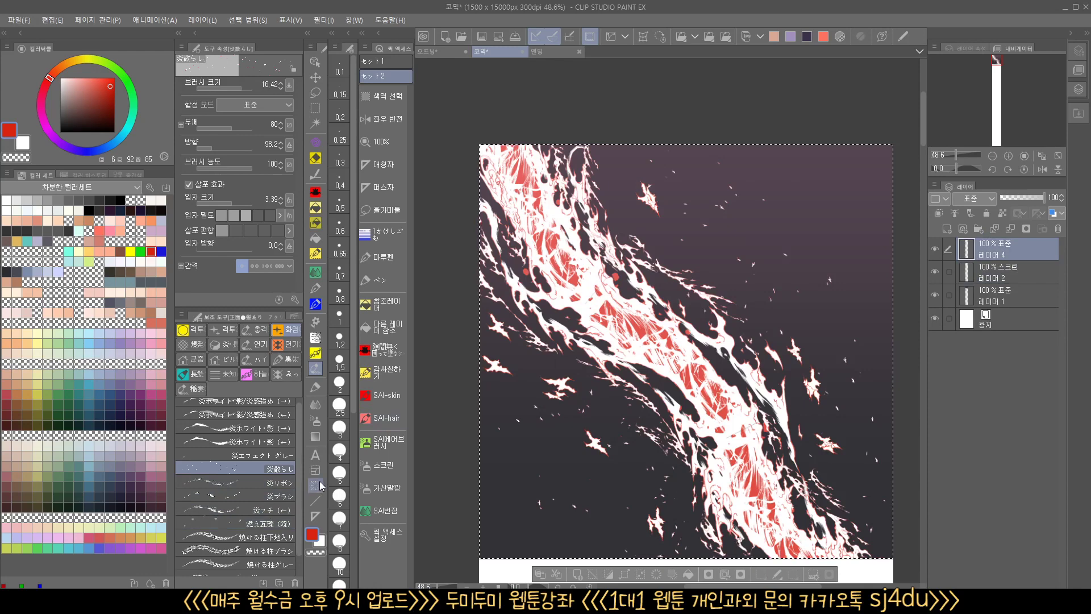
- Duplicate the merged Screen flame layer and compare the two copies by toggling their visibility
left_click(996, 280)
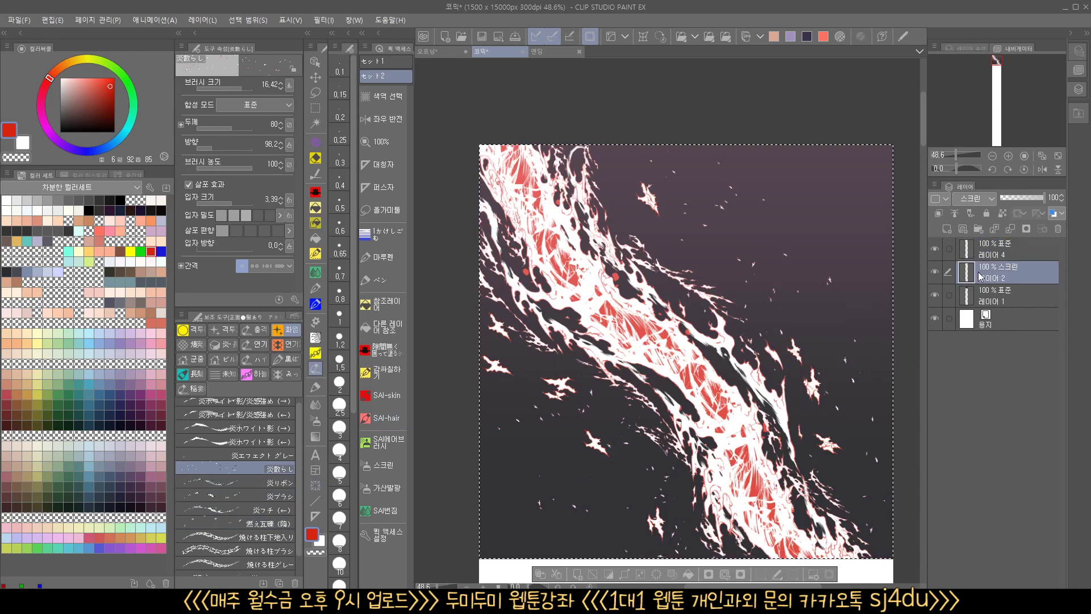
key("ctrl+c")
key("ctrl+v")
left_click(934, 294)
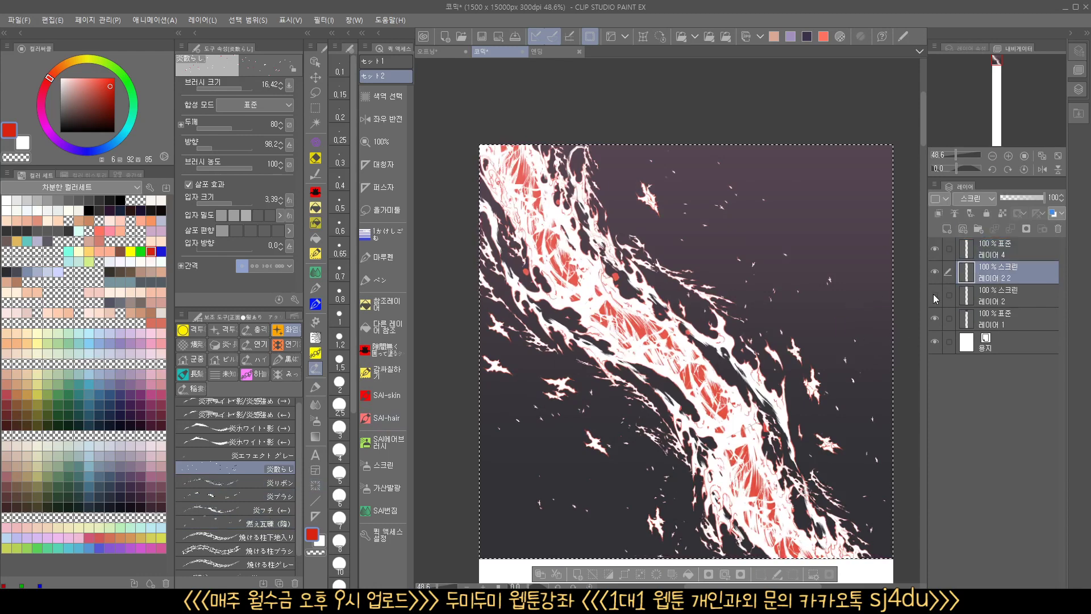
left_click(934, 294)
left_click(938, 275)
left_click(938, 275)
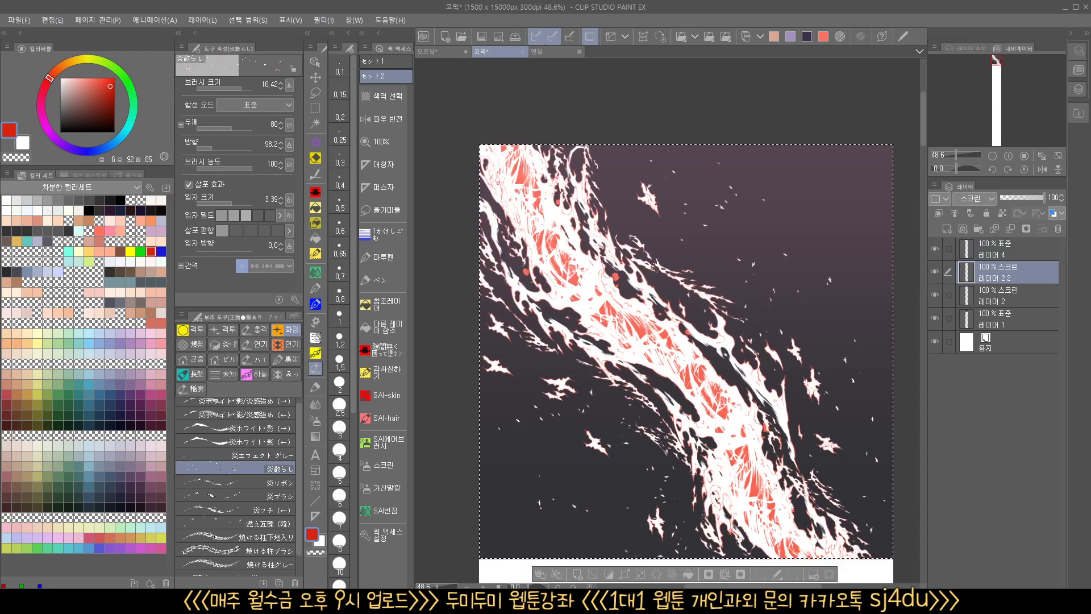
- Apply a Gaussian blur of 49.47 to the duplicated flame layer
left_click(324, 20)
mouse_move(351, 103)
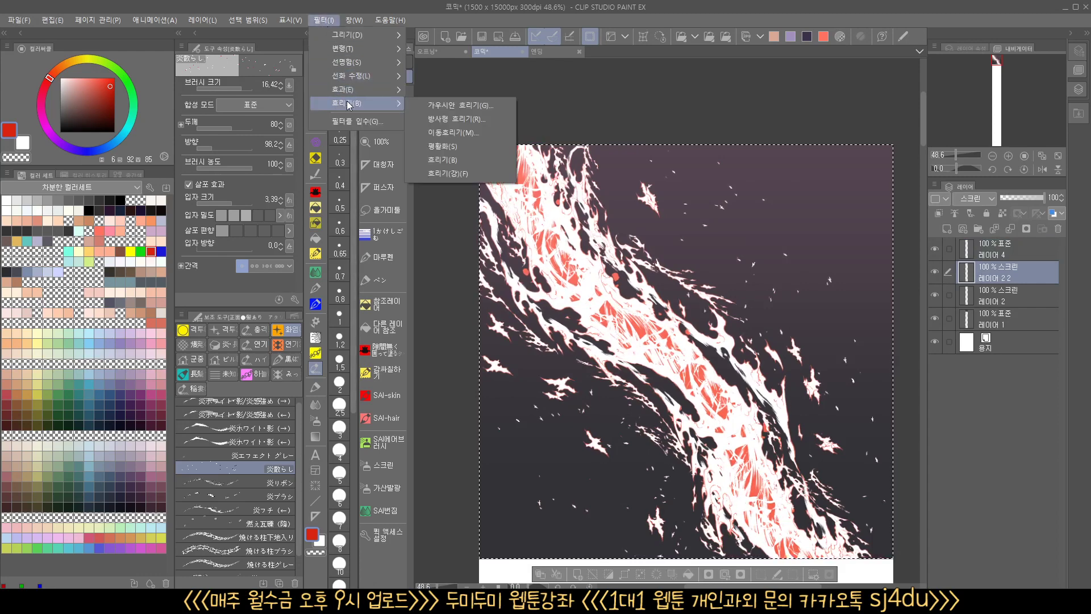
left_click(458, 108)
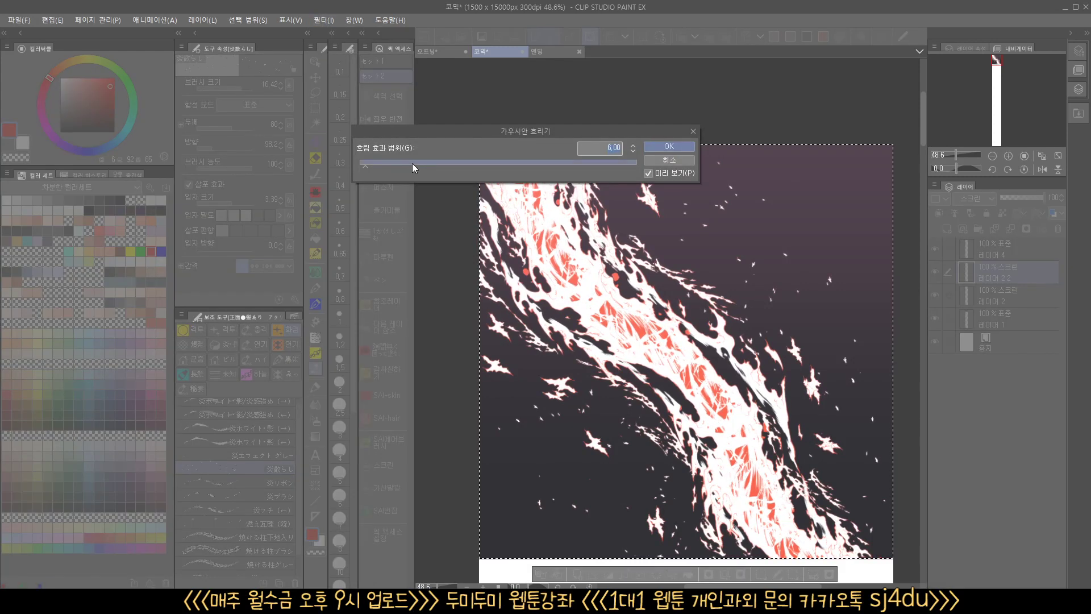
mouse_move(411, 163)
left_mouse_down()
mouse_move(401, 163)
mouse_move(438, 162)
mouse_move(426, 165)
left_mouse_up()
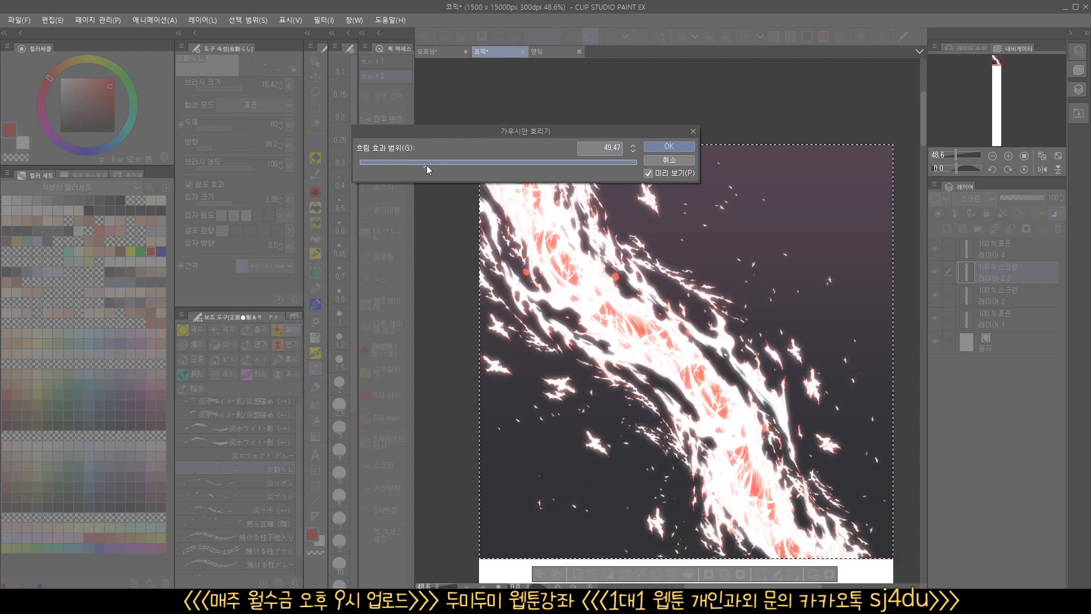
left_click(667, 147)
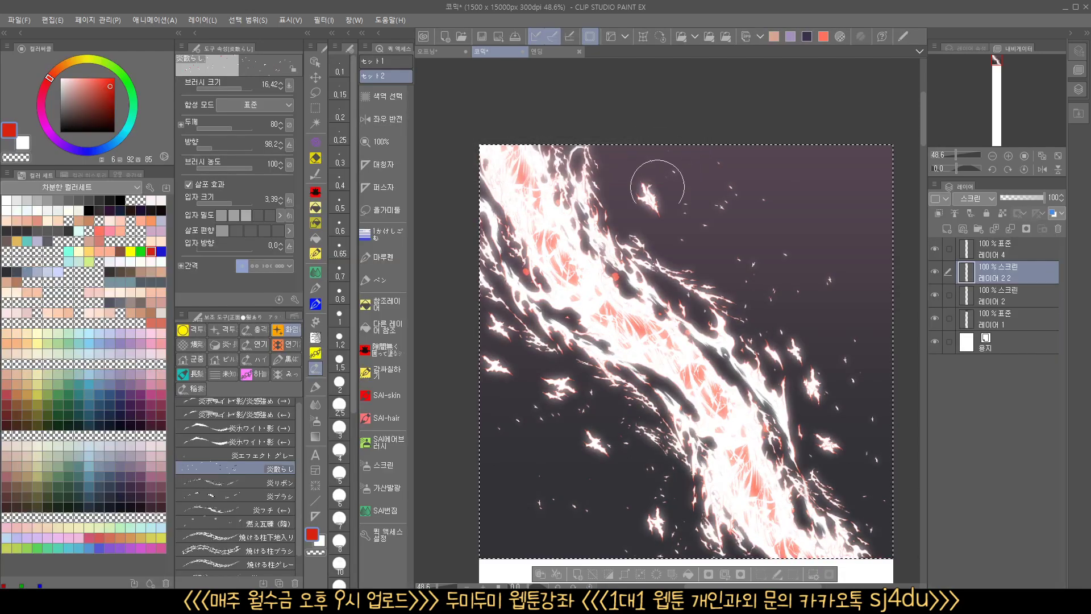
- Set the blurred flame layer's opacity to 55% and check its glow by toggling the layer off and on
left_click_drag(1021, 196, 1025, 196)
left_click(934, 274)
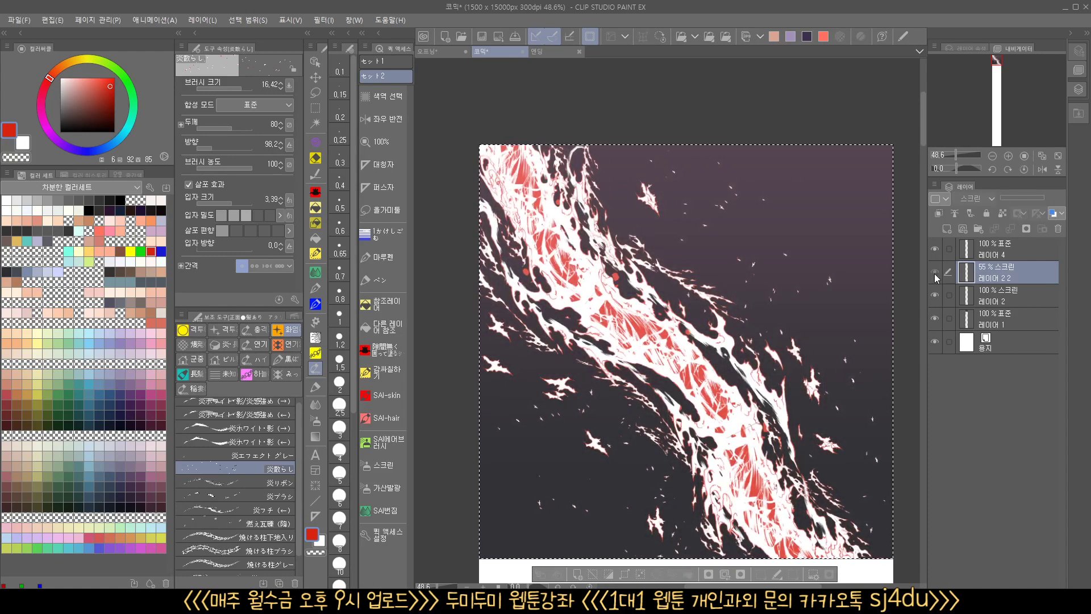
left_click(935, 274)
- Add a raster layer above the blurred flame copy and set its blending mode to Screen
left_click(947, 229)
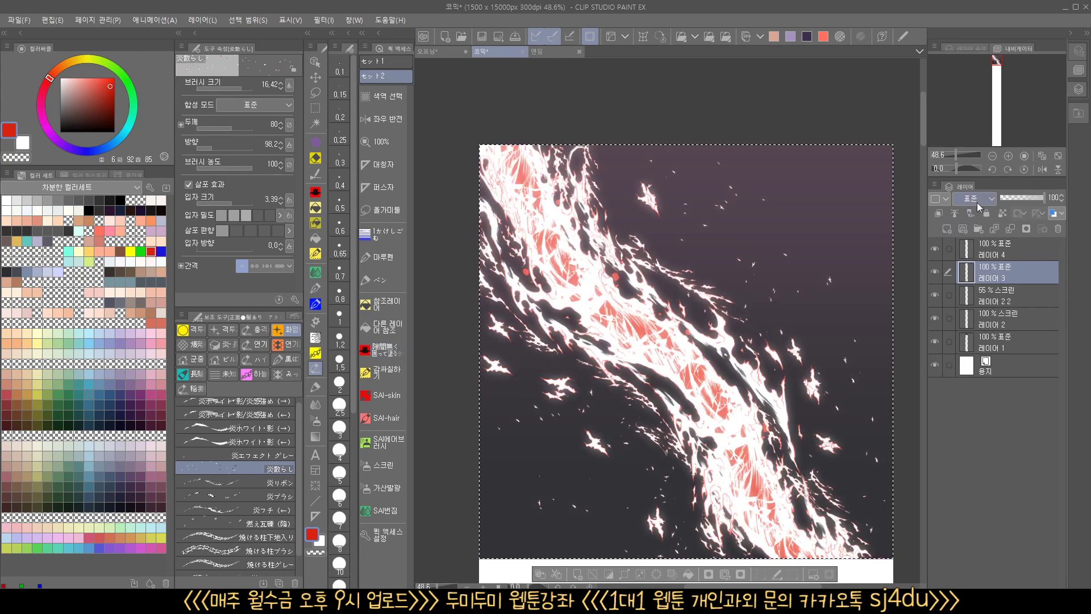
left_click(973, 198)
left_click(962, 289)
left_click(315, 421)
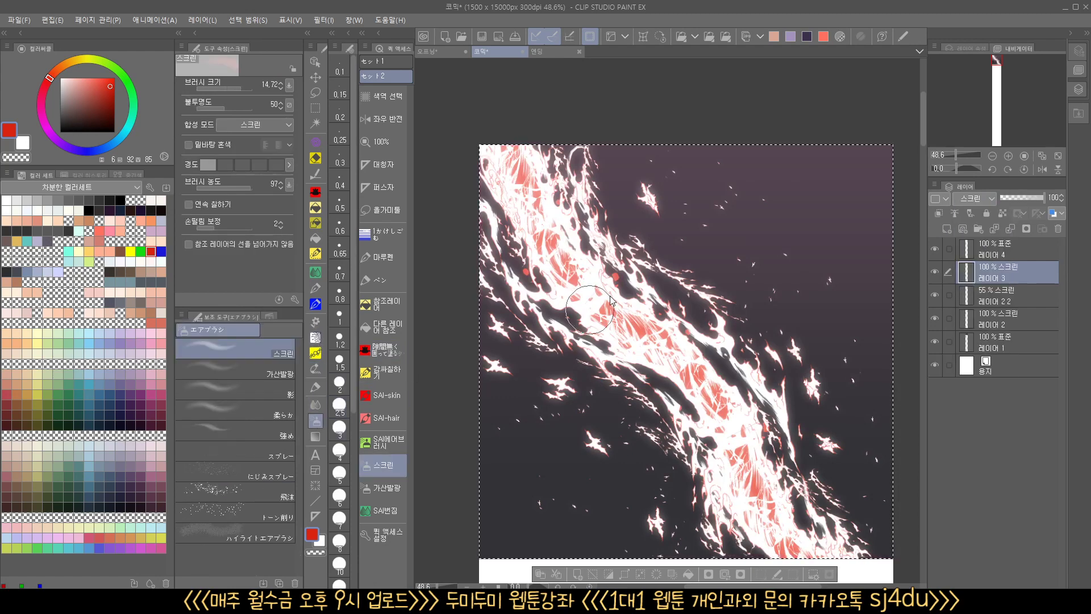
left_click_drag(611, 300, 622, 300)
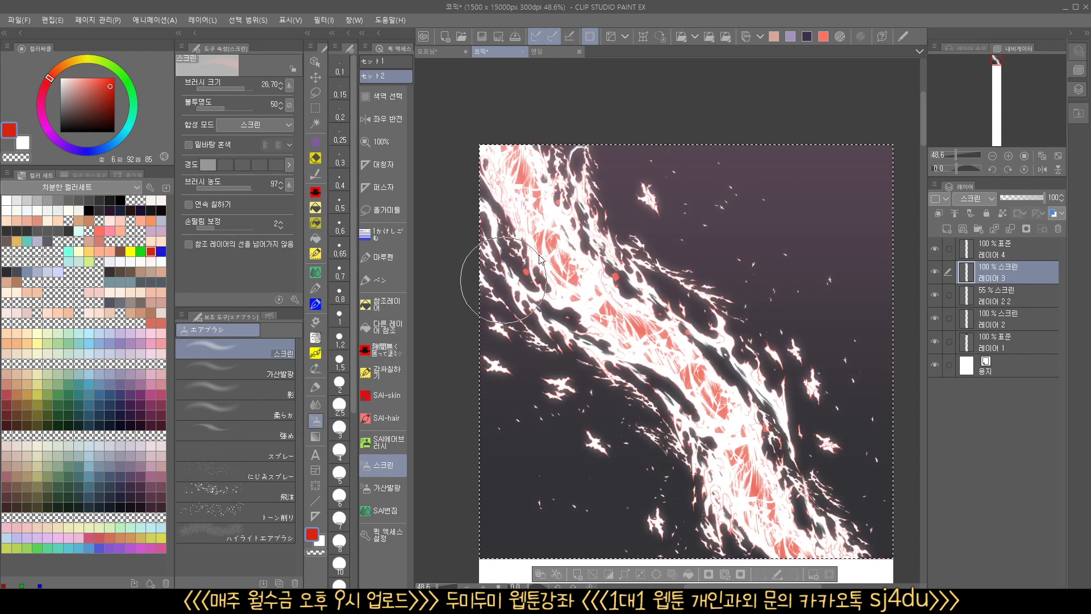
left_click_drag(540, 259, 542, 257)
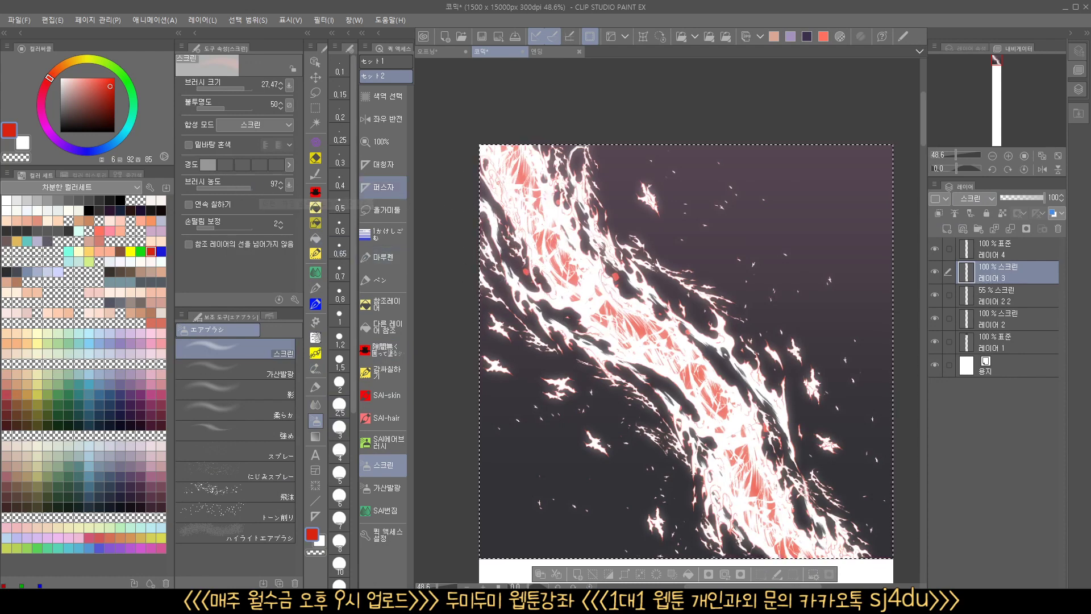
- Paint a soft red glow along the edges of the flame band with the SAI에어브러시 airbrush at size 28.47
left_click(389, 449)
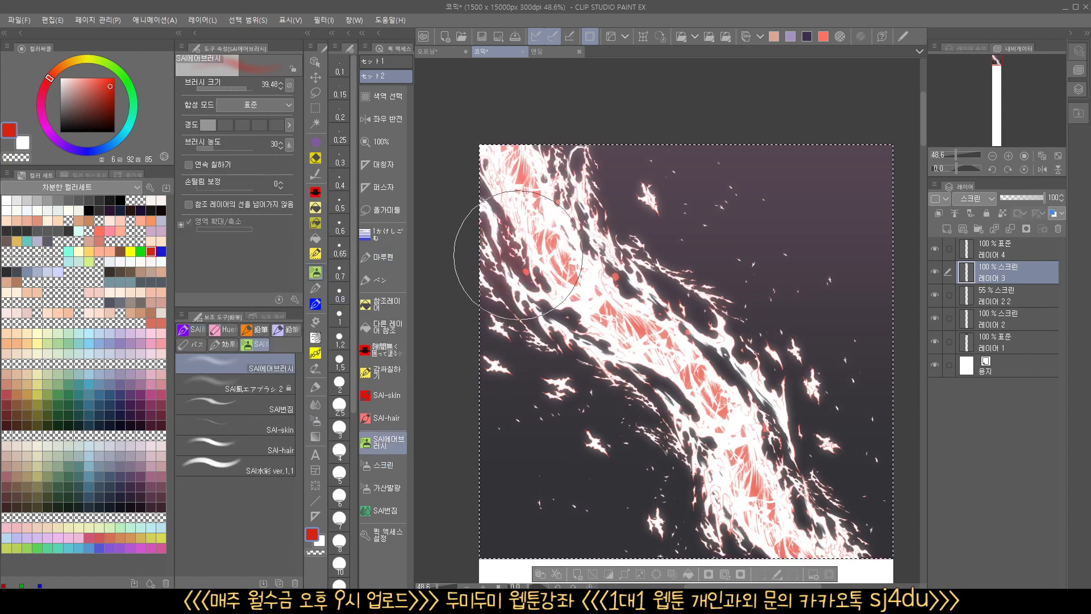
left_click_drag(463, 195, 449, 196)
left_click_drag(596, 363, 651, 392)
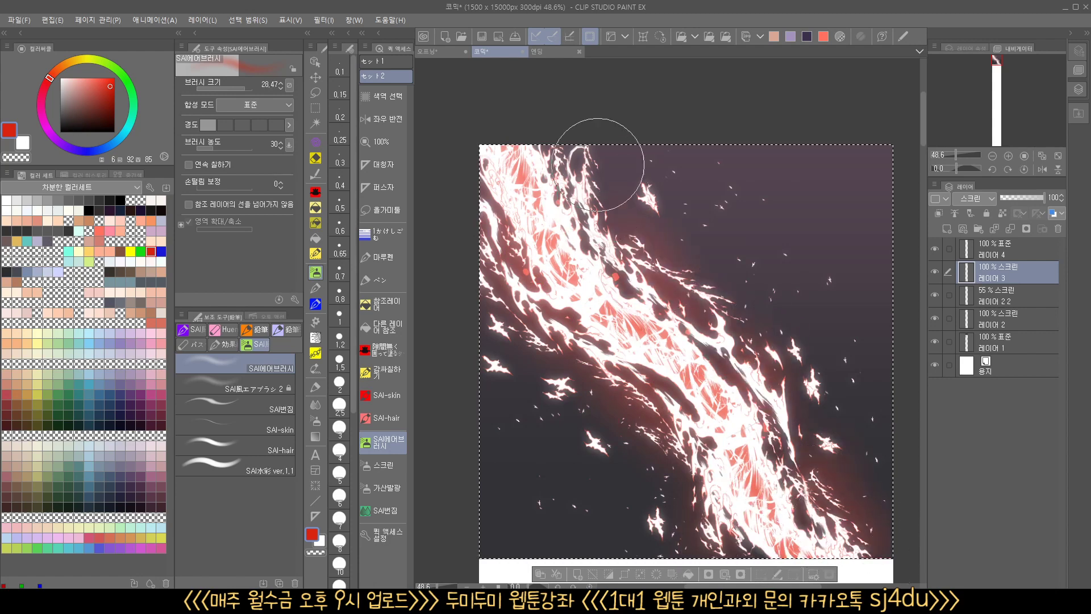
- Paint soft red glows around the scattered sparks, reducing the airbrush size to 13.12 and 9.18 and its density to 20
key("bracketleft")
key("bracketleft")
key("bracketleft")
key("bracketleft")
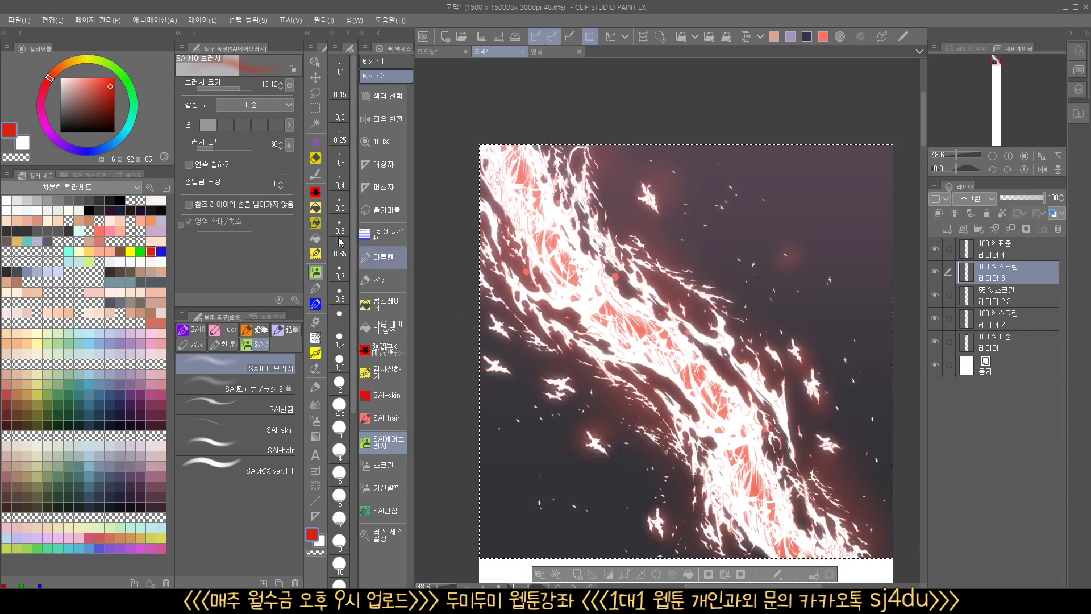
mouse_move(214, 147)
left_mouse_down()
mouse_move(236, 149)
mouse_move(207, 147)
left_mouse_up()
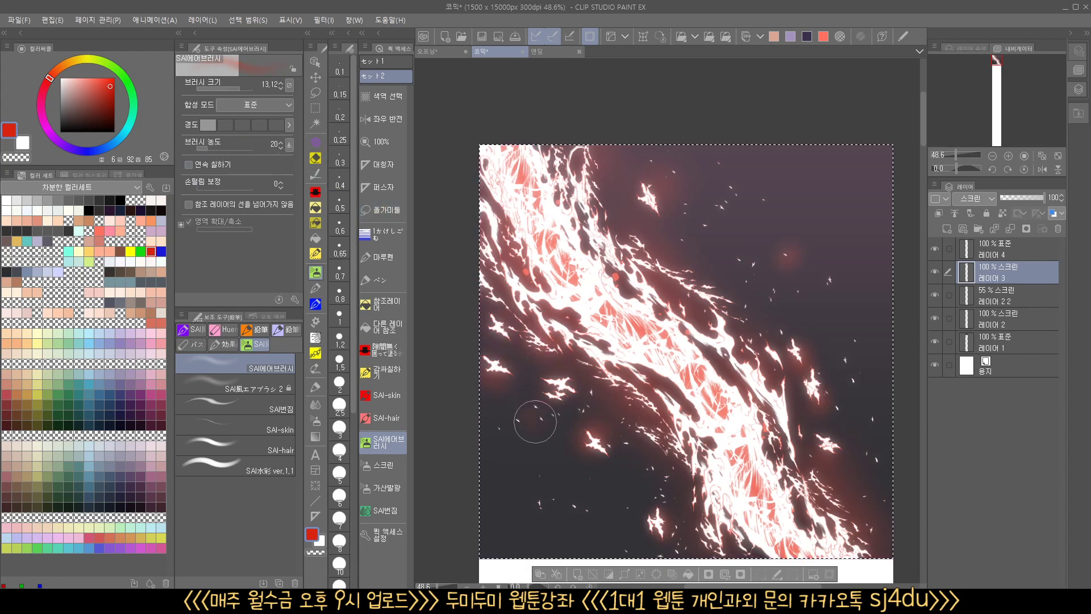
key("bracketleft")
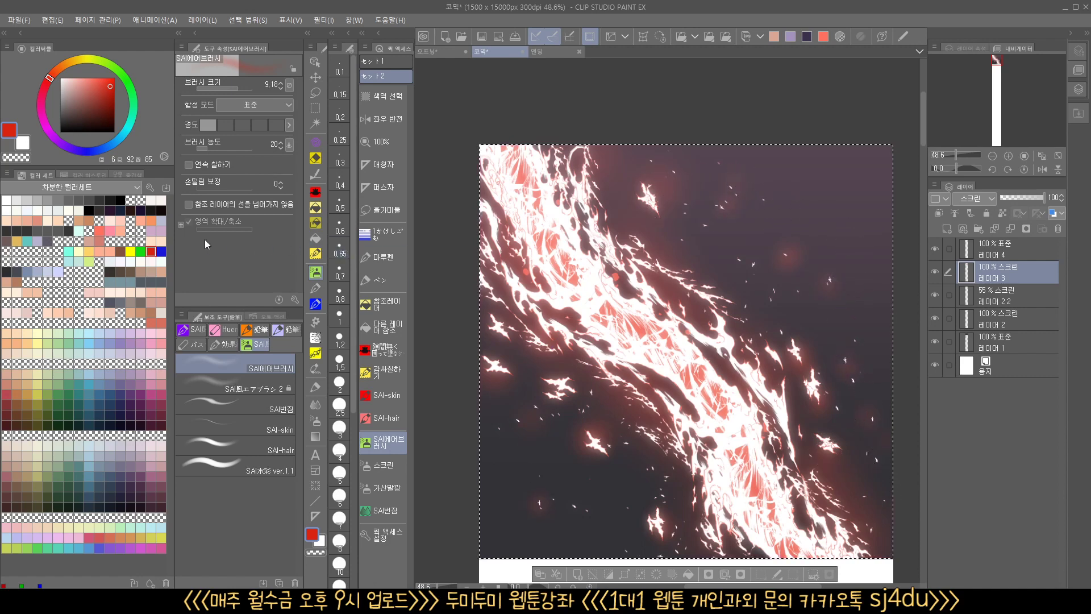
- Pick a light orange-yellow and airbrush warm glow patches along the flame band at size 14.78
left_click(89, 251)
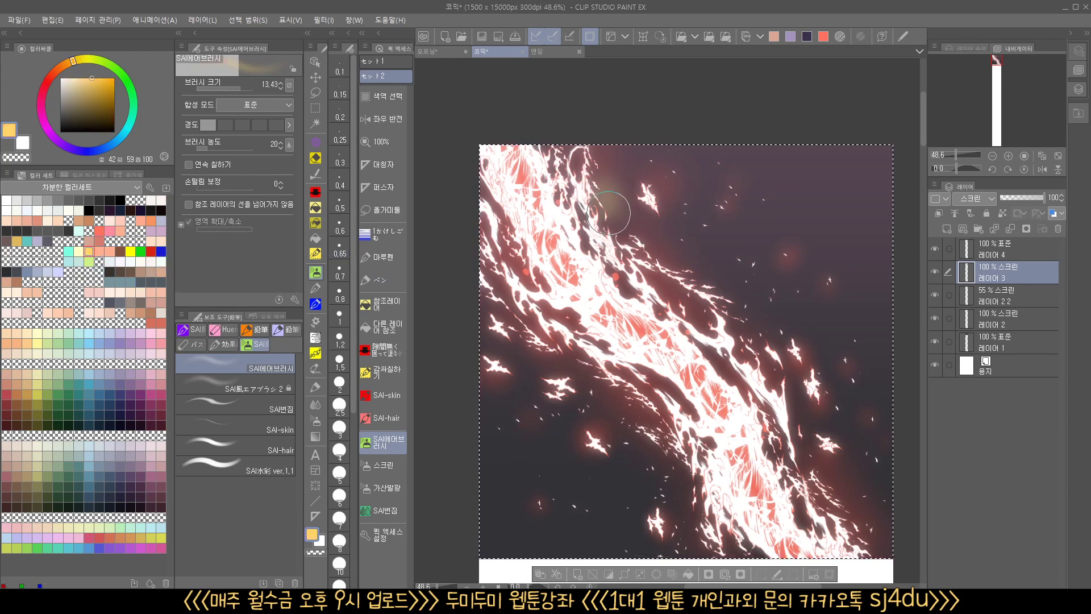
key("bracketright")
key("bracketright")
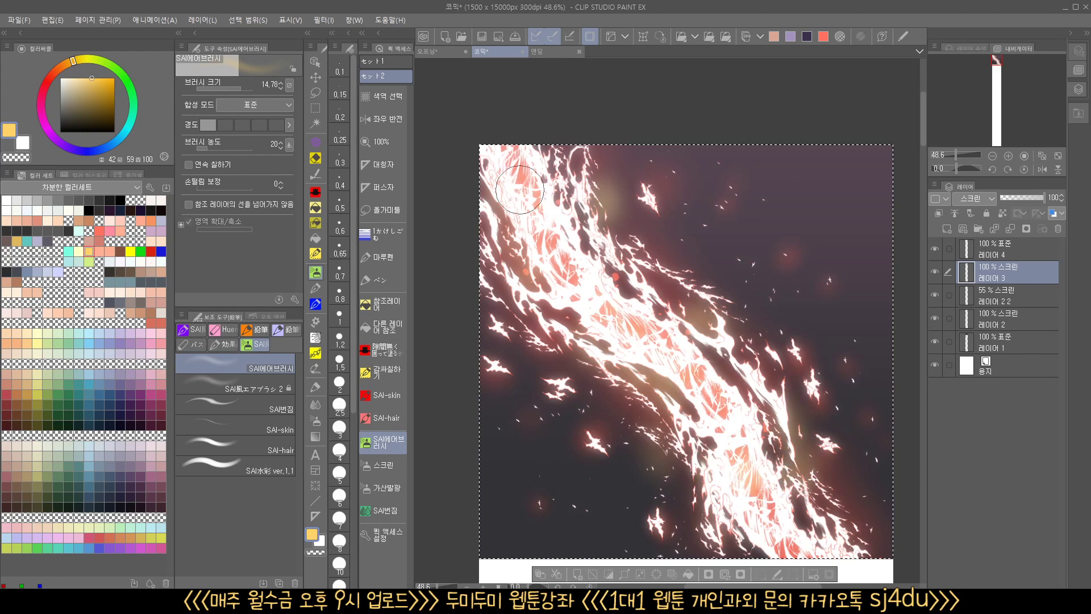
- Add a raster layer above the glow layer and set its blending mode to 더하기(발광)
left_click(946, 228)
left_click(983, 199)
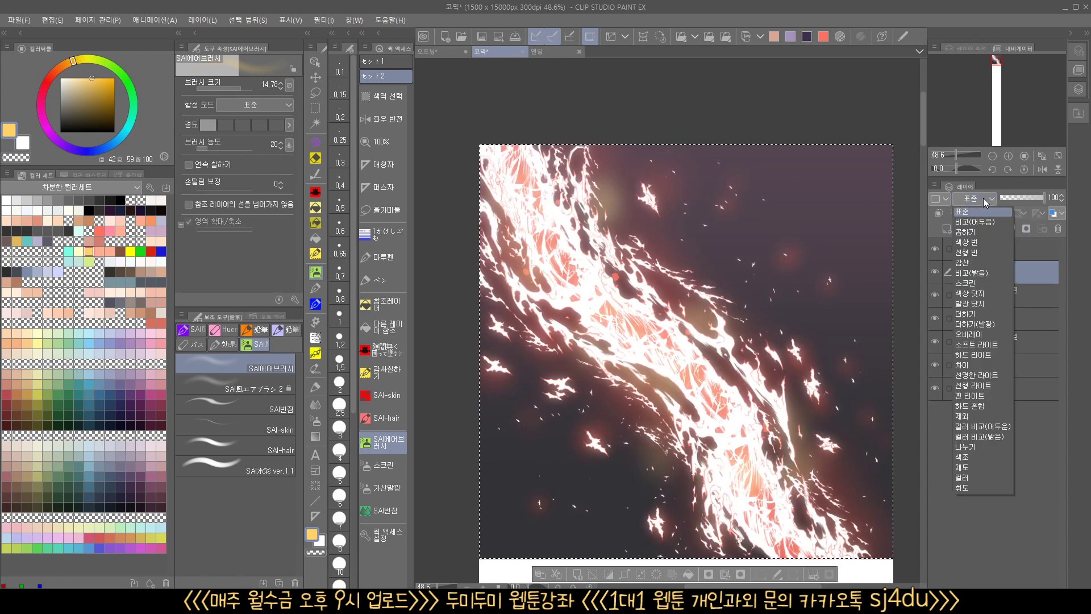
left_click(989, 324)
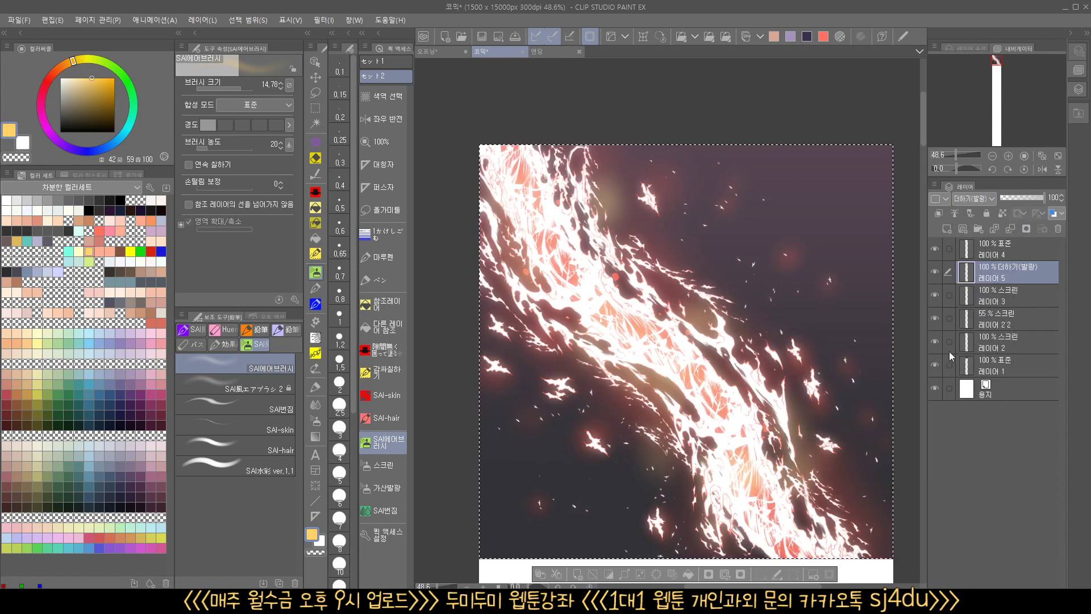
- Enlarge the airbrush to 24.02 and brush yellow light over the upper part of the flame band
key("bracketright")
key("bracketright")
key("bracketright")
key("bracketright")
key("bracketright")
key("bracketright")
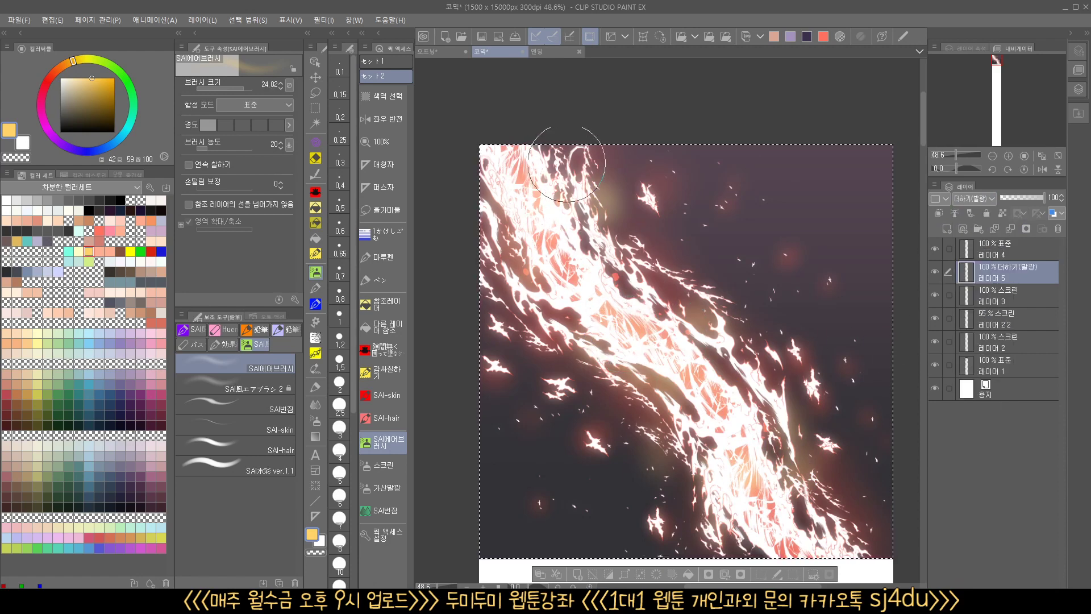
mouse_move(566, 163)
left_mouse_down()
mouse_move(579, 249)
mouse_move(542, 276)
mouse_move(574, 339)
left_mouse_up()
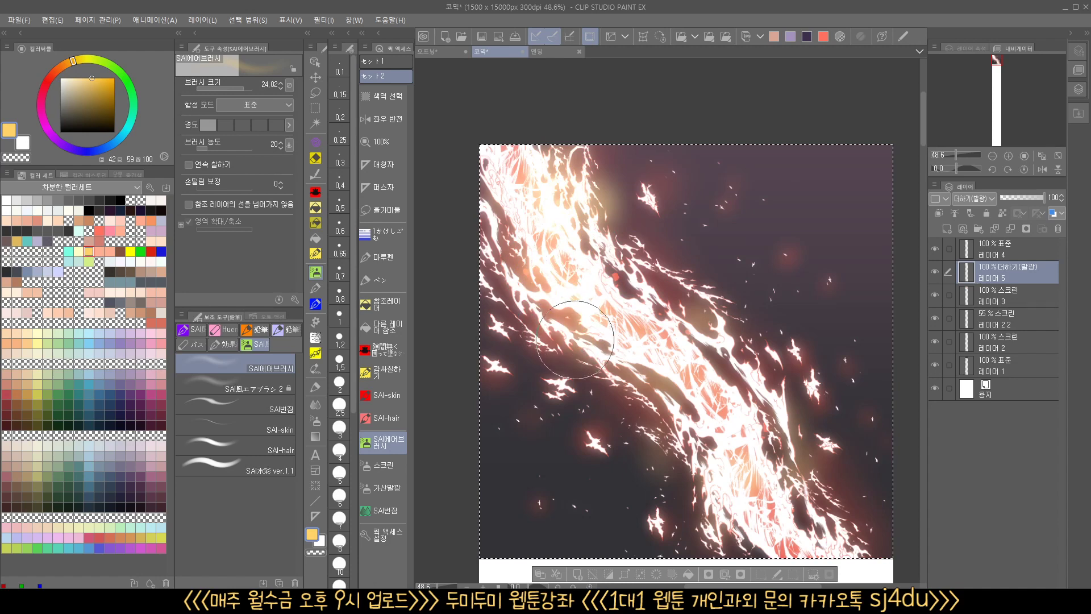
- Extend the yellow light down the lower flame band, reducing the airbrush to 19.65 and 14.24
key("bracketleft")
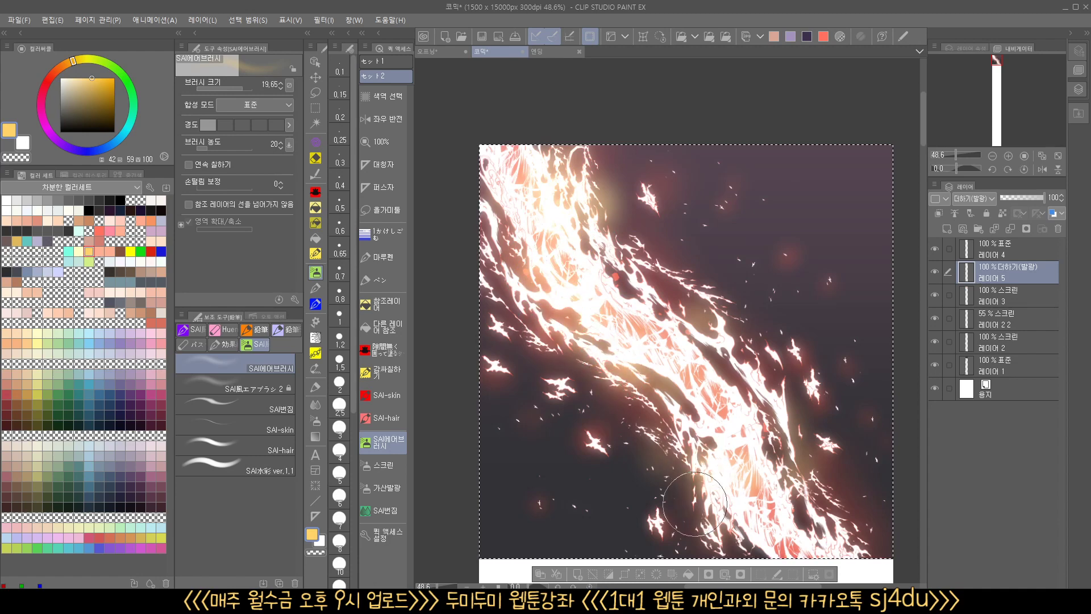
key("bracketleft")
key("bracketleft")
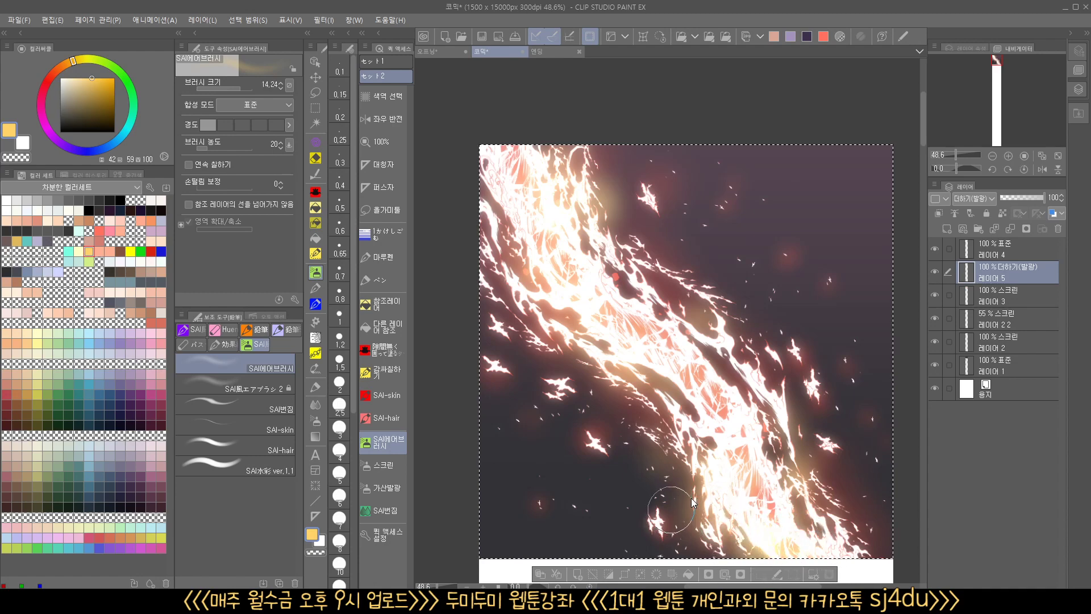
- Enlarge the airbrush to 50.50 and brush broad yellow and red glow around the flame band on the 더하기(발광) layer
key("bracketright")
key("bracketright")
key("bracketright")
key("bracketright")
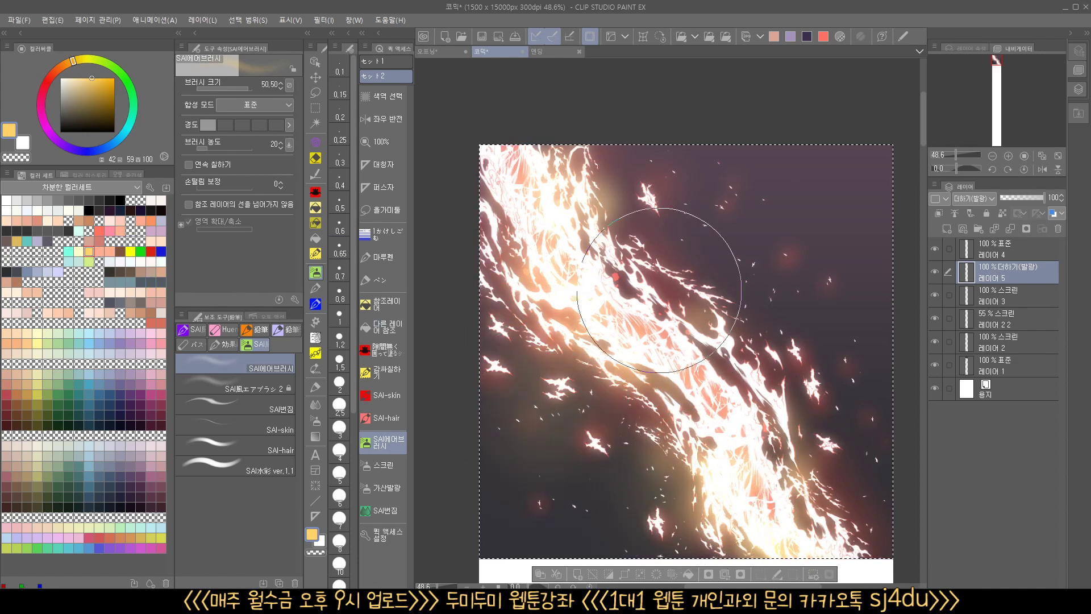
left_click(151, 251)
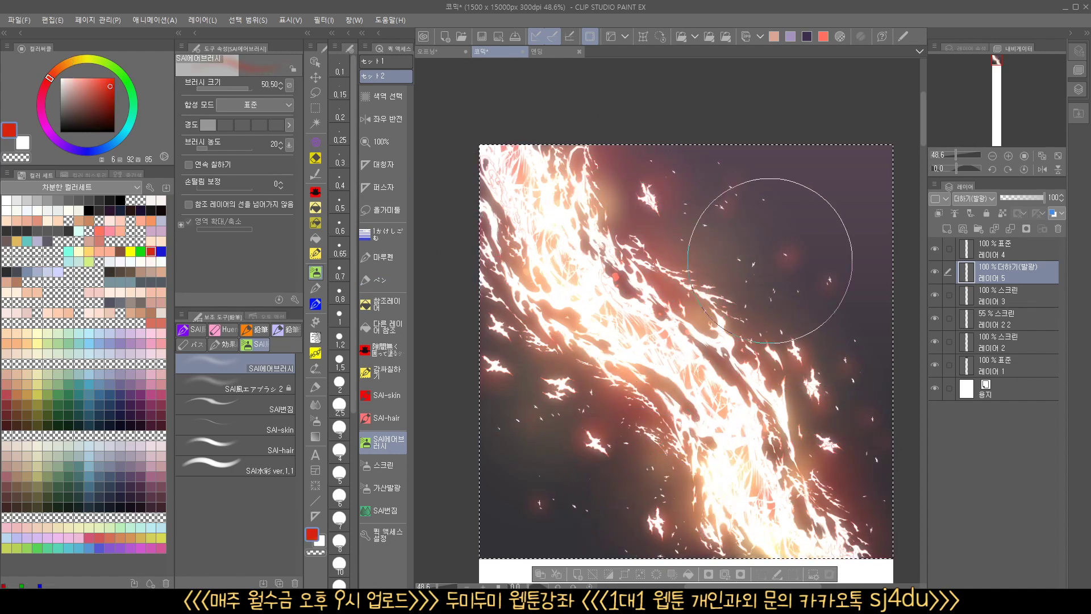
left_click(994, 254)
left_click(989, 272)
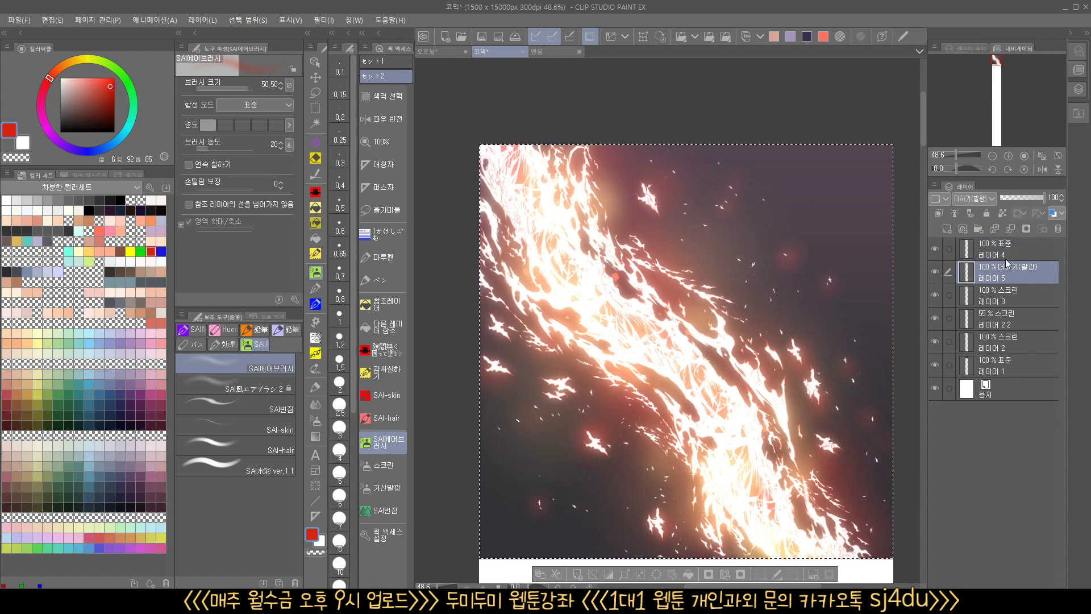
- Select 레이어 4, choose the 물감튐-거친 spatter brush, enlarge it to 35.02 and set the colour to white
left_click(994, 254)
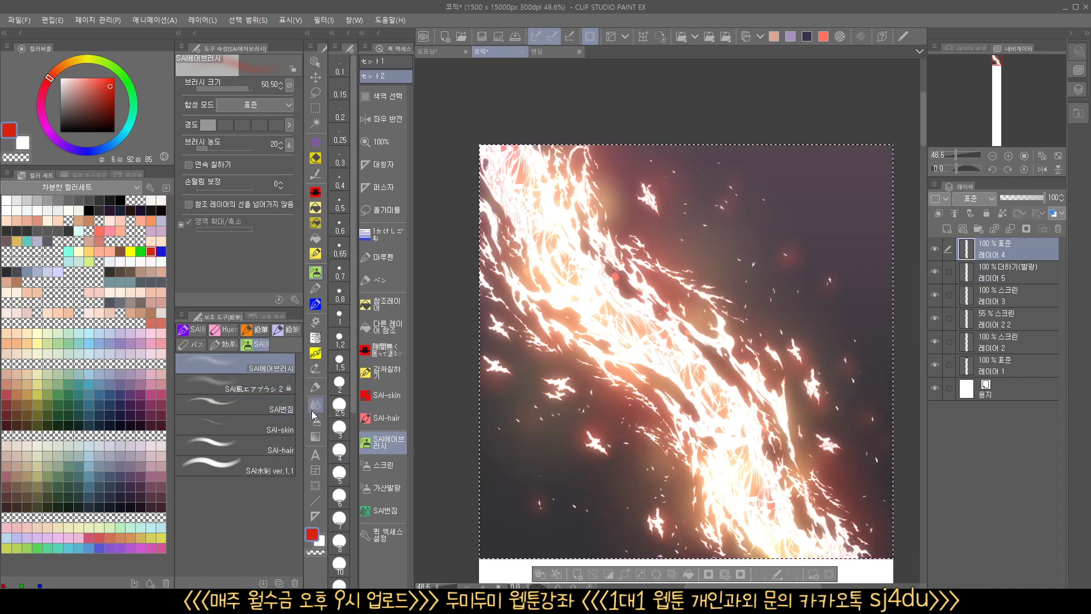
left_click(316, 354)
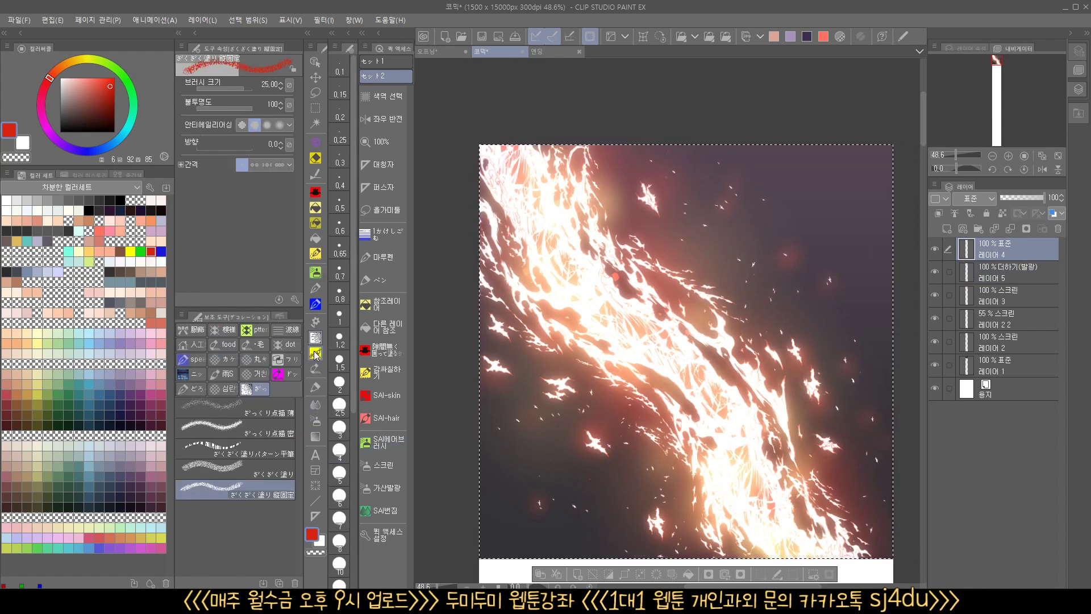
left_click(316, 353)
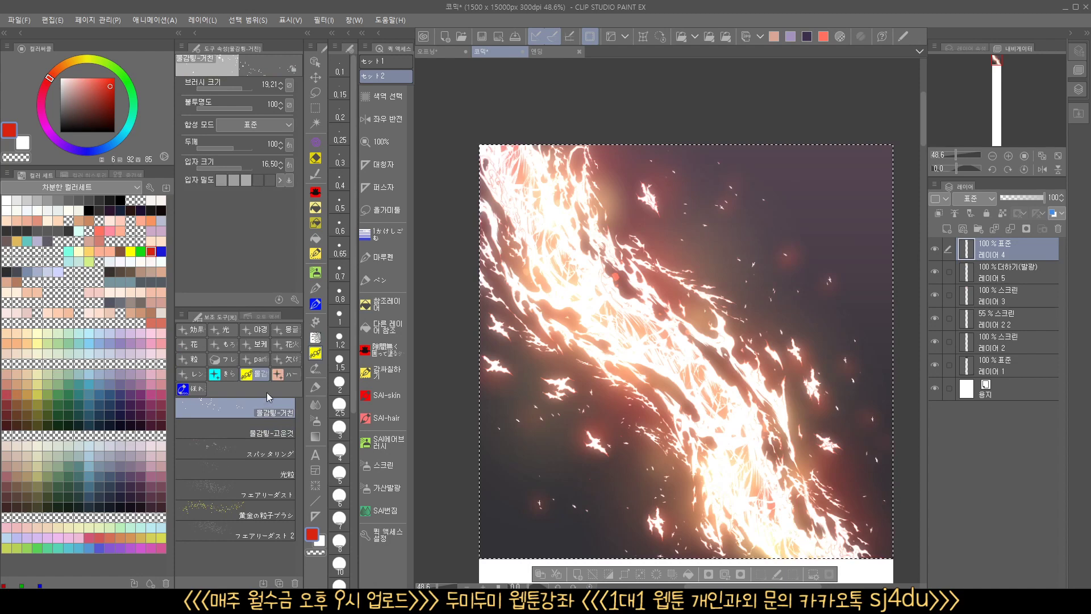
left_click_drag(713, 286, 760, 276)
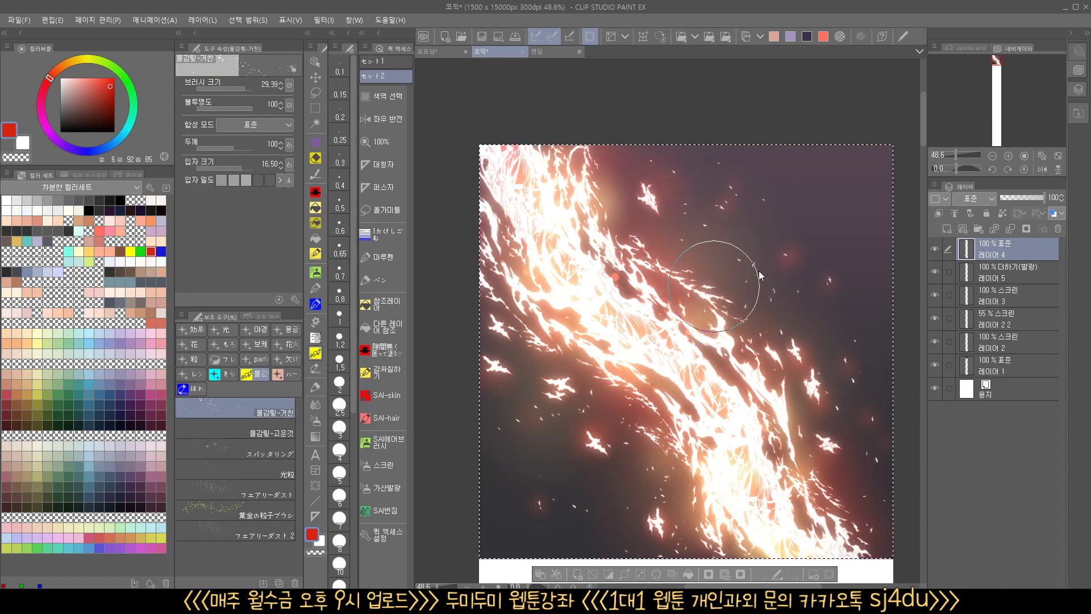
left_click_drag(775, 229, 832, 230)
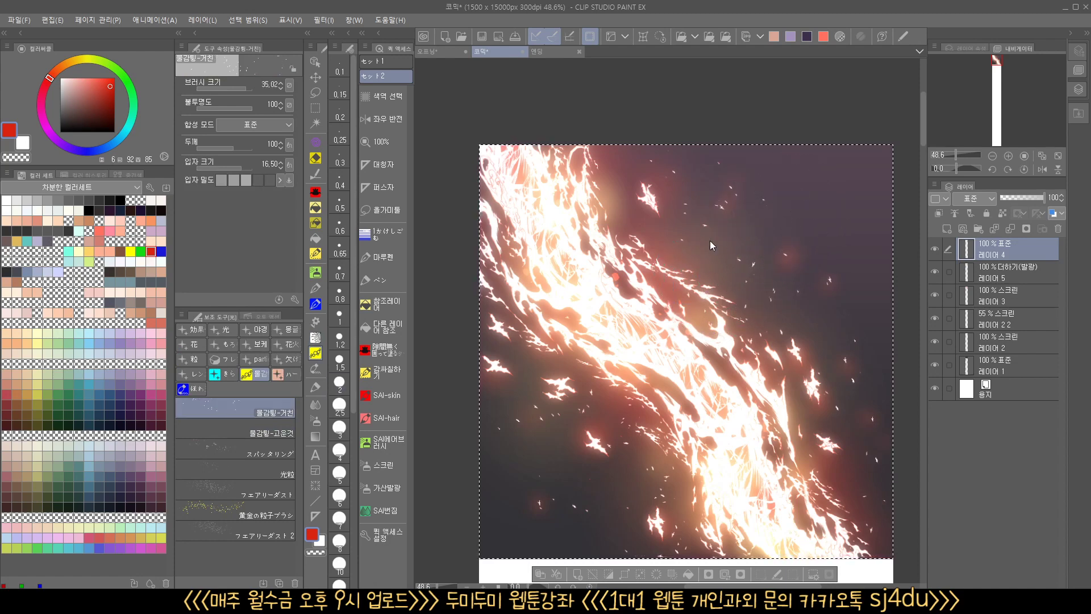
left_click(676, 363, "alt")
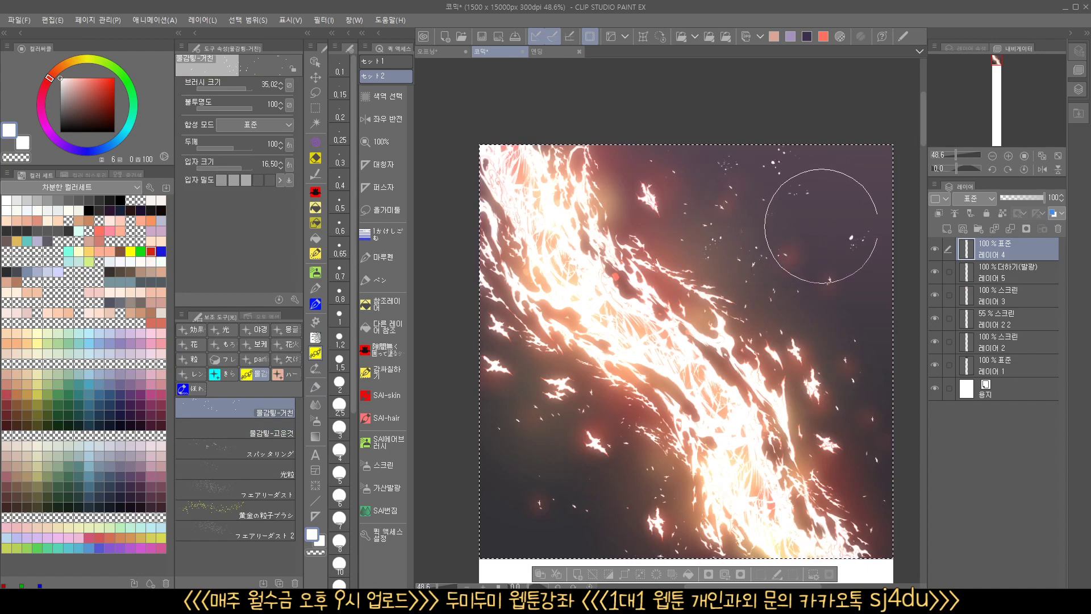
- Spatter fine light sparks around the flame with particle size 5.43 and brush size 20 to 21.90, comparing with the layer hidden
left_click_drag(790, 255, 756, 257)
left_click(88, 250)
left_click_drag(711, 239, 746, 224)
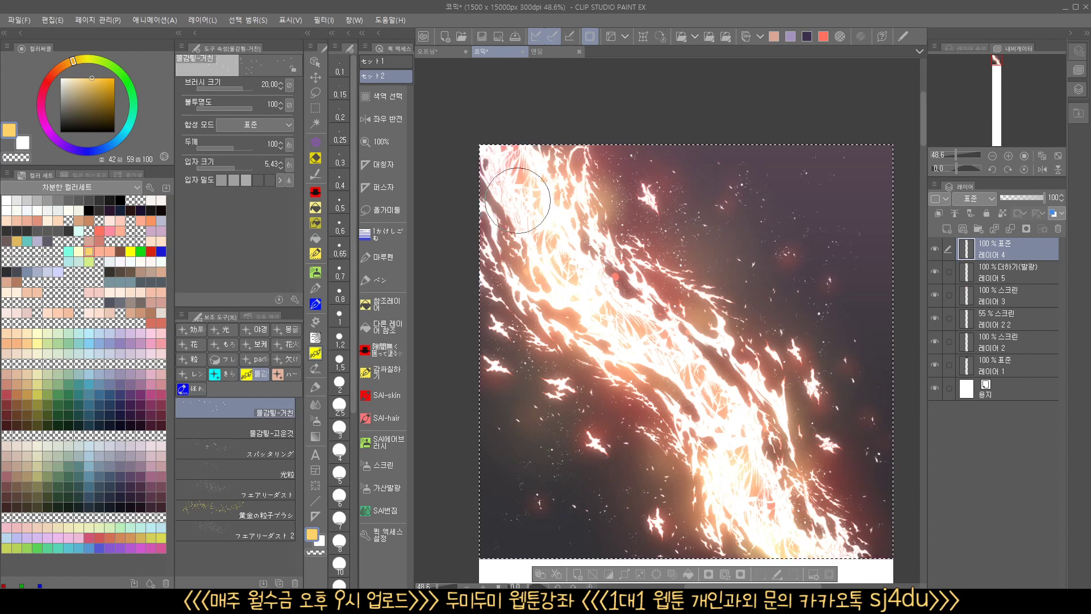
mouse_move(531, 238)
left_mouse_down()
mouse_move(509, 388)
mouse_move(523, 505)
mouse_move(504, 503)
mouse_move(523, 517)
mouse_move(613, 501)
left_mouse_up()
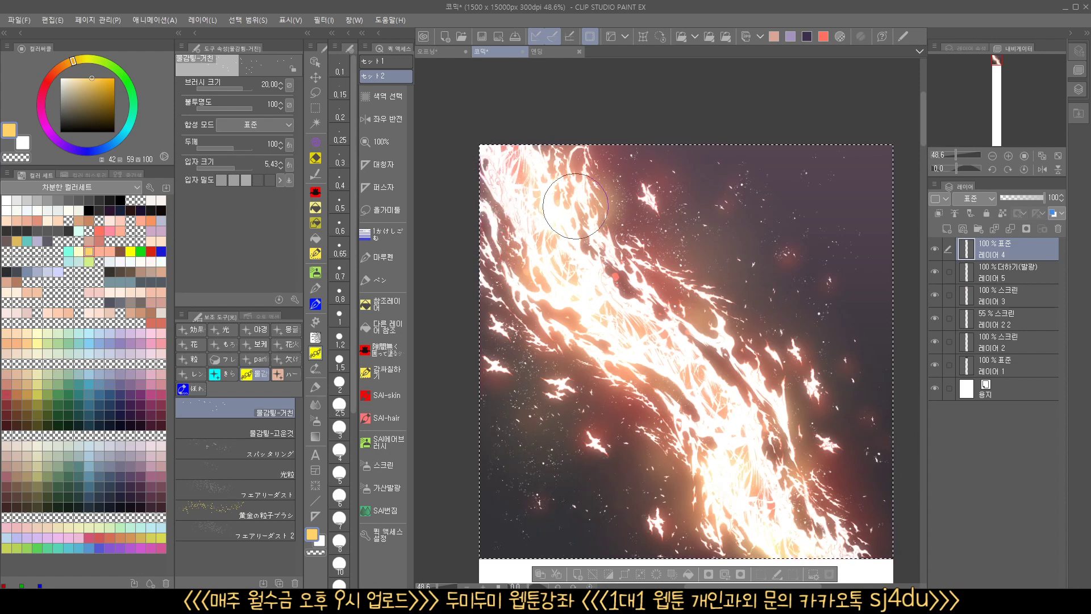
left_click(935, 250)
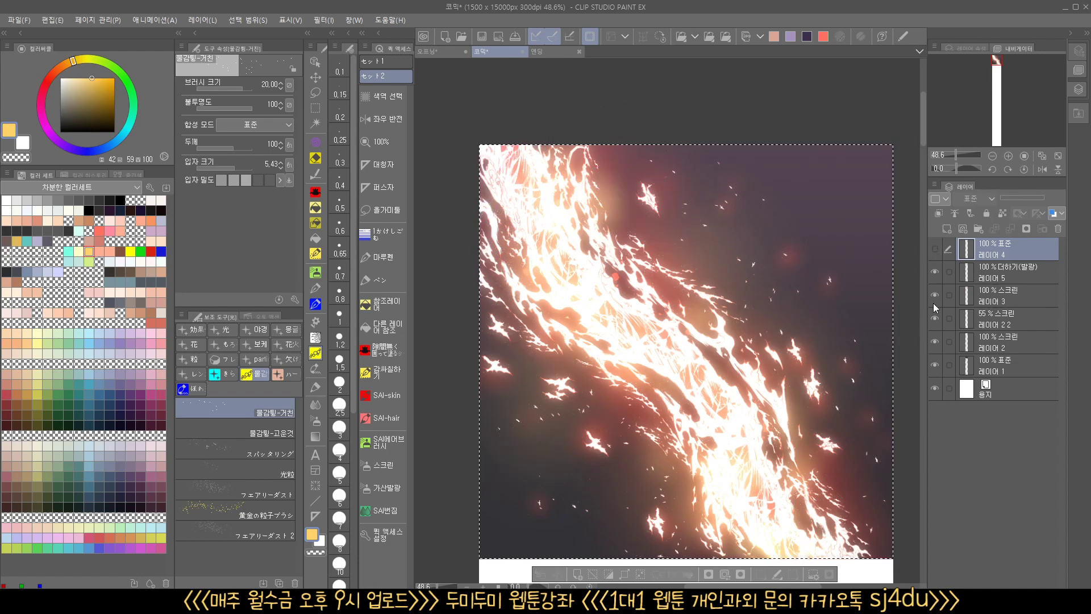
left_click(937, 250)
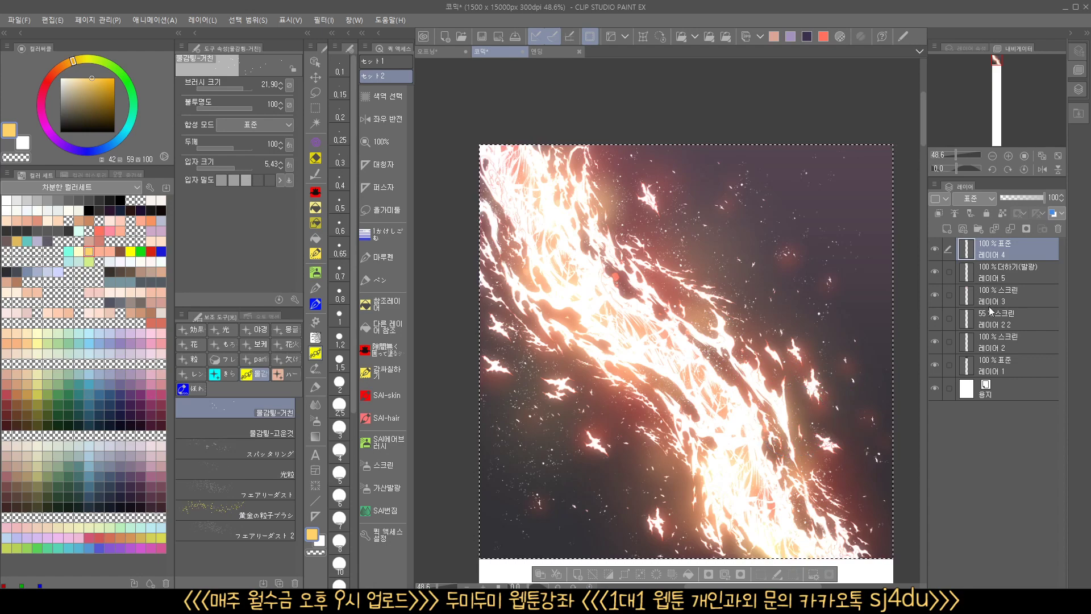
left_click(934, 248)
left_click(934, 248)
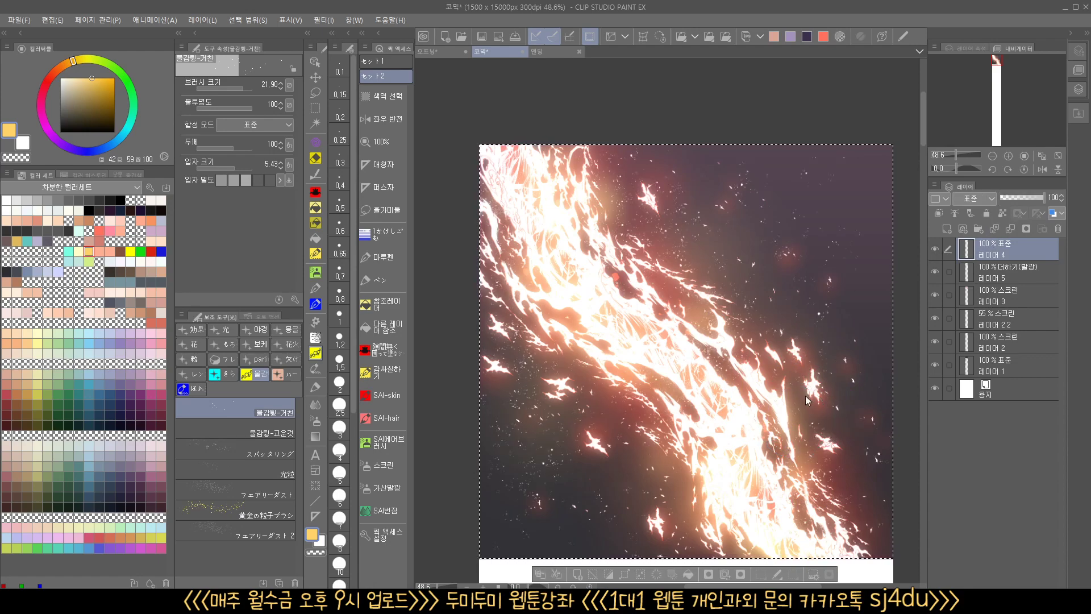
- Duplicate the spark layer 레이어 4 and apply a Gaussian blur of 15.80 to the copy
scroll(777, 460, "up", 6)
scroll(776, 460, "up", 2)
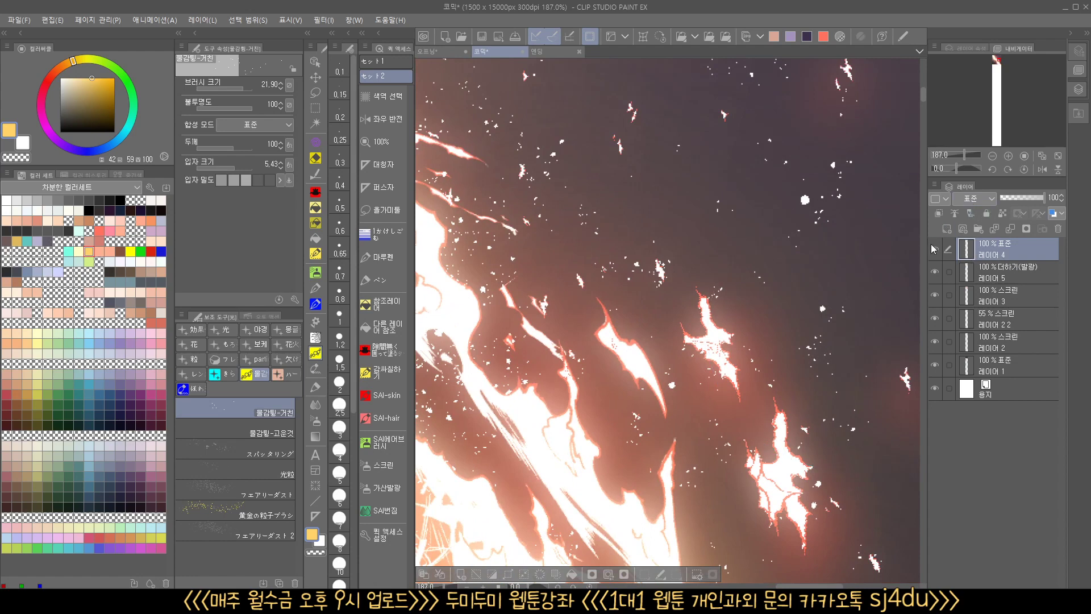
left_click(946, 230)
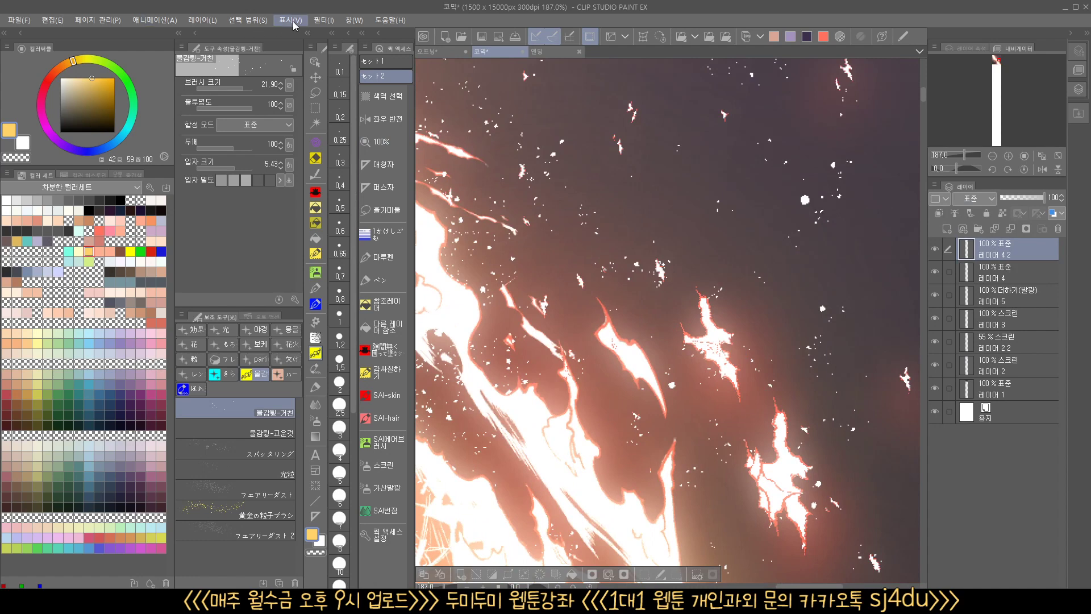
left_click(324, 20)
mouse_move(353, 107)
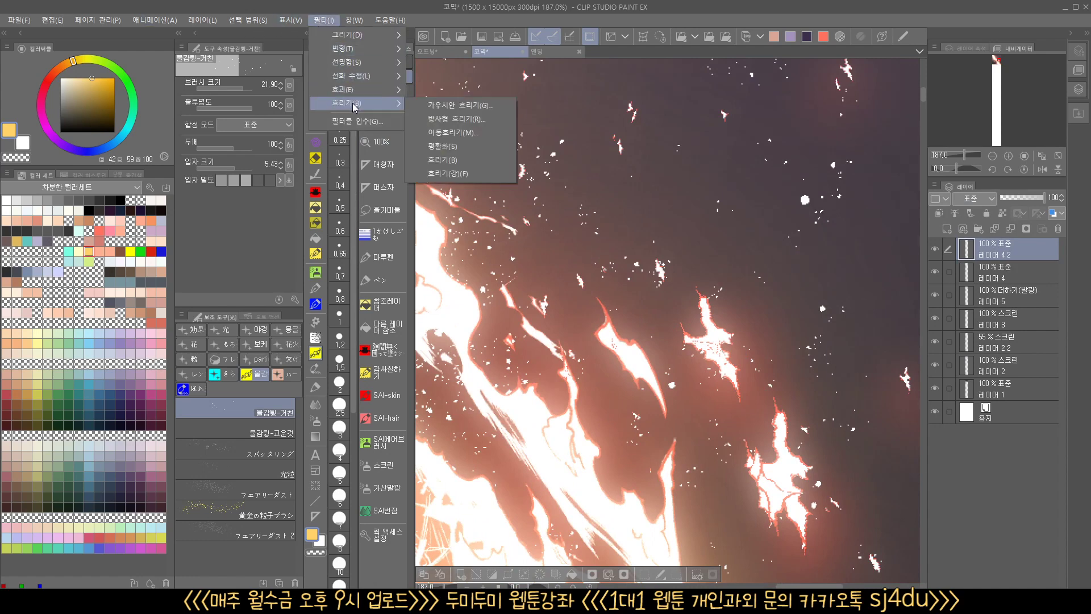
left_click(462, 105)
left_click(383, 161)
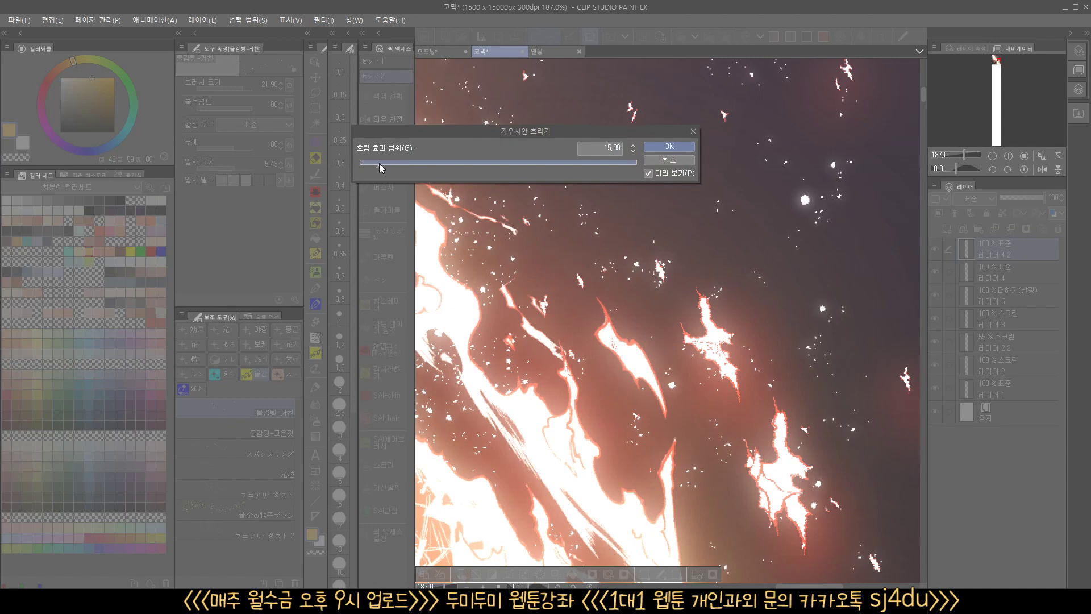
left_click(669, 146)
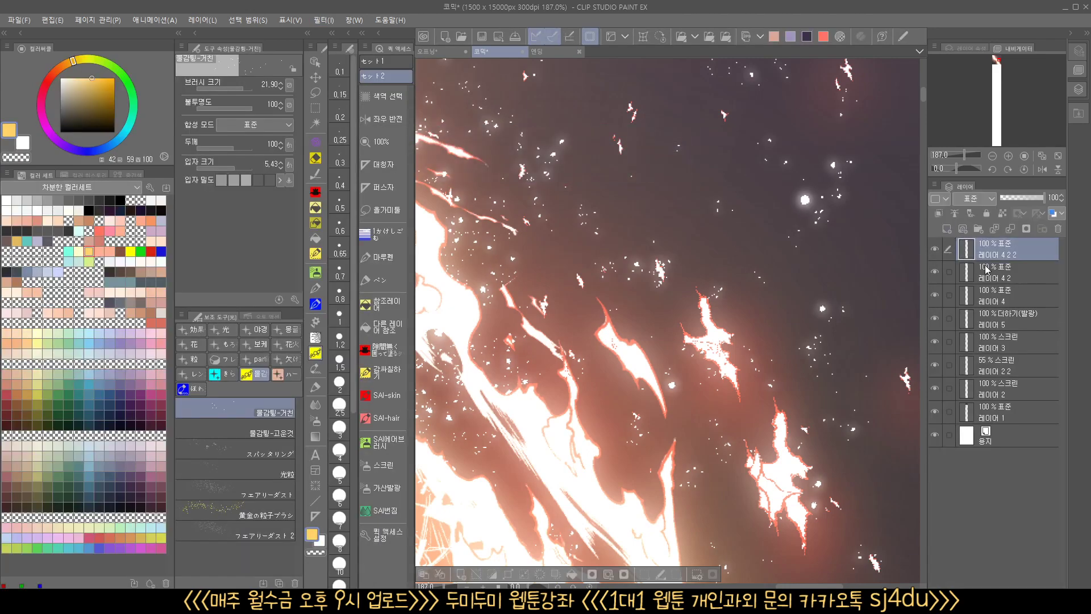
- Duplicate the blurred spark layer, merge the two copies and set the merged layer's blending mode to 더하기(발광)
left_click(981, 200)
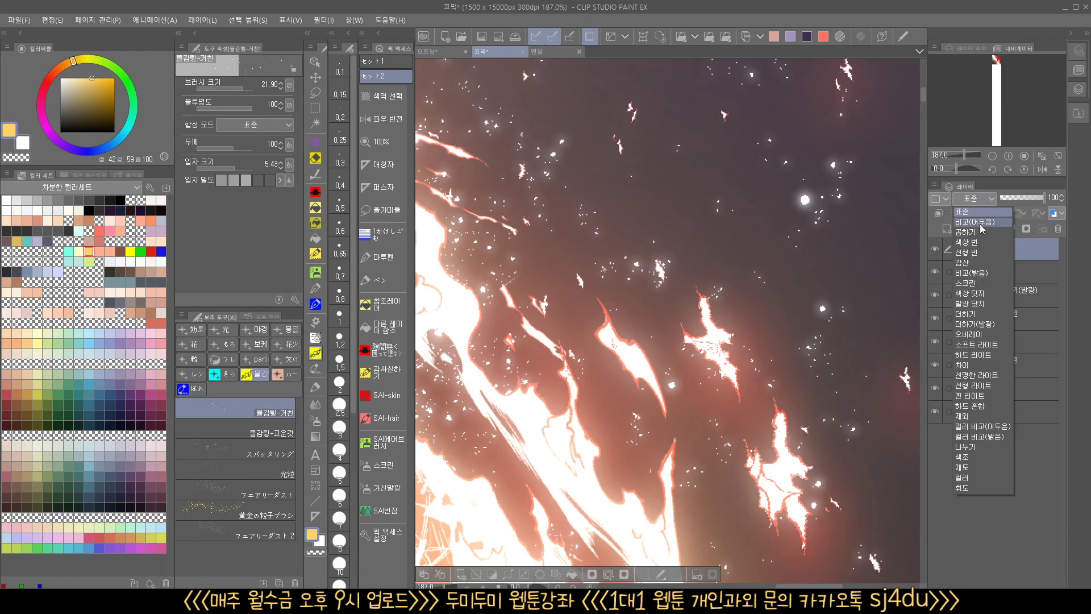
left_click(980, 325)
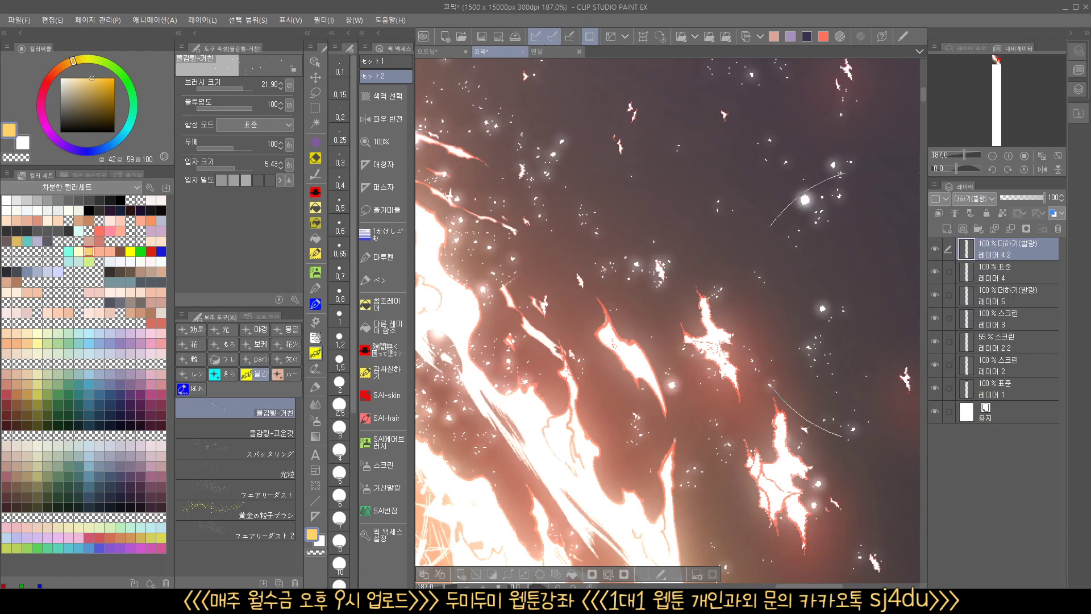
scroll(714, 330, "down", 8)
left_click_drag(713, 331, 768, 307)
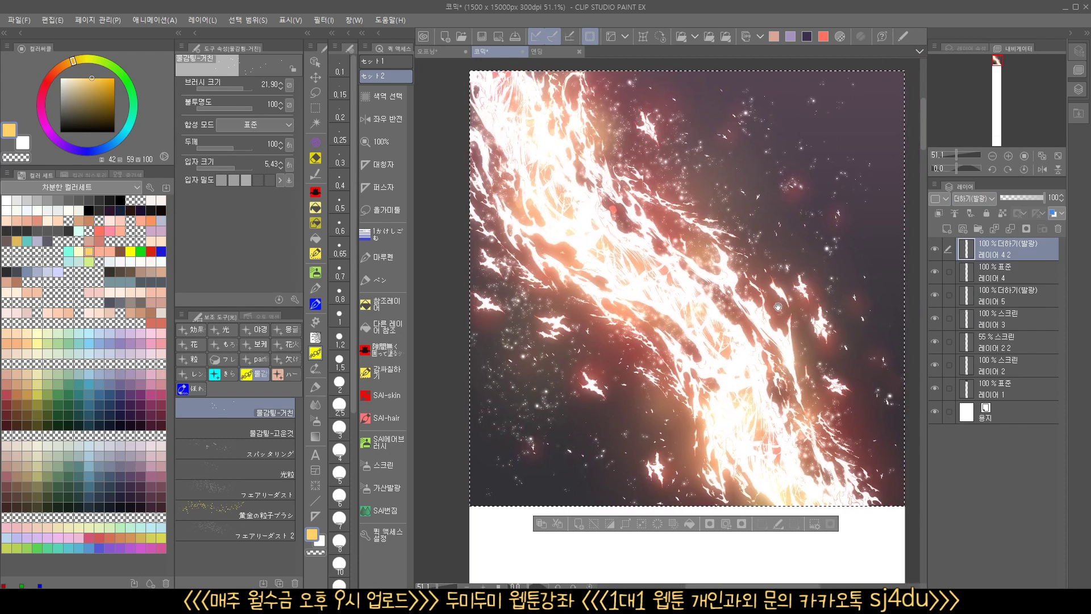
scroll(667, 368, "up", 2)
scroll(667, 368, "down", 2)
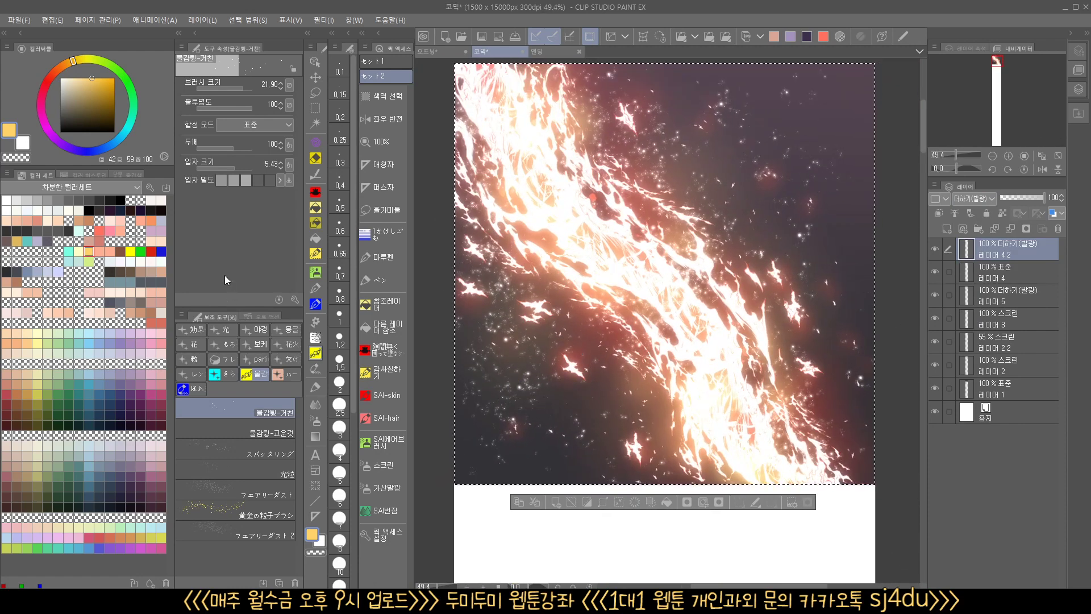
- Thin out sparks on both spark layers using the SAI airbrush with transparent colour, reducing its size to 40.85 and 33.50
left_click(386, 442)
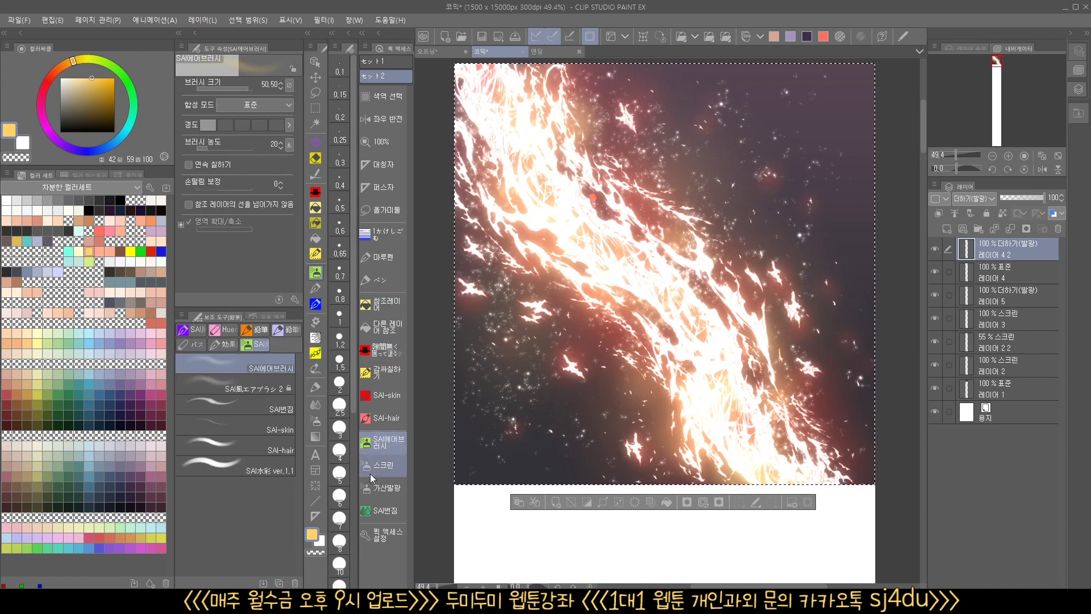
left_click_drag(481, 461, 537, 431)
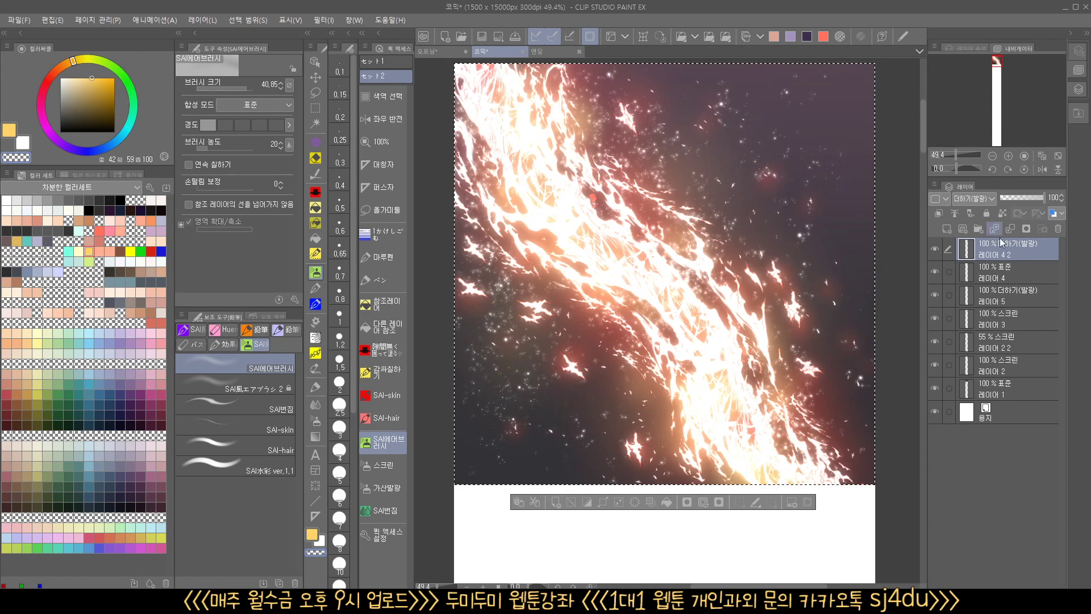
left_click(1023, 276)
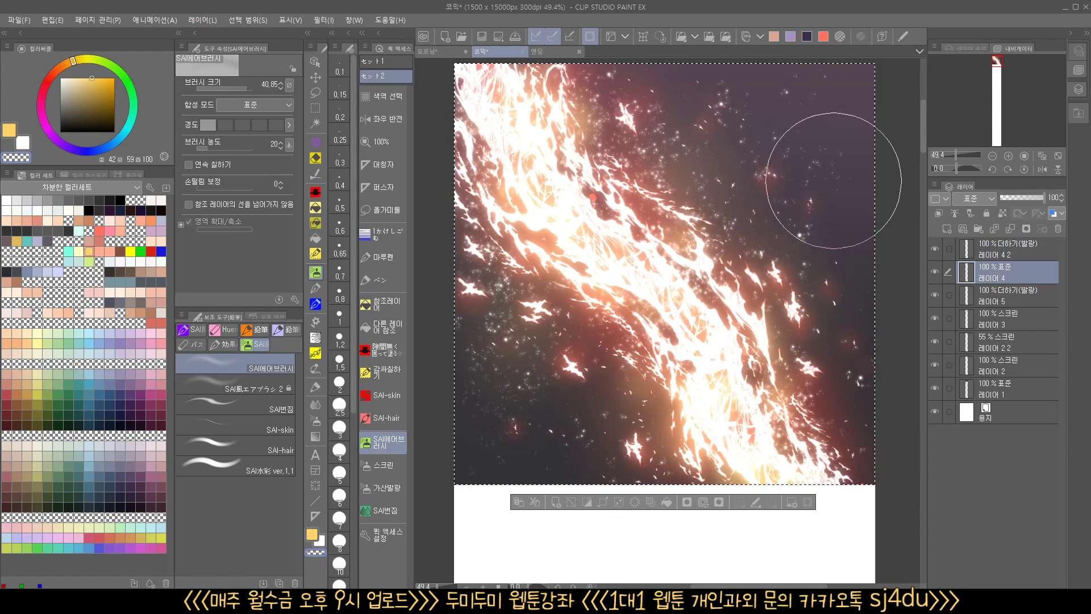
left_click(1018, 253)
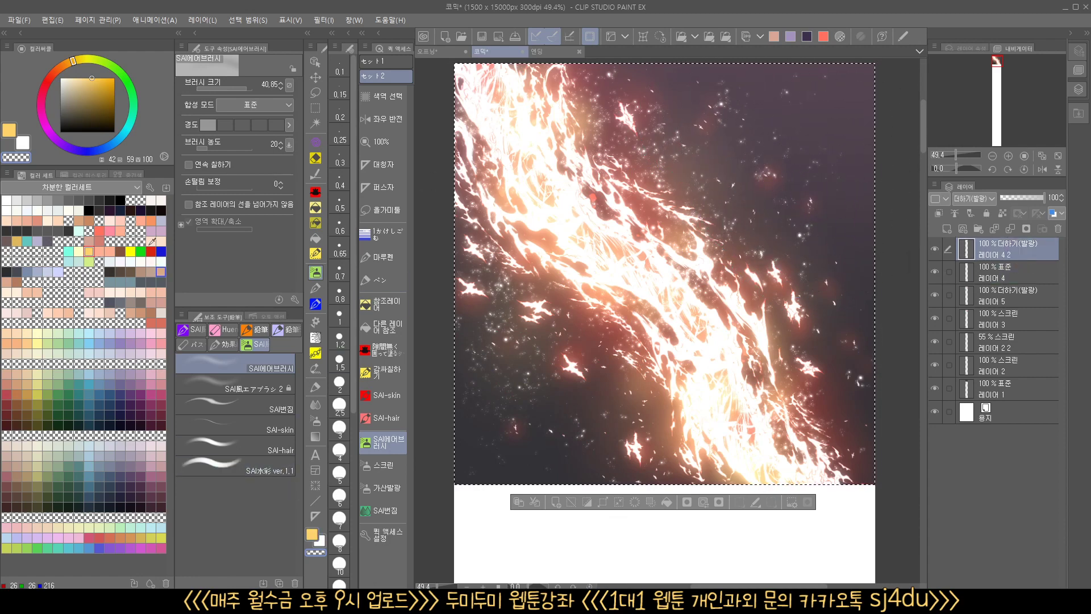
left_click(23, 142)
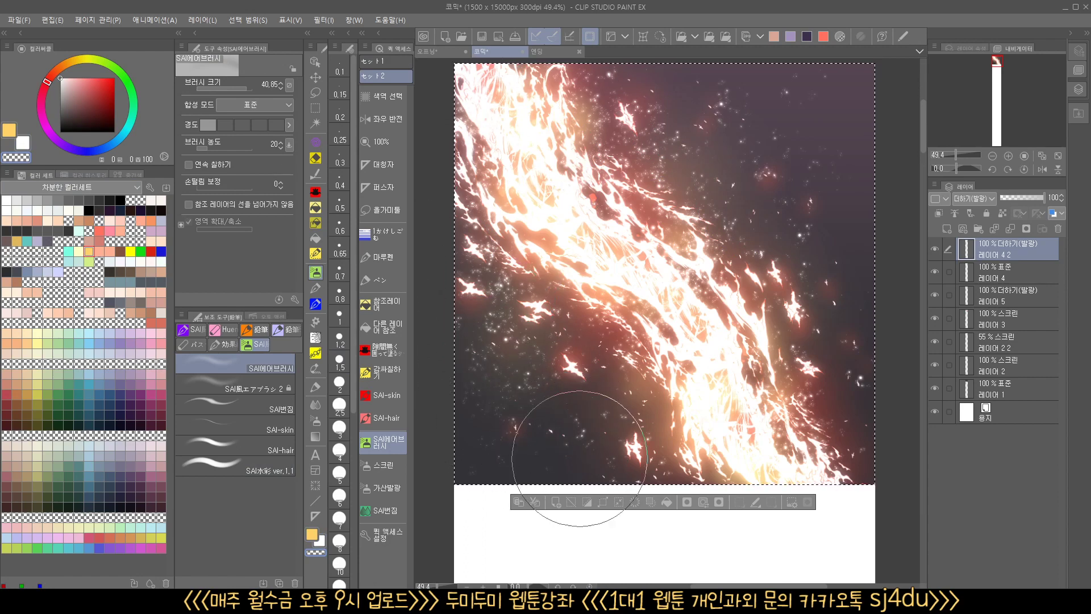
key("bracketleft")
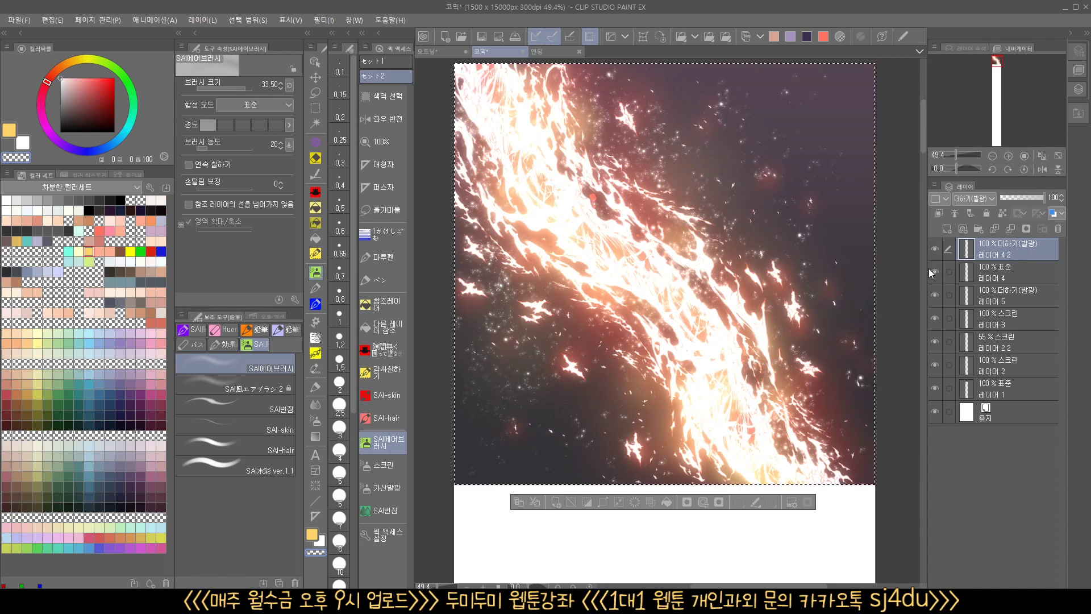
- Add a raster layer above the blurred sparks and set its blending mode to 더하기(발광)
left_click(947, 230)
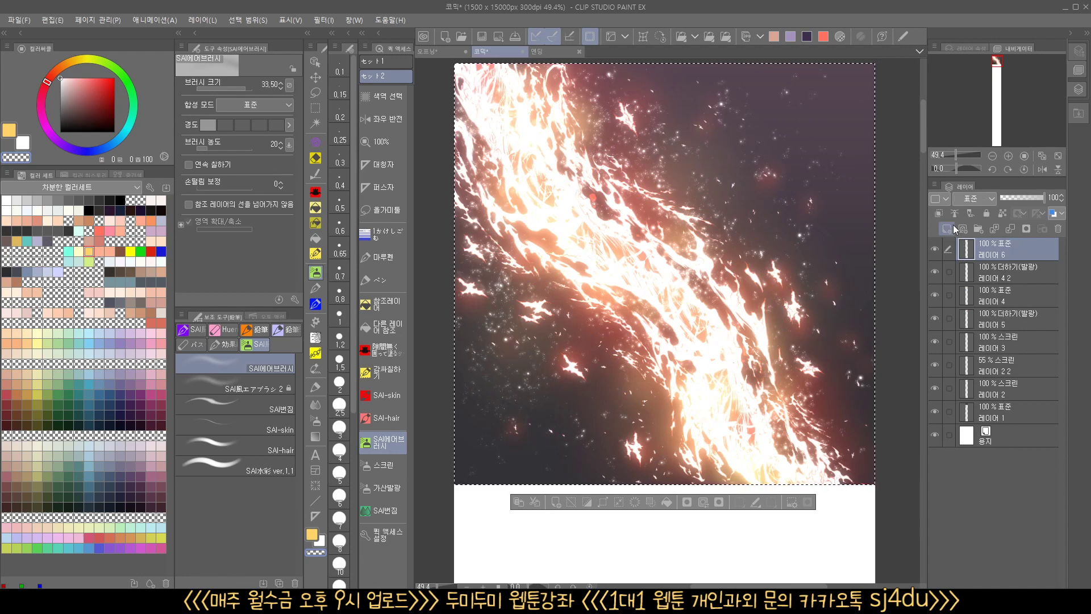
left_click(972, 198)
left_click(981, 325)
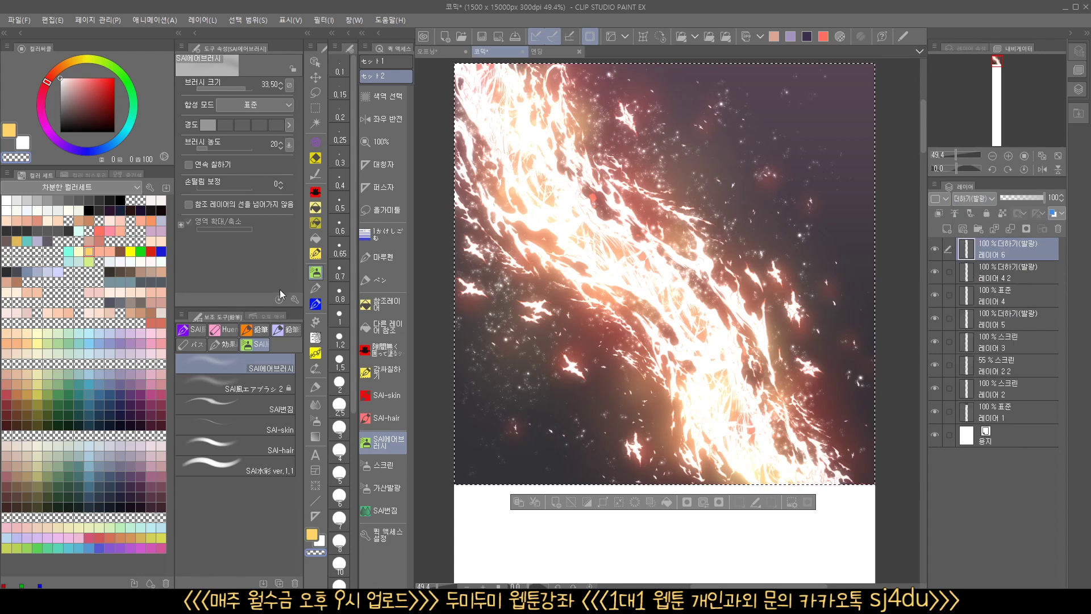
- Try painting yellow star sparkles over the flame on 레이어 6 with the キラメキブラシ brush and undo them
left_click(318, 354)
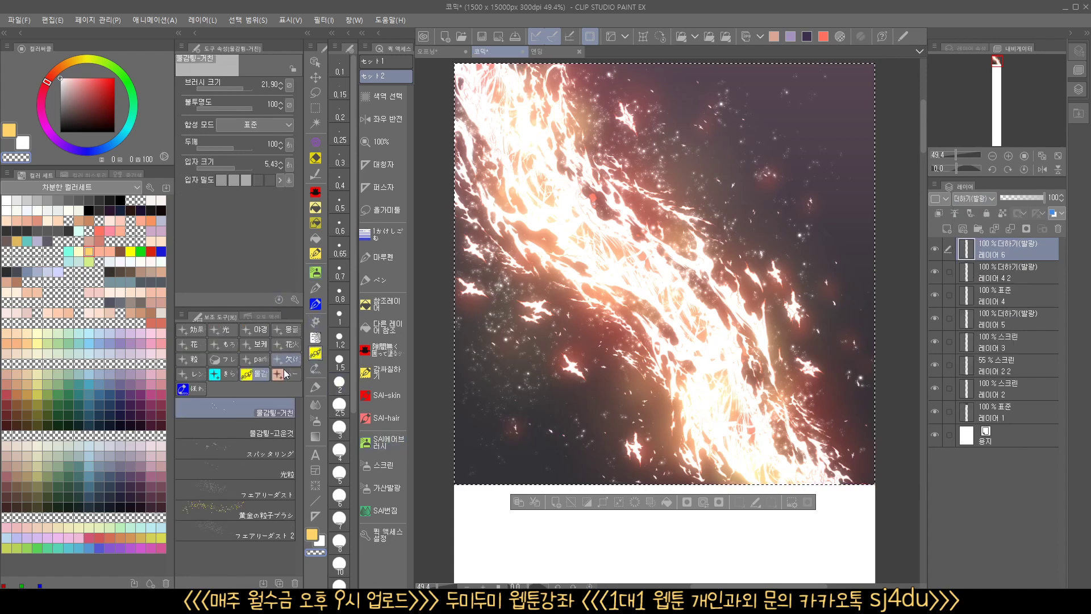
left_click(260, 360)
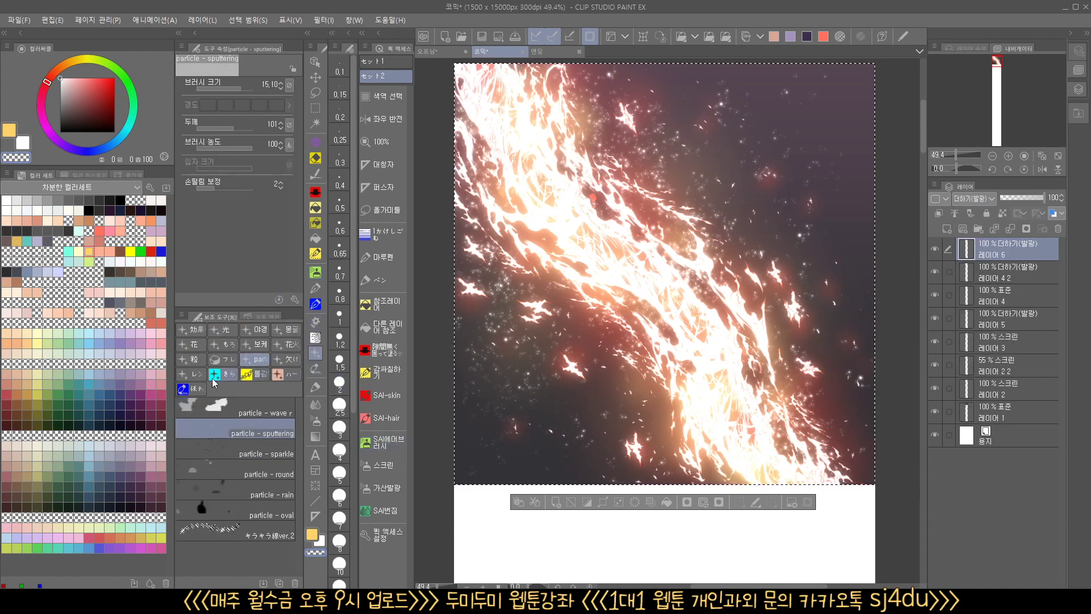
left_click(193, 375)
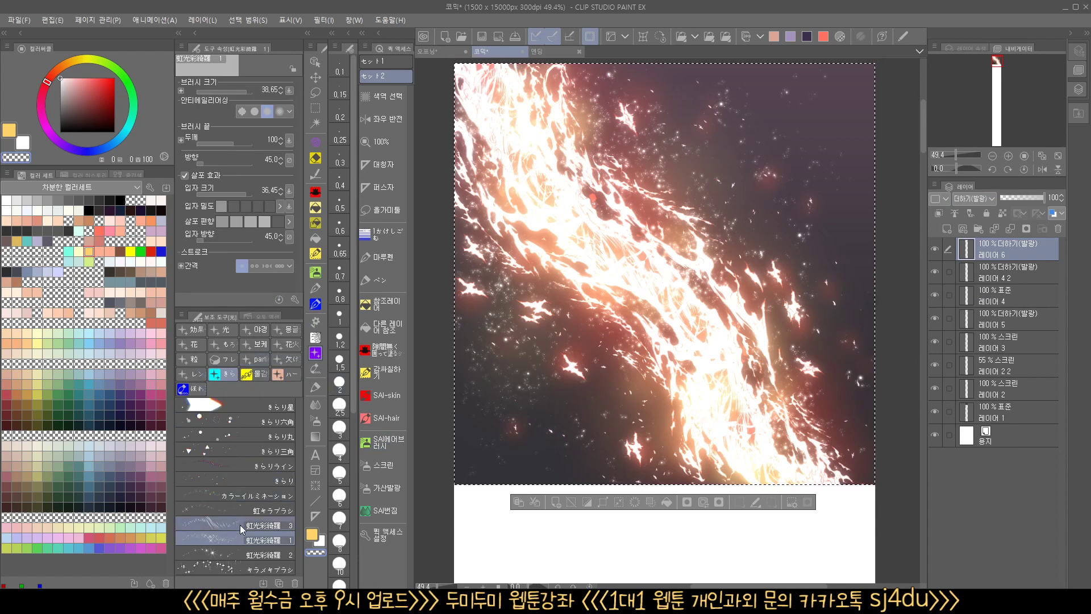
left_click(250, 568)
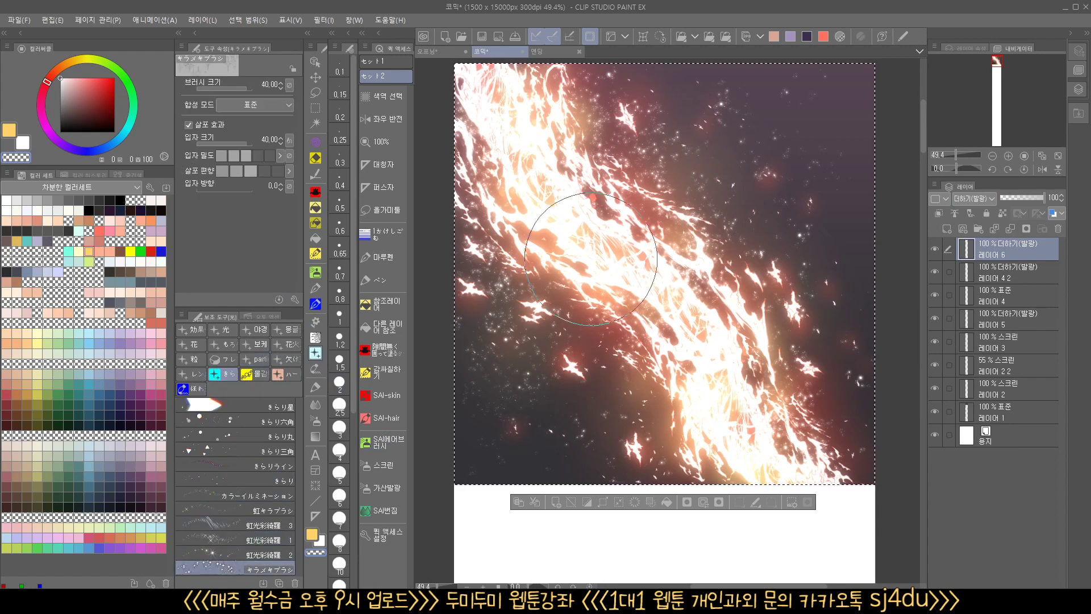
key("x")
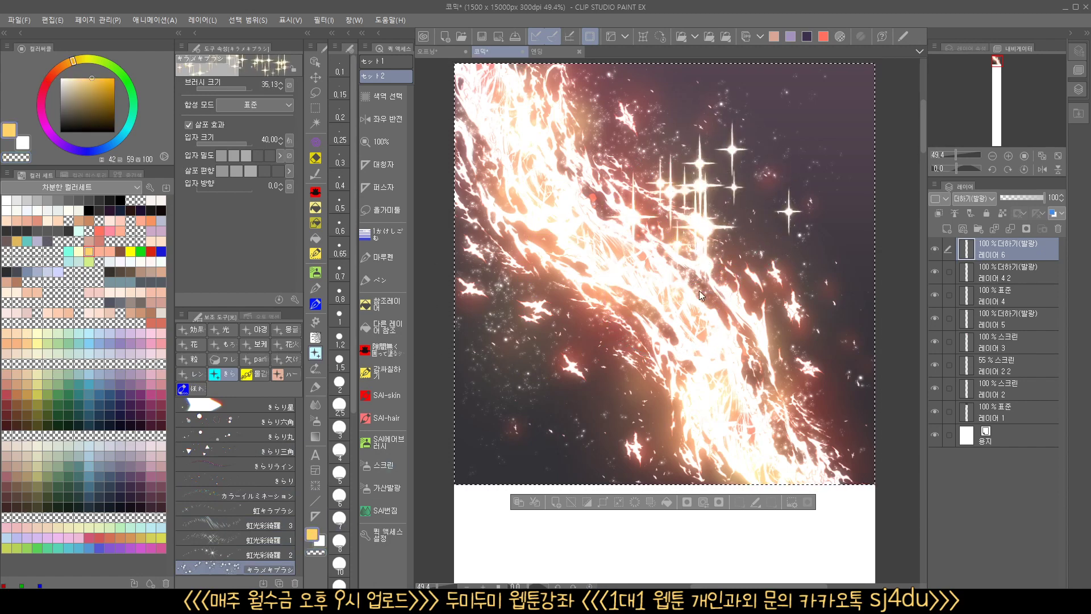
key("ctrl+z")
- Scatter small yellow star sparkles around the flame on 레이어 6 with the 虹光彩綺羅 2 brush at particle size 18.42
left_click(273, 554)
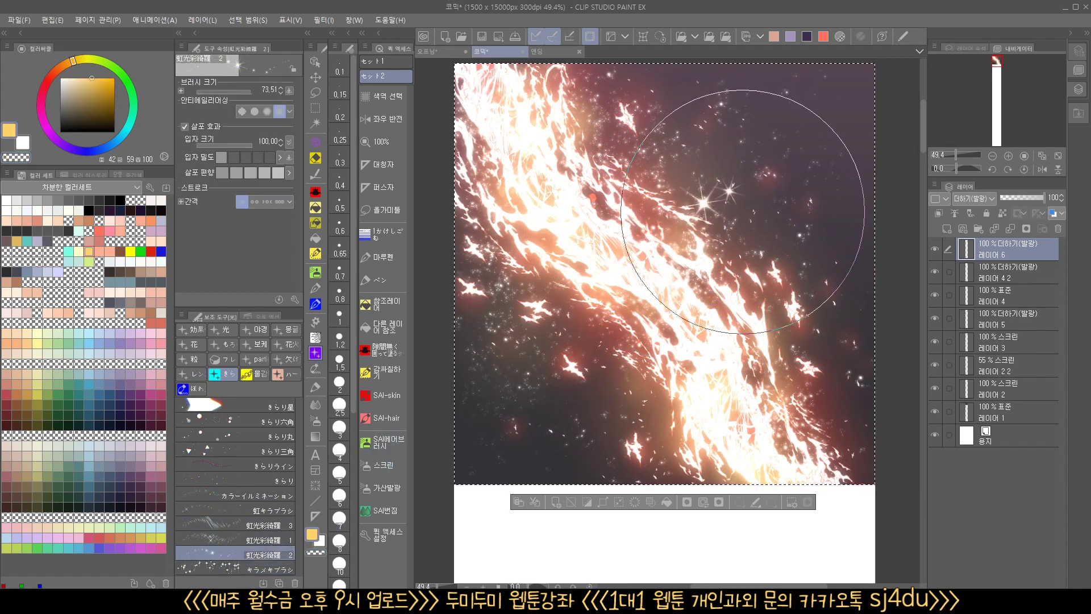
left_click_drag(722, 268, 701, 285)
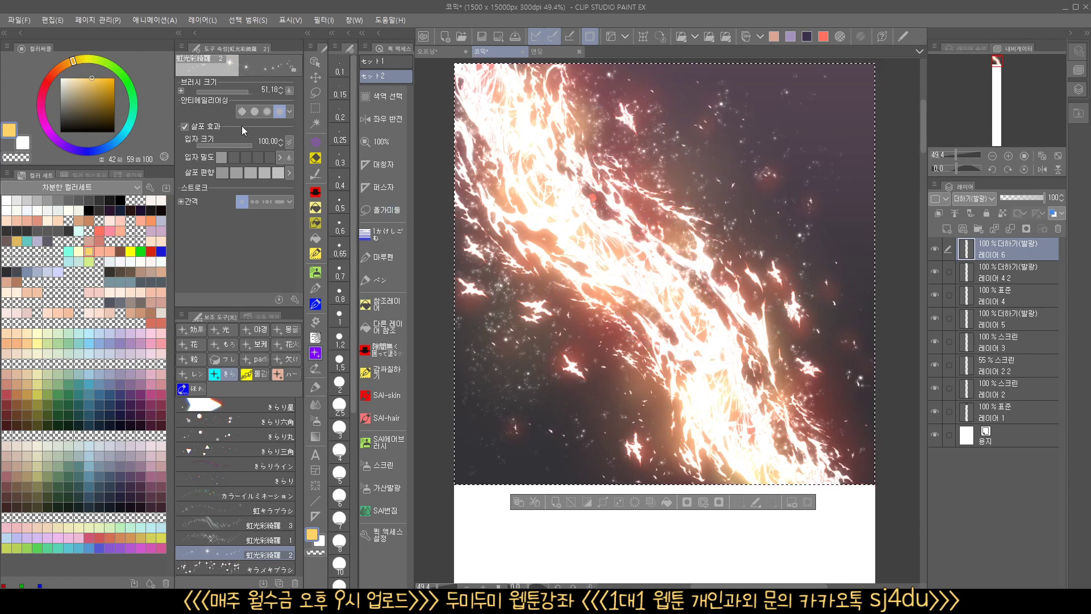
left_click_drag(242, 144, 245, 142)
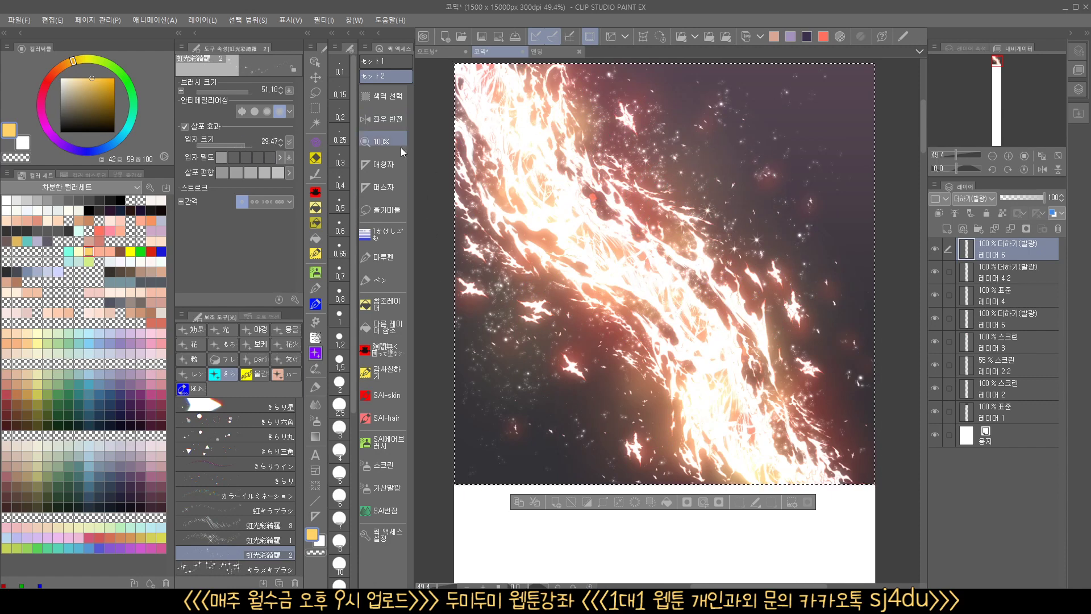
left_click(695, 192)
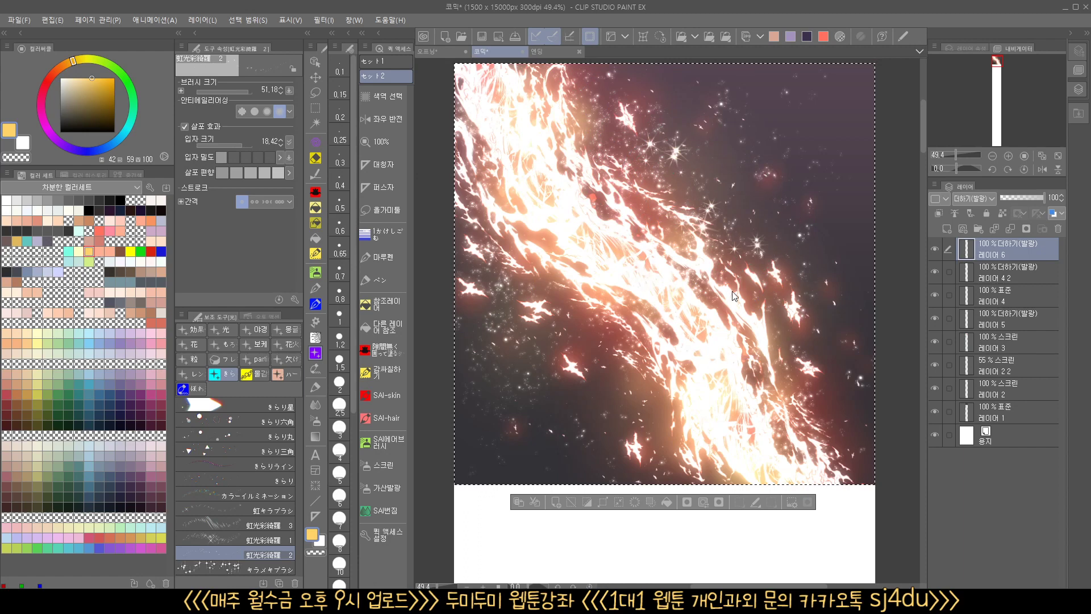
left_click_drag(734, 296, 709, 313)
mouse_move(475, 231)
left_mouse_down()
mouse_move(516, 259)
mouse_move(593, 294)
left_mouse_up()
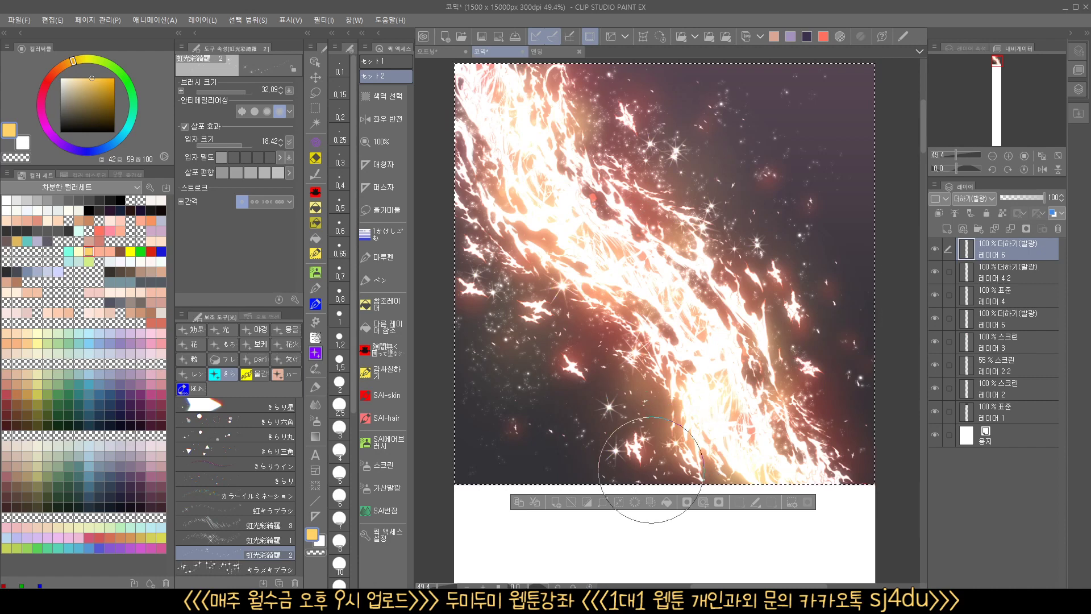
- Raise the sparkle brush's particle size to 62.51 and stamp large star flares along the flame's lower part
left_click(249, 145)
left_click(849, 429)
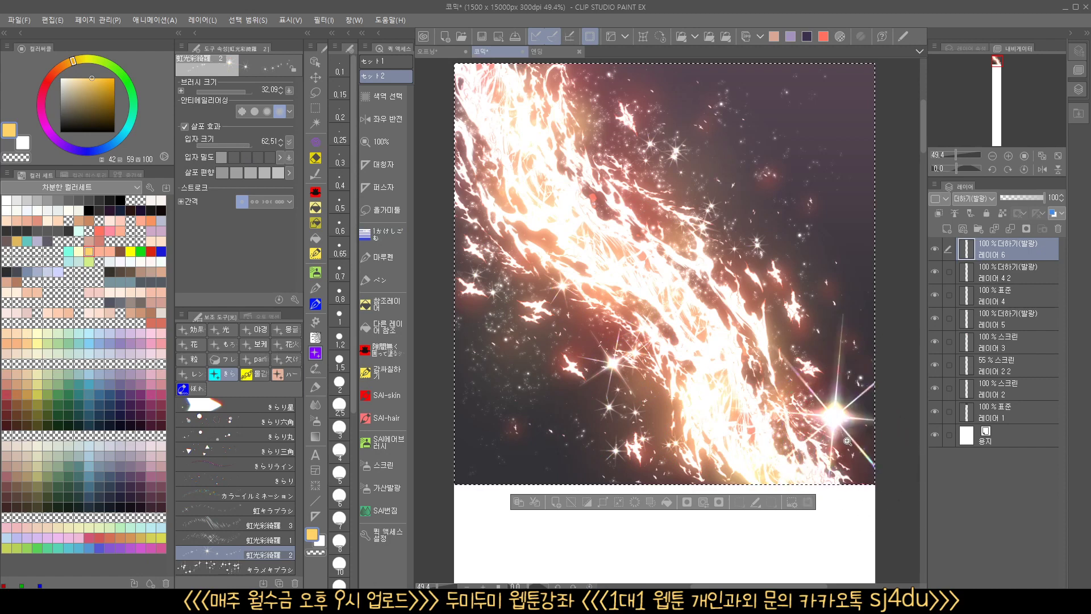
scroll(856, 435, "down", 1)
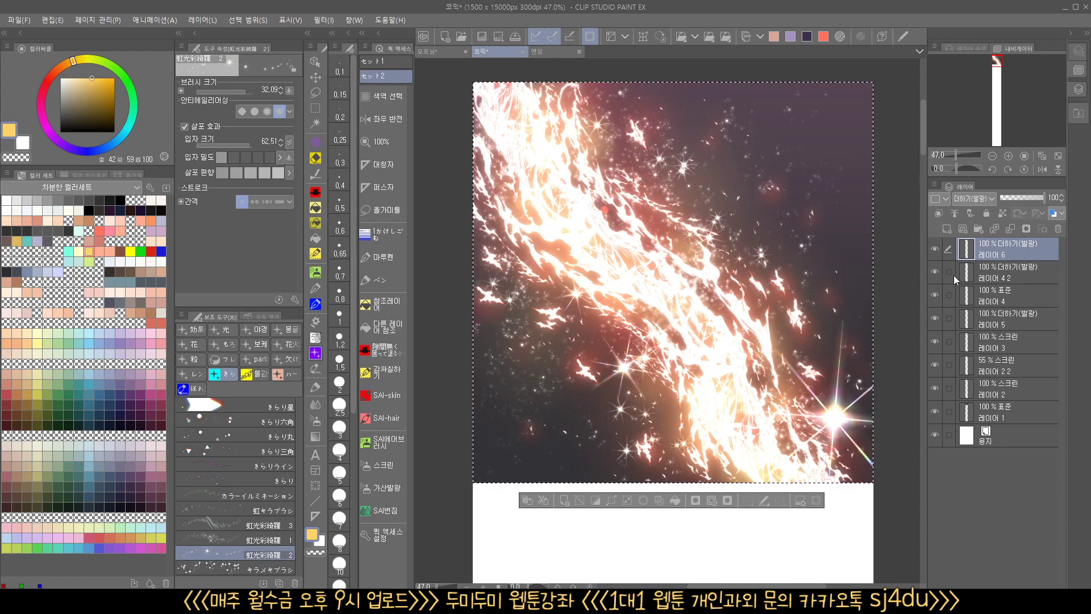
scroll(662, 387, "up", 3)
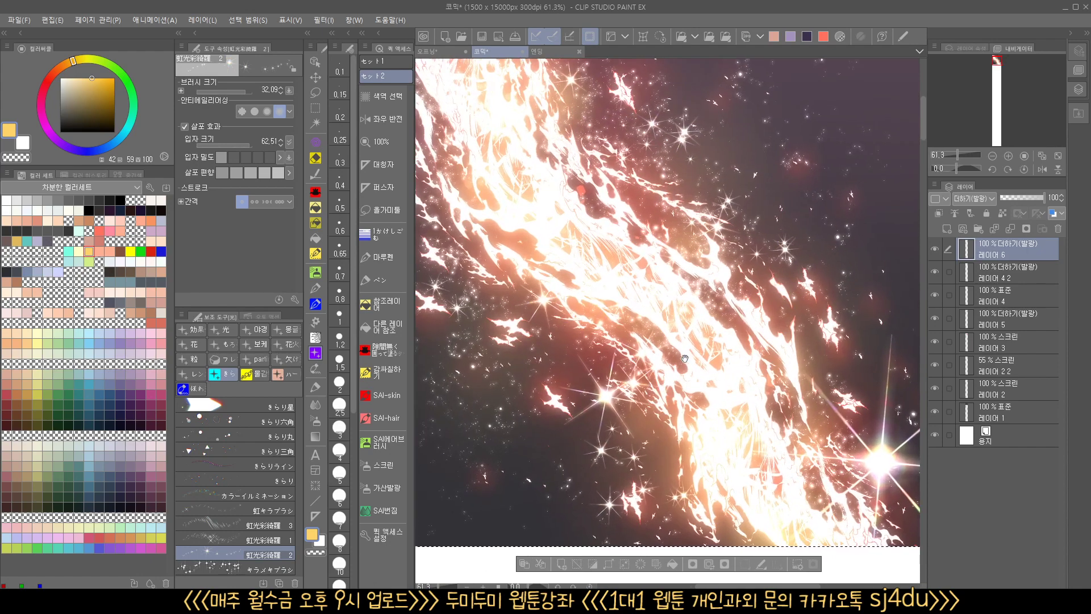
scroll(663, 387, "down", 2)
left_click_drag(667, 374, 667, 372)
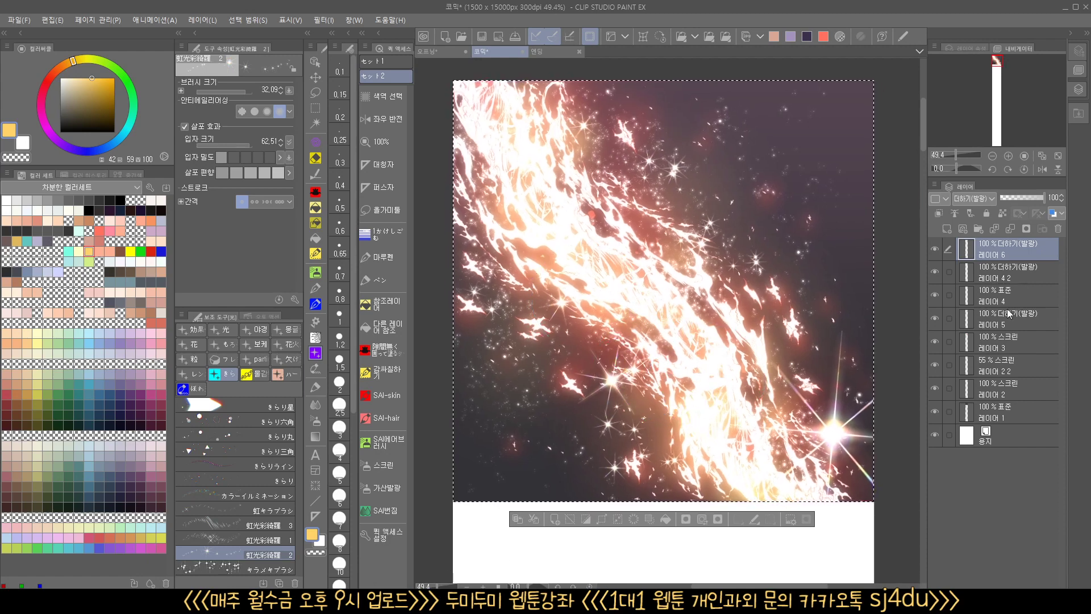
- Hide and show 레이어 5, 레이어 3 and 레이어 2 2 in turn to examine each layer's effect on the flame
left_click(1021, 329)
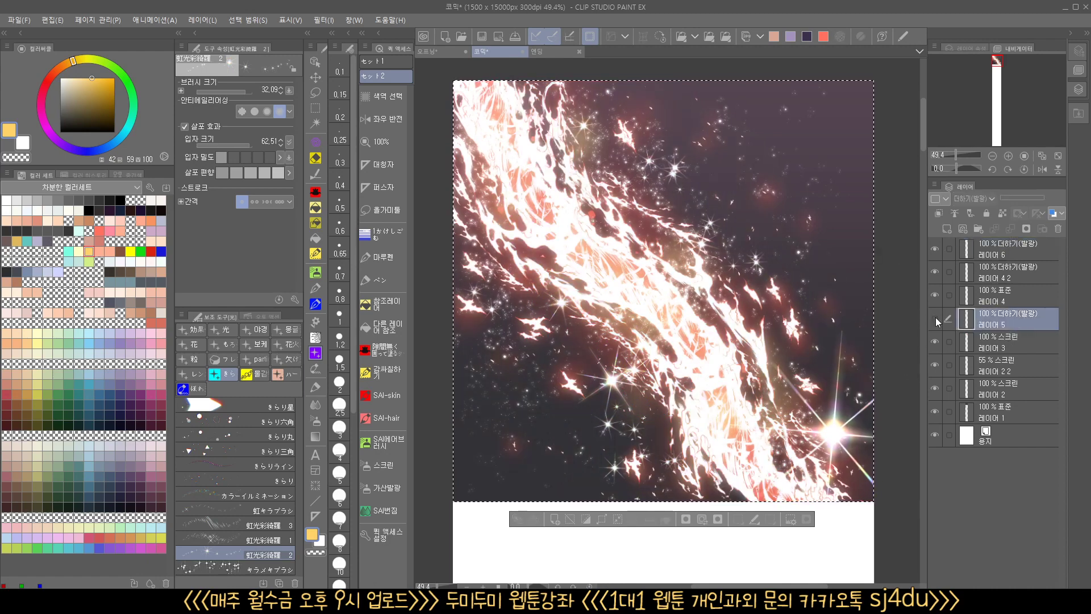
left_click(969, 346)
left_click(935, 341)
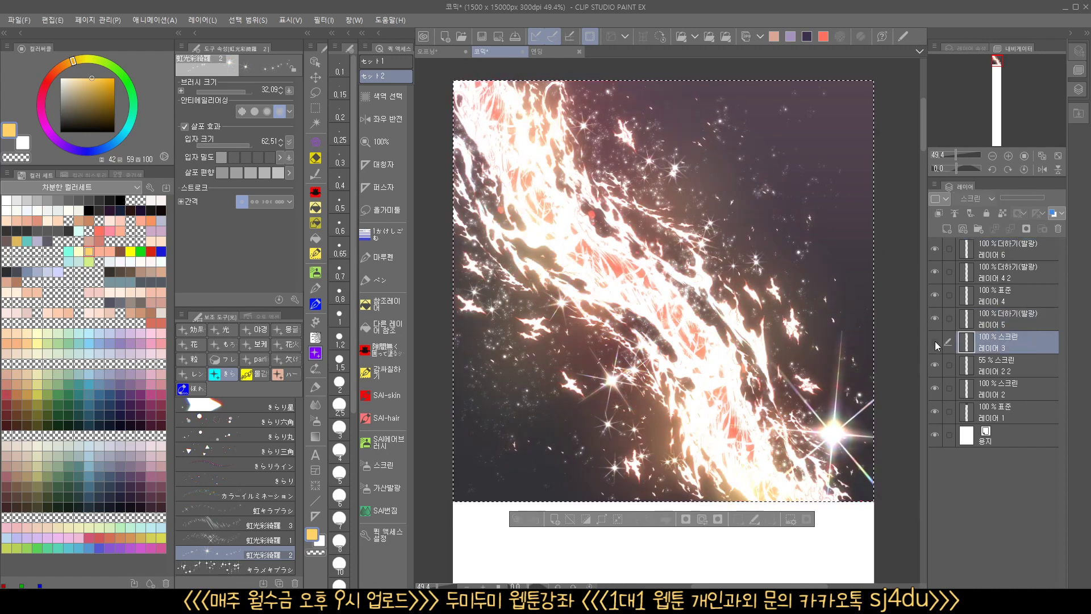
left_click(935, 342)
left_click(937, 358)
left_click(937, 358)
- Paint extra pale yellow flame wisps along the flame's edges on 레이어 2 2 with the 炎リボン brush at size 11.23
left_click(969, 367)
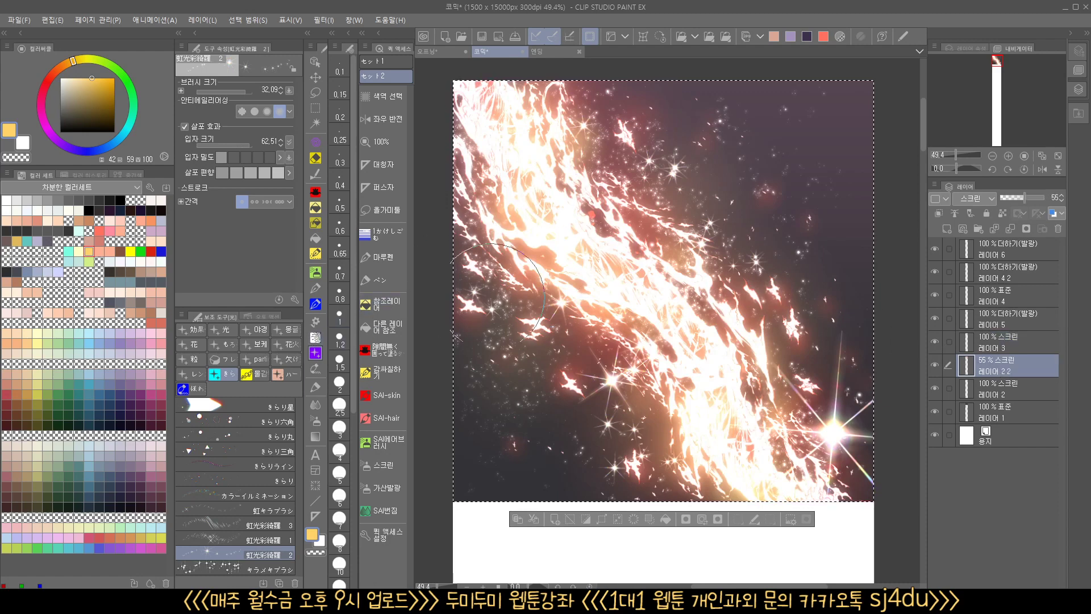
left_click(317, 457)
left_click(316, 421)
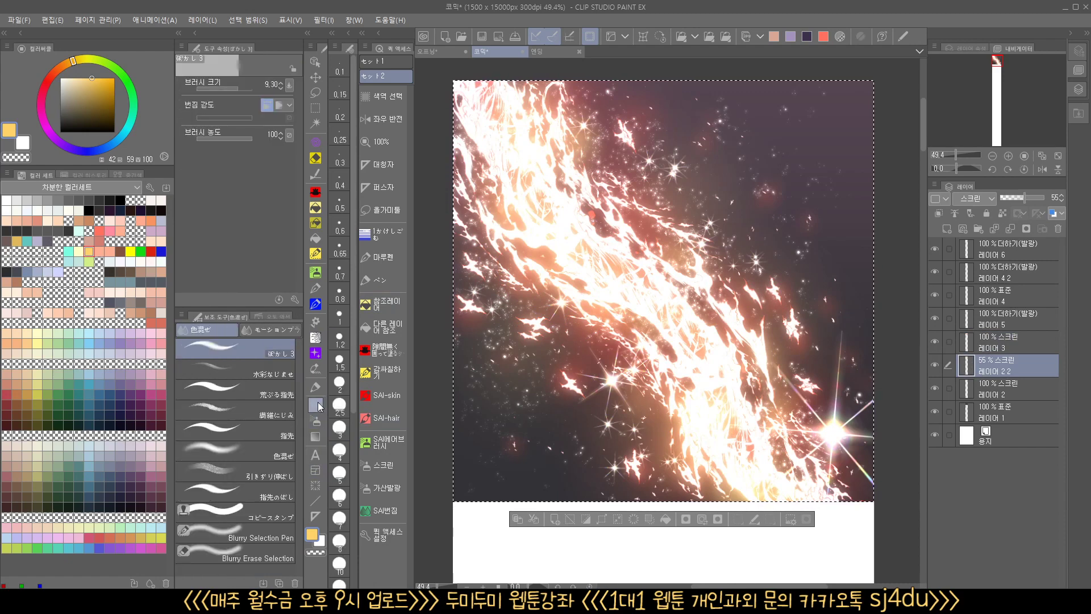
left_click(317, 359)
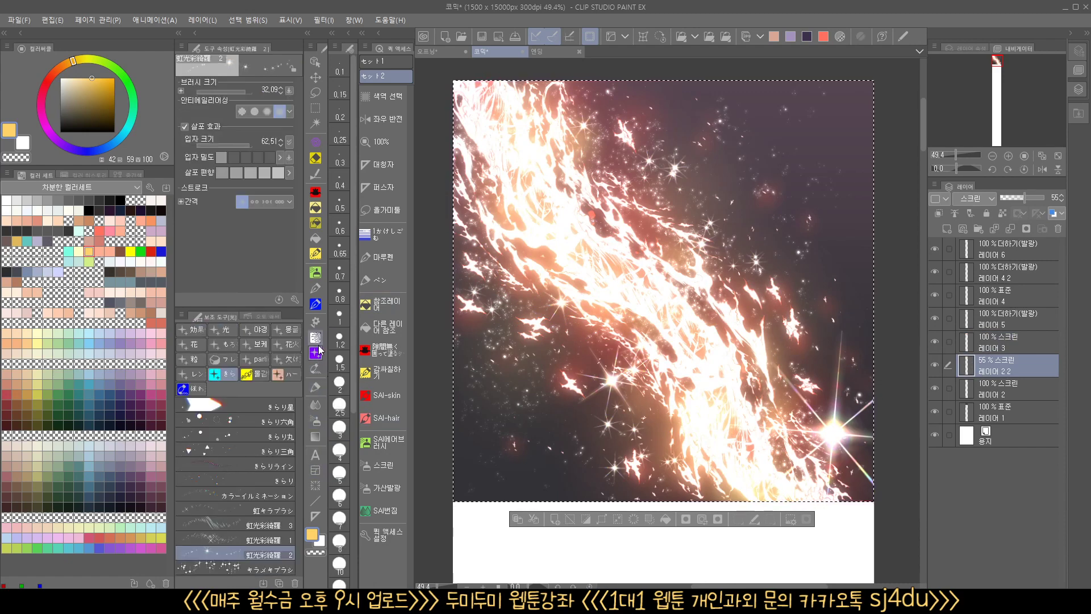
left_click(316, 386)
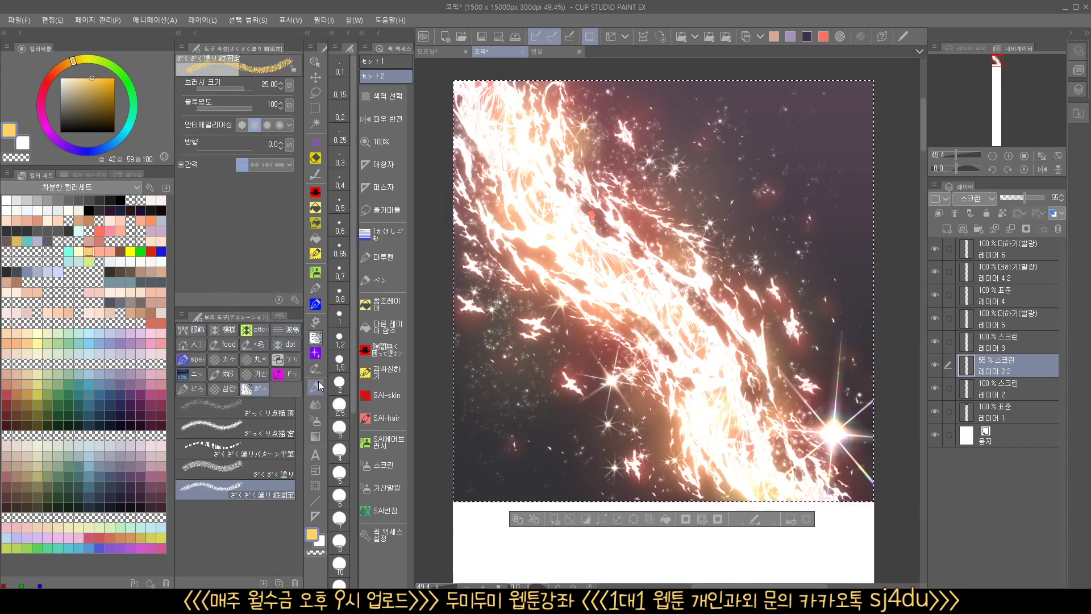
left_click(315, 369)
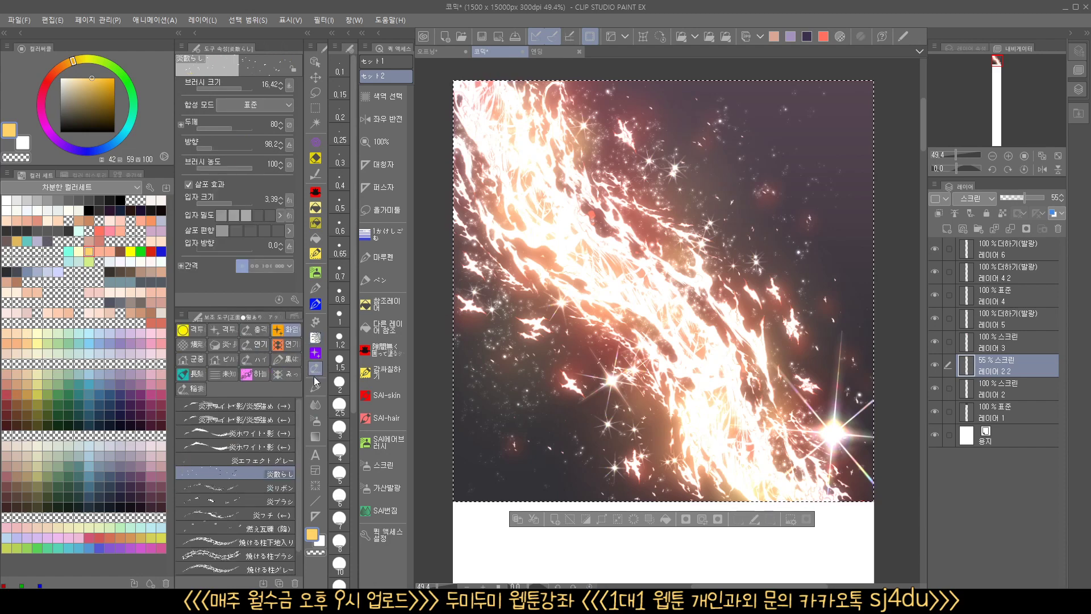
left_click(286, 489)
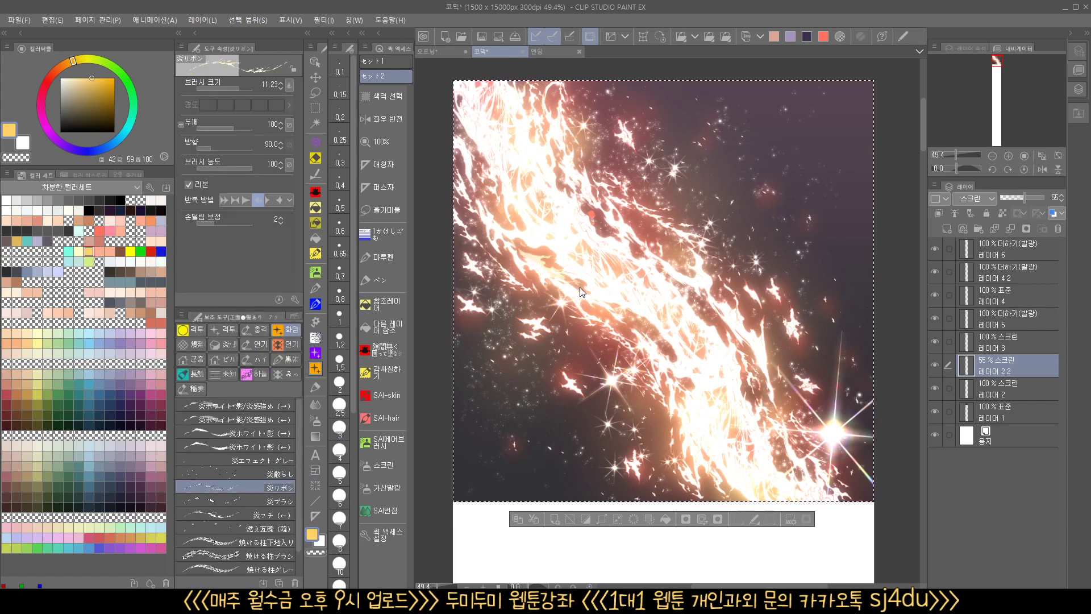
left_click(78, 251)
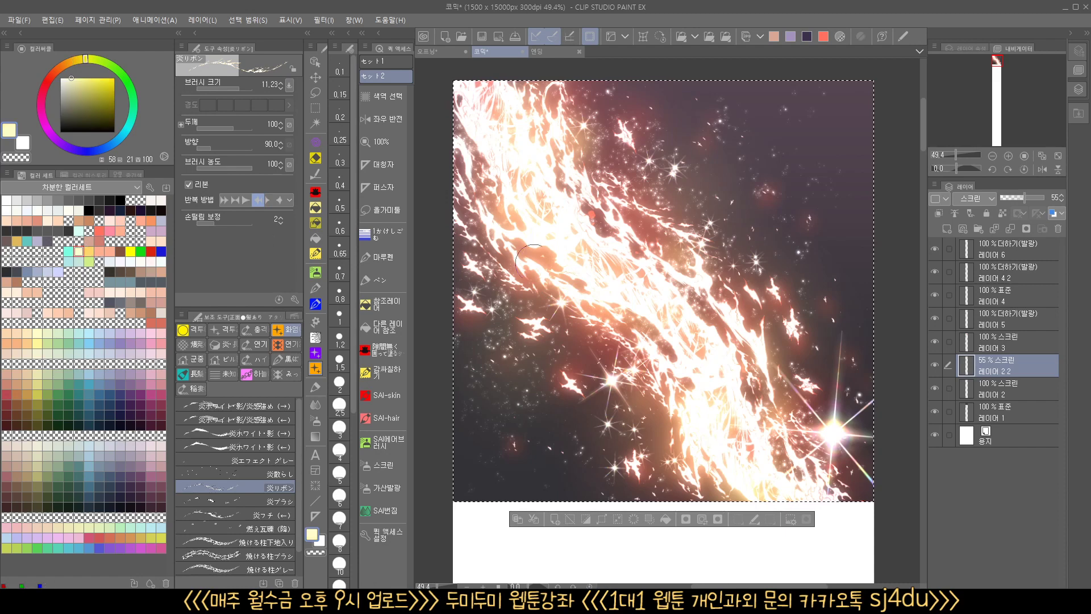
left_click_drag(580, 284, 511, 238)
- Airbrush red glow around the large, middle and upper stars on 레이어 3 with the SAI airbrush, reducing its size from 26.48 to 10.32
left_click(151, 251)
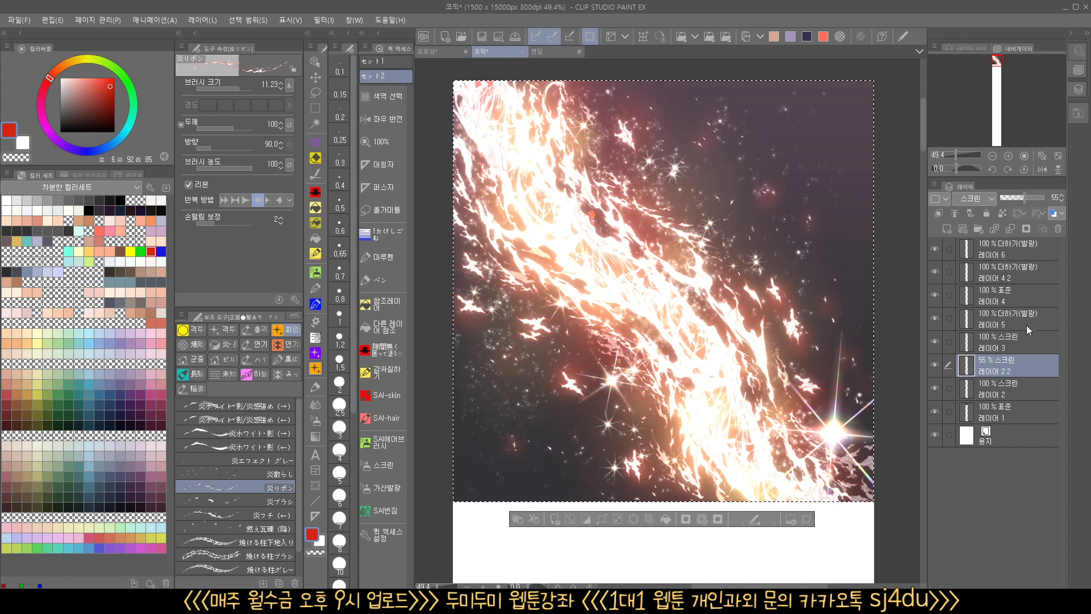
left_click(1018, 342)
left_click(384, 442)
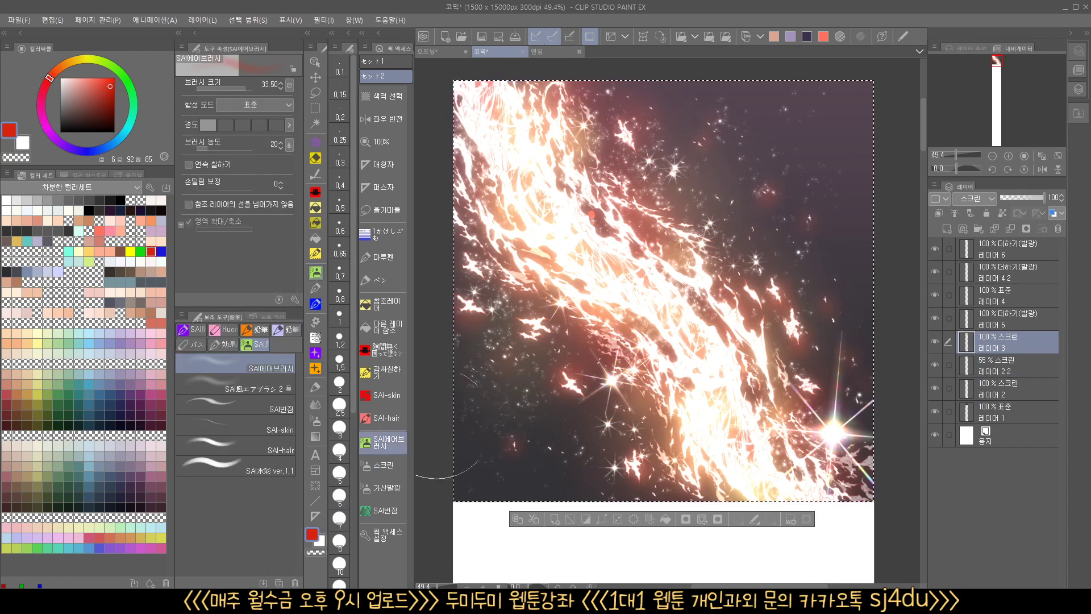
left_click_drag(849, 436, 837, 469)
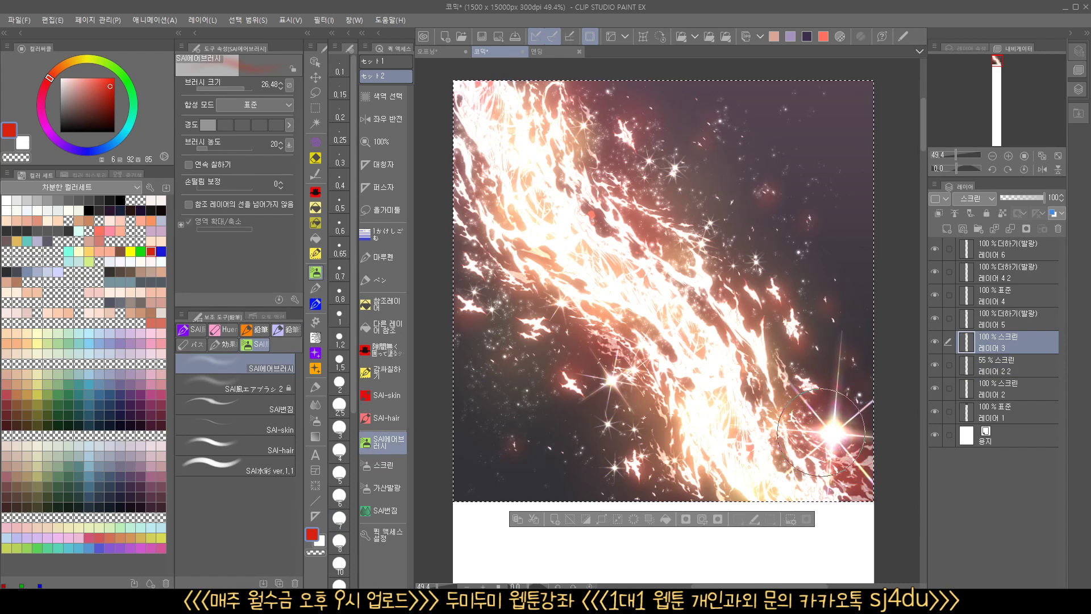
left_click_drag(631, 392, 616, 373)
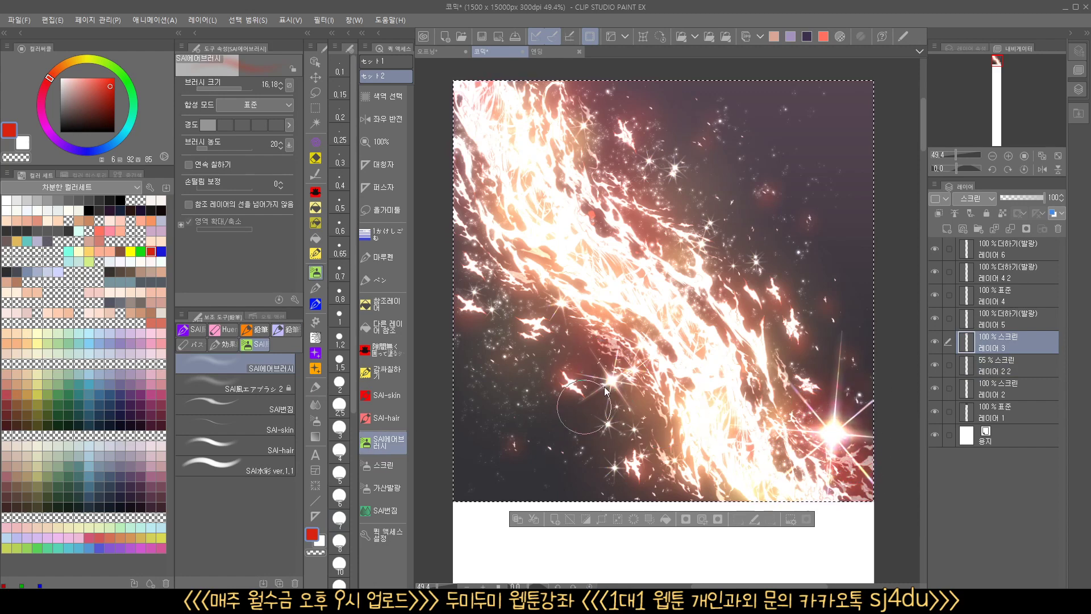
left_click_drag(676, 196, 669, 244)
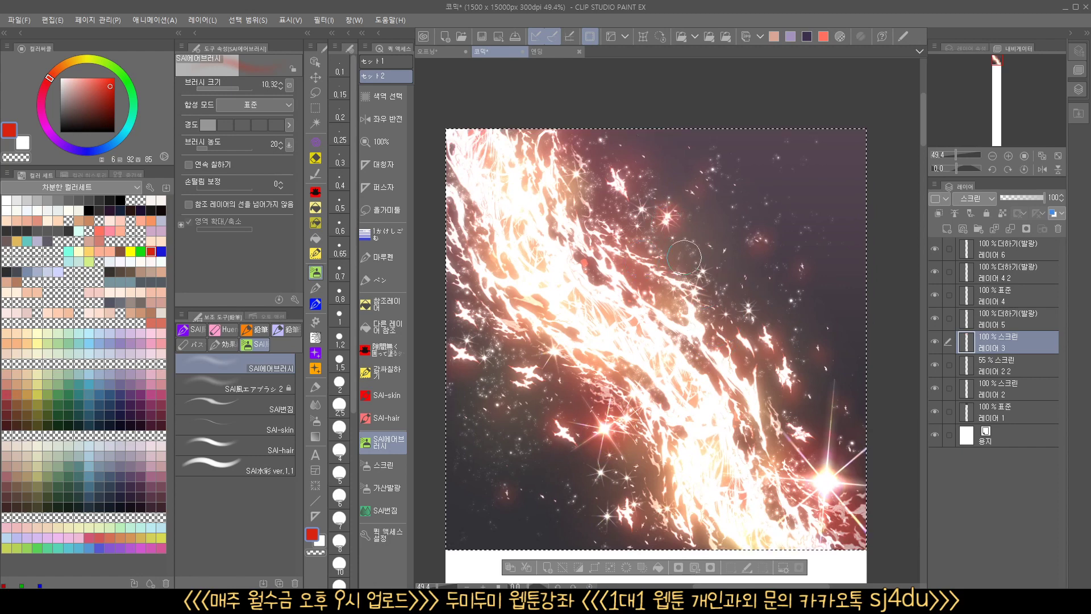
- Add red airbrush glow to the small lower stars at size 7.11 and around the large corner star at size 14.66
scroll(682, 267, "down", 3)
left_click(668, 375)
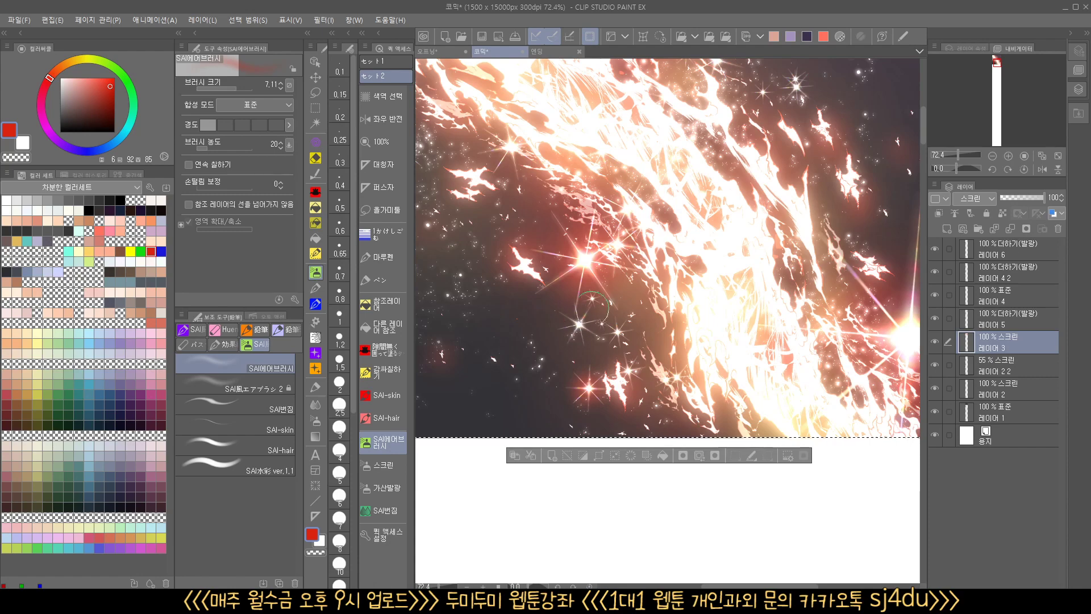
scroll(686, 329, "down", 2)
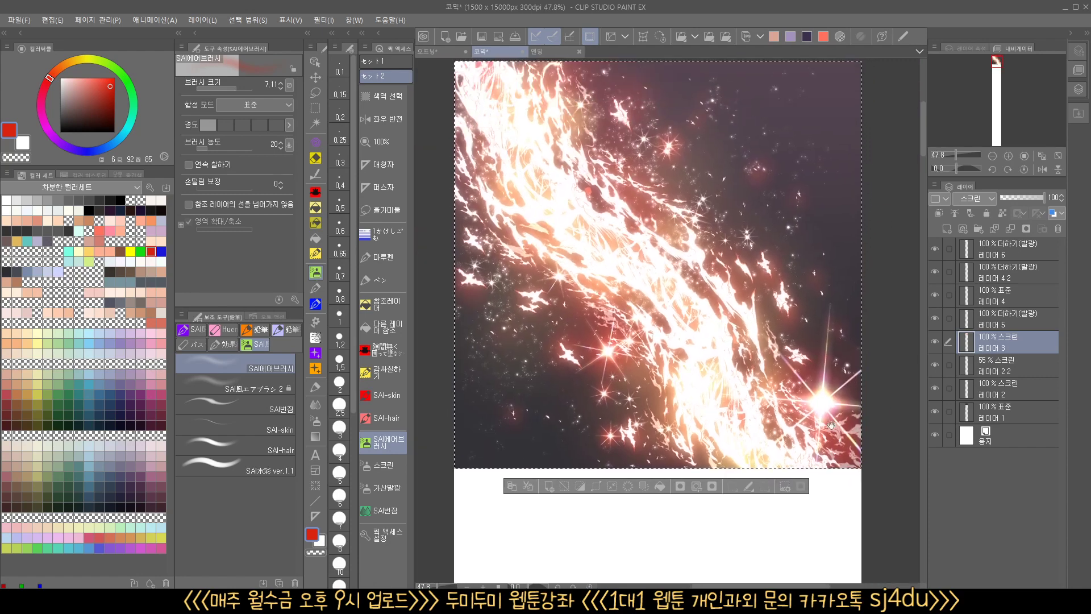
left_click_drag(813, 419, 827, 382)
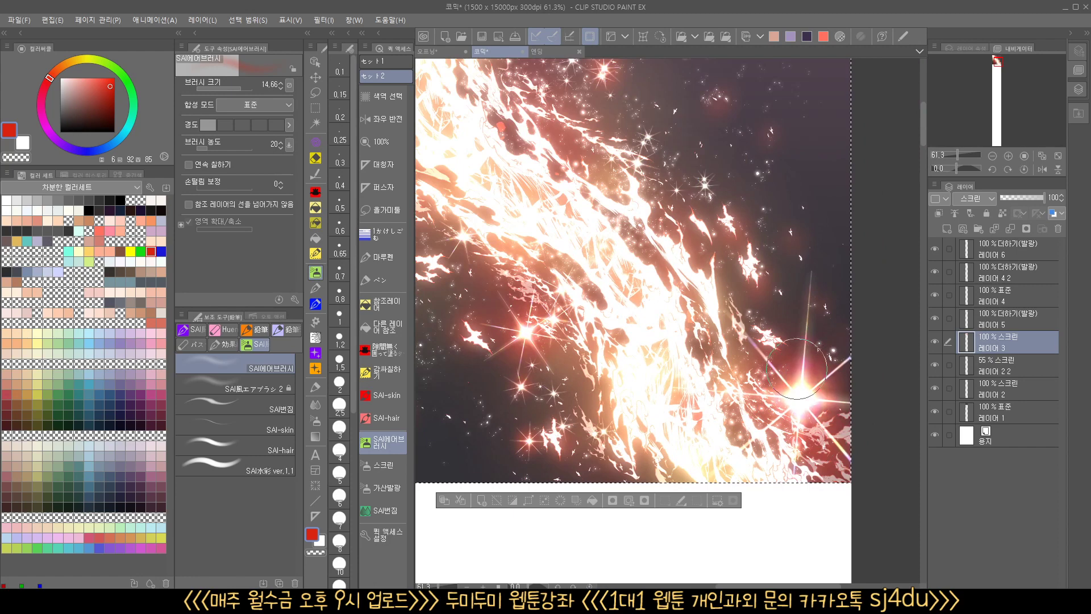
scroll(794, 436, "down", 3)
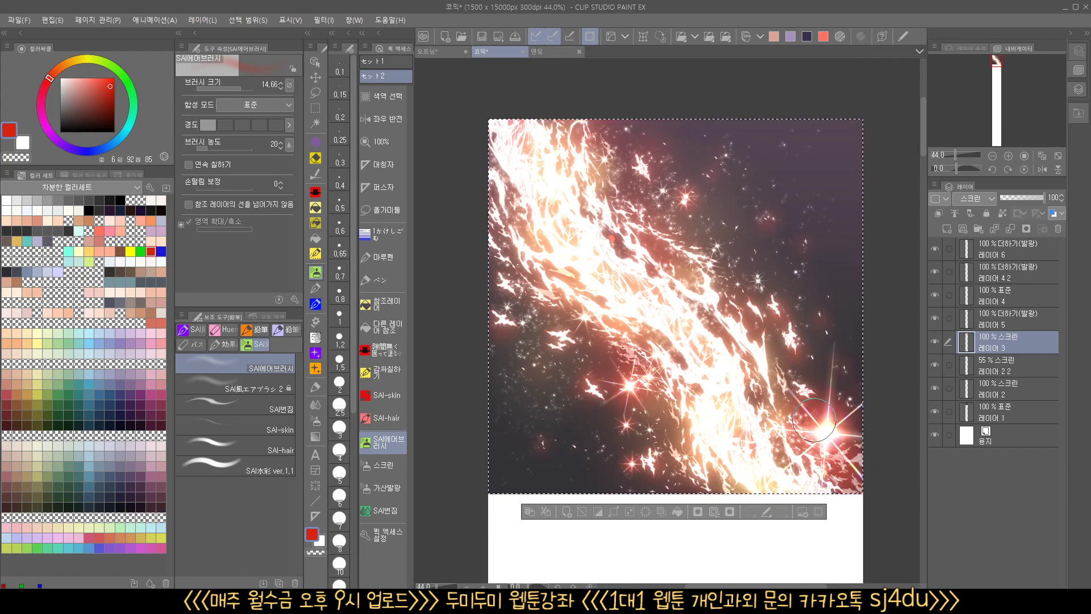
- Add red glow at size 6.71 to the star near the flame's upper edge and dab yellow over its centre
scroll(637, 166, "up", 5)
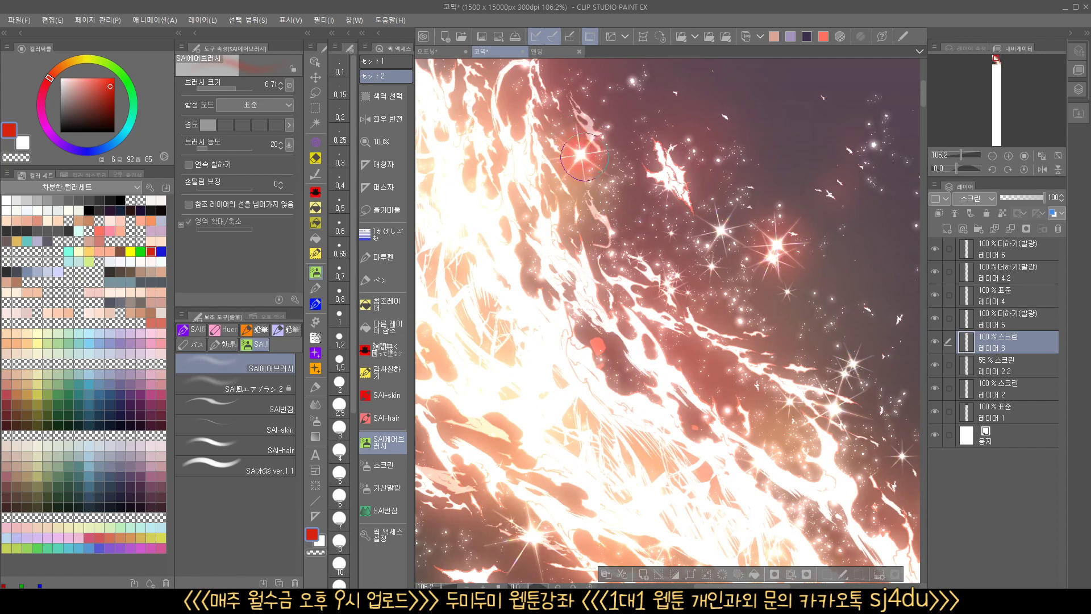
left_click(91, 249)
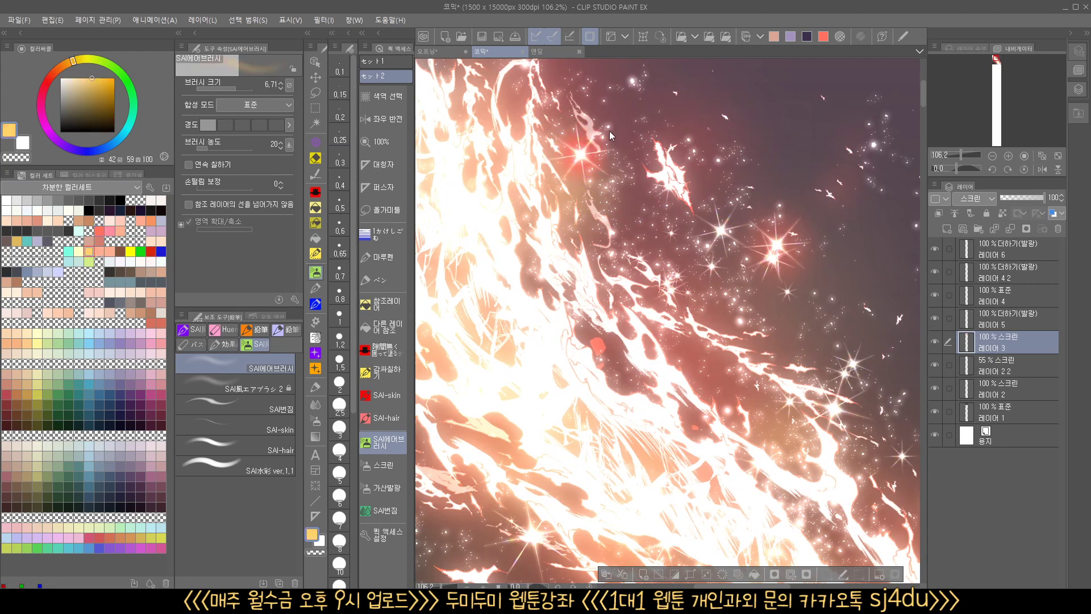
left_click_drag(610, 137, 588, 145)
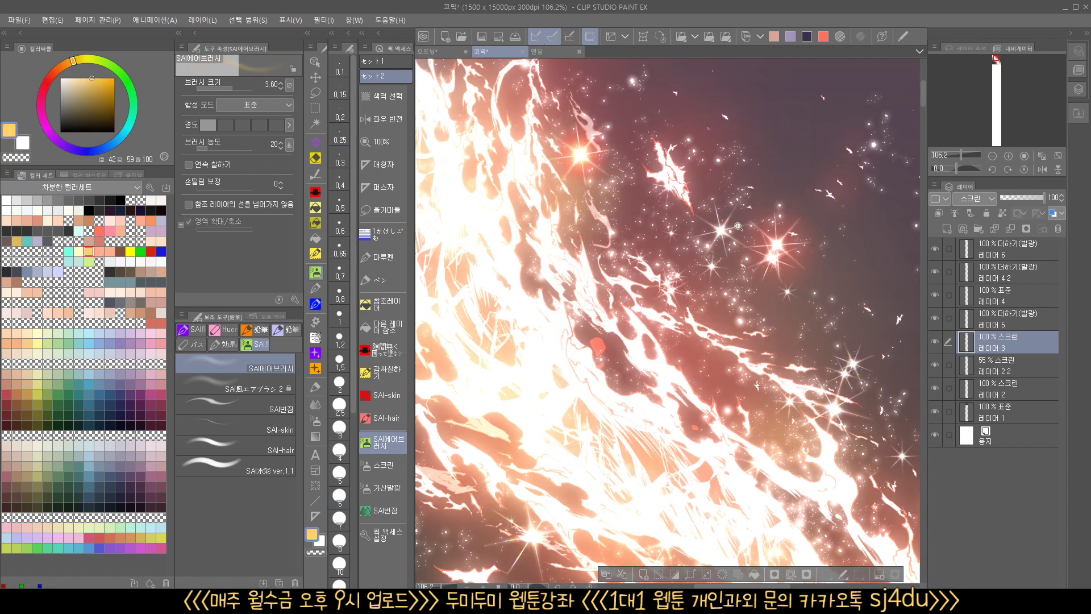
- Set the SAI airbrush size to 11.57 over the large corner star
left_click_drag(757, 308, 730, 313)
mouse_move(750, 353)
left_mouse_down()
mouse_move(733, 228)
mouse_move(773, 239)
mouse_move(733, 156)
left_mouse_up()
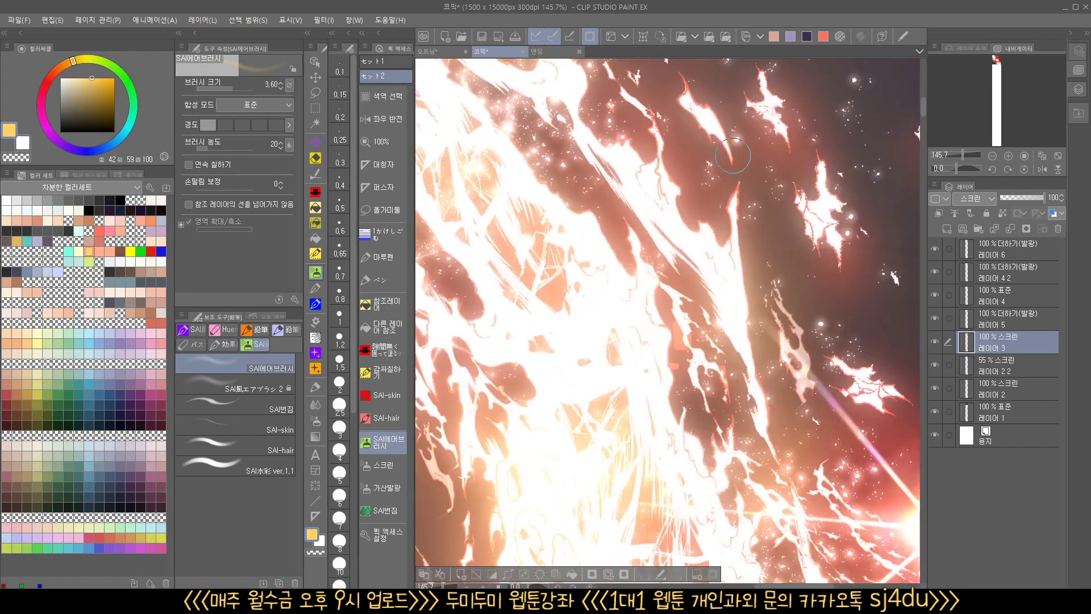
mouse_move(795, 511)
left_mouse_down()
mouse_move(743, 203)
mouse_move(511, 111)
left_mouse_up()
mouse_move(817, 325)
left_mouse_down()
mouse_move(736, 279)
mouse_move(716, 349)
mouse_move(759, 368)
mouse_move(794, 351)
mouse_move(802, 274)
mouse_move(757, 200)
left_mouse_up()
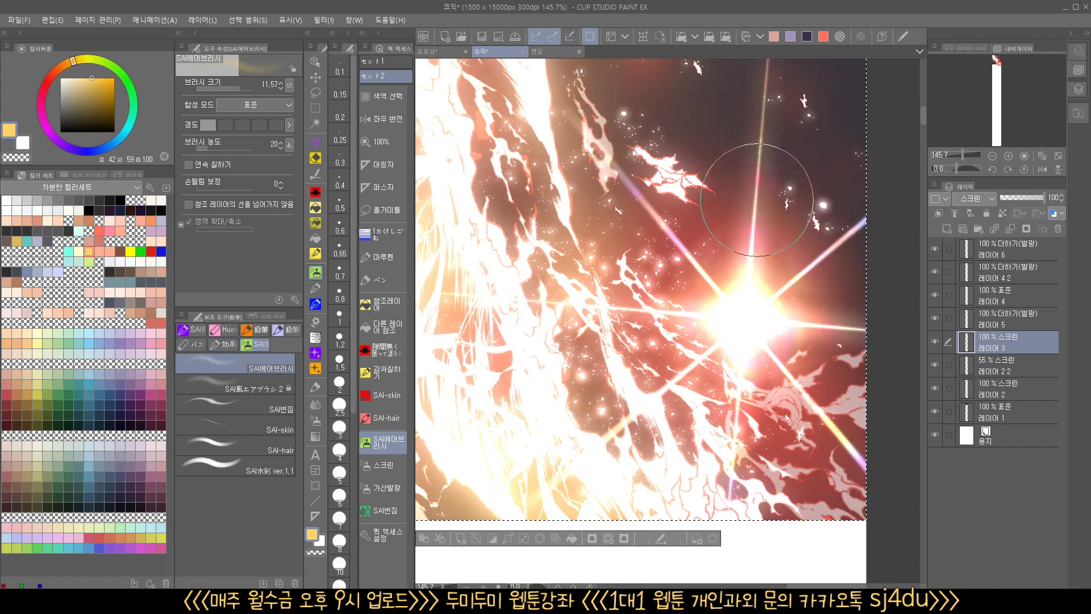
scroll(700, 304, "down", 5)
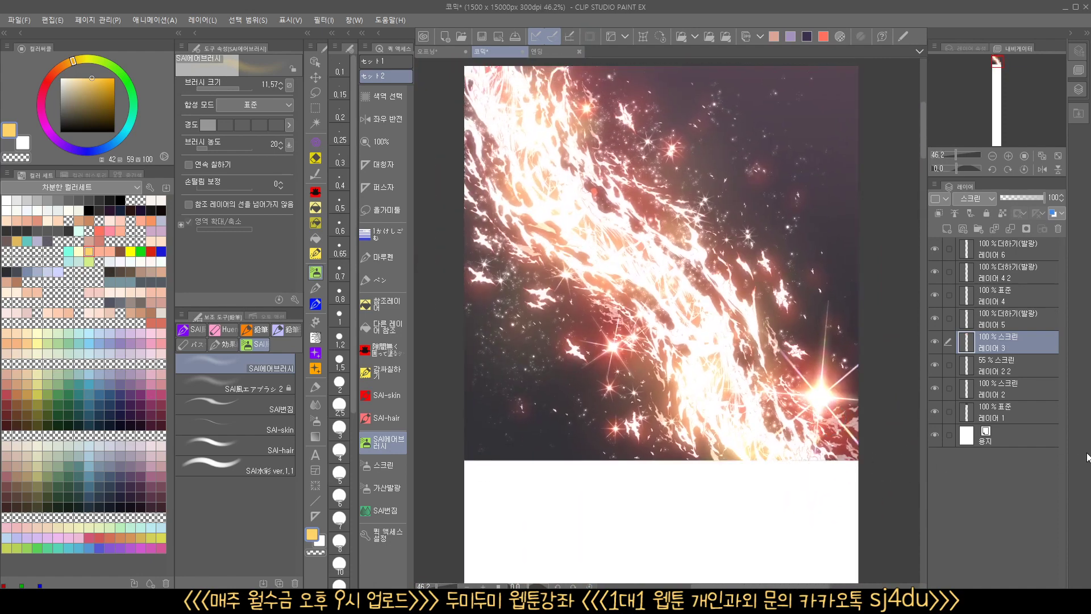
- Create a new layer folder above 레이어 6
left_click(1005, 247)
left_click(978, 229)
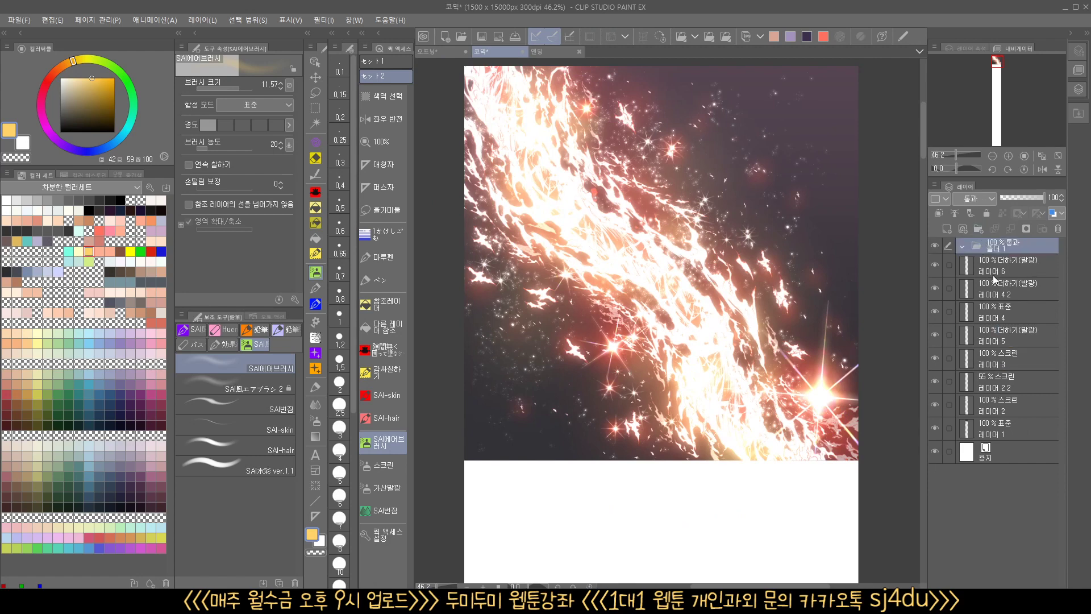
- Go through the layers one by one from 레이어 6 down to 레이어 1 to review the artwork's layer structure
left_click(1005, 271)
left_click(1003, 293)
left_click(1000, 315)
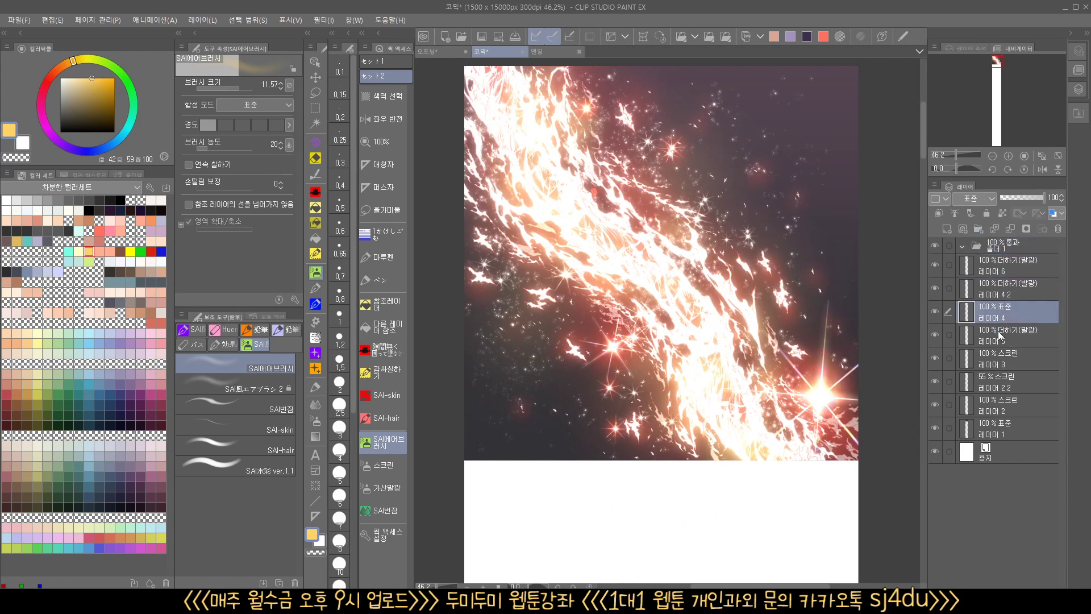
left_click(1002, 338)
left_click(999, 366)
left_click(1003, 387)
left_click(1005, 409)
left_click(1003, 434)
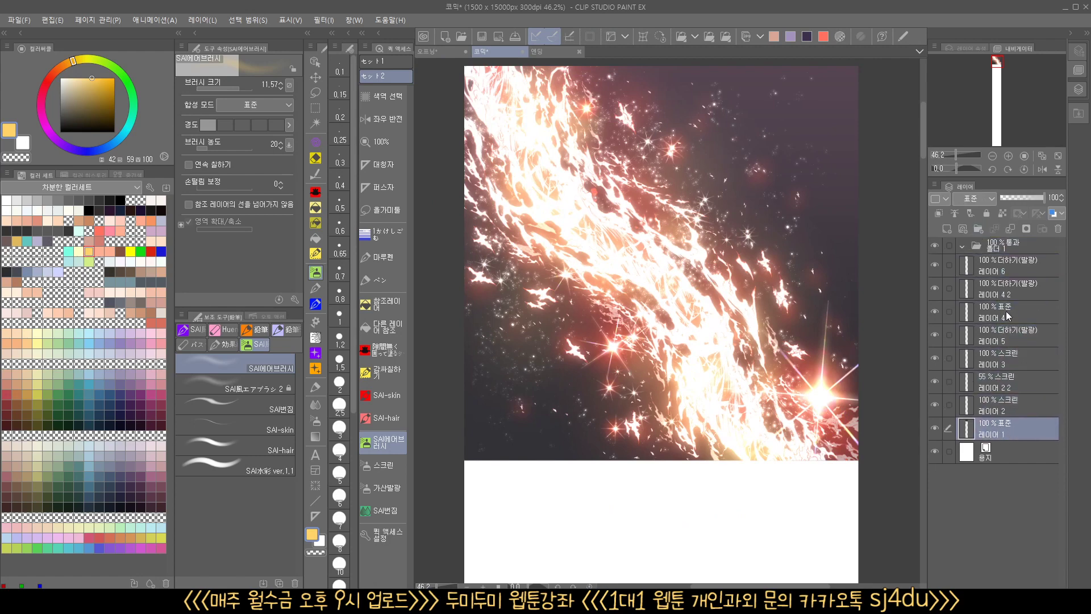
- Move all the layers from 레이어 6 down to 레이어 1 into 폴더 1 and select 레이어 6
left_click(1014, 265)
left_click(1018, 426, "shift")
left_click_drag(1014, 279, 1013, 245)
left_click(1001, 268)
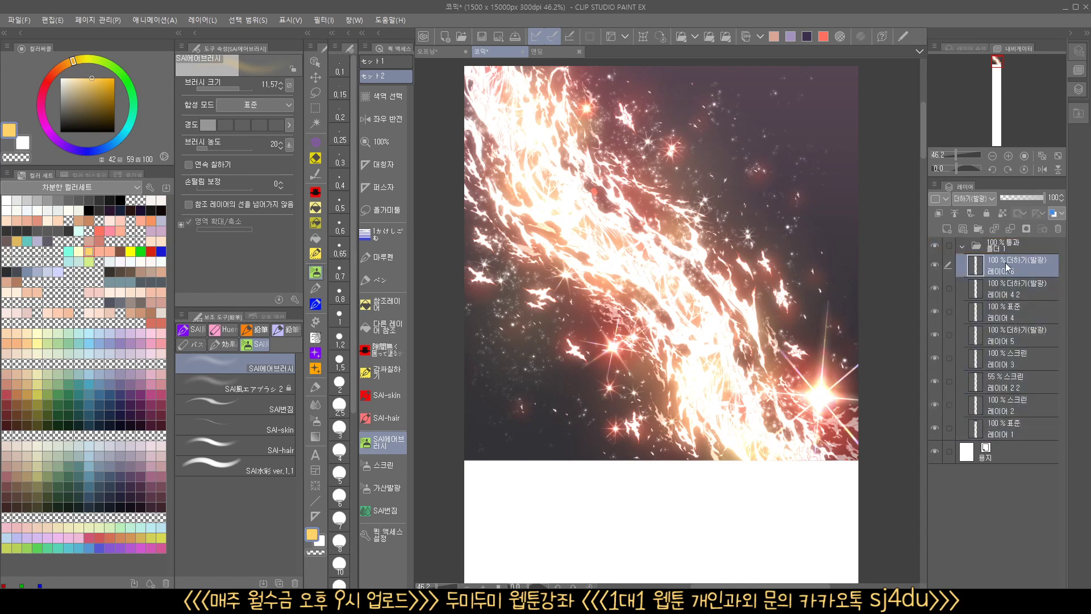
- Add a new layer above 레이어 6 inside the folder and set its blending mode to 스크린
left_click_drag(741, 357, 741, 389)
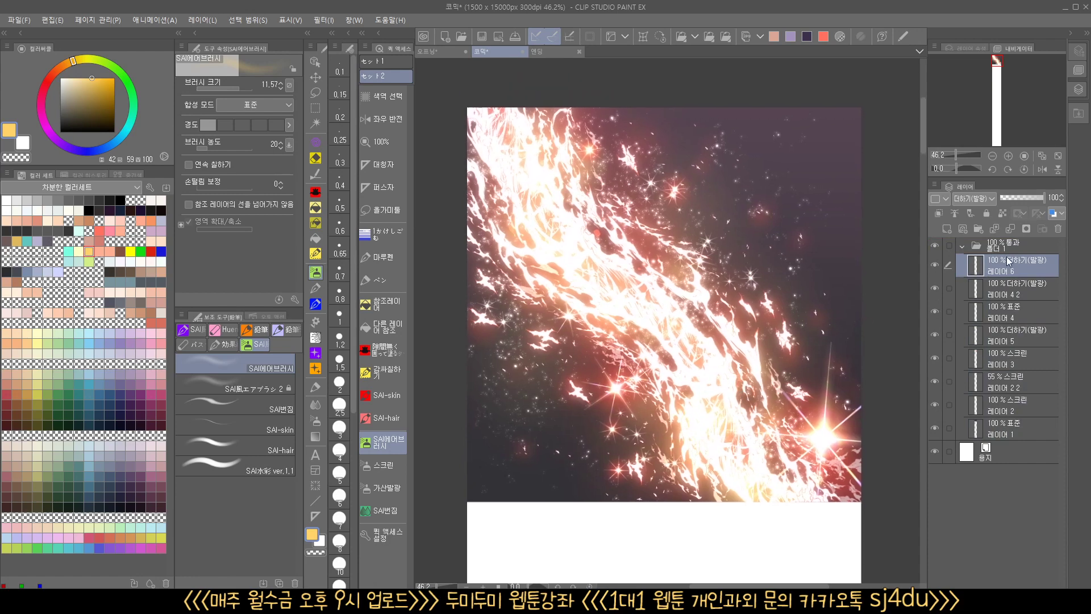
left_click(947, 229)
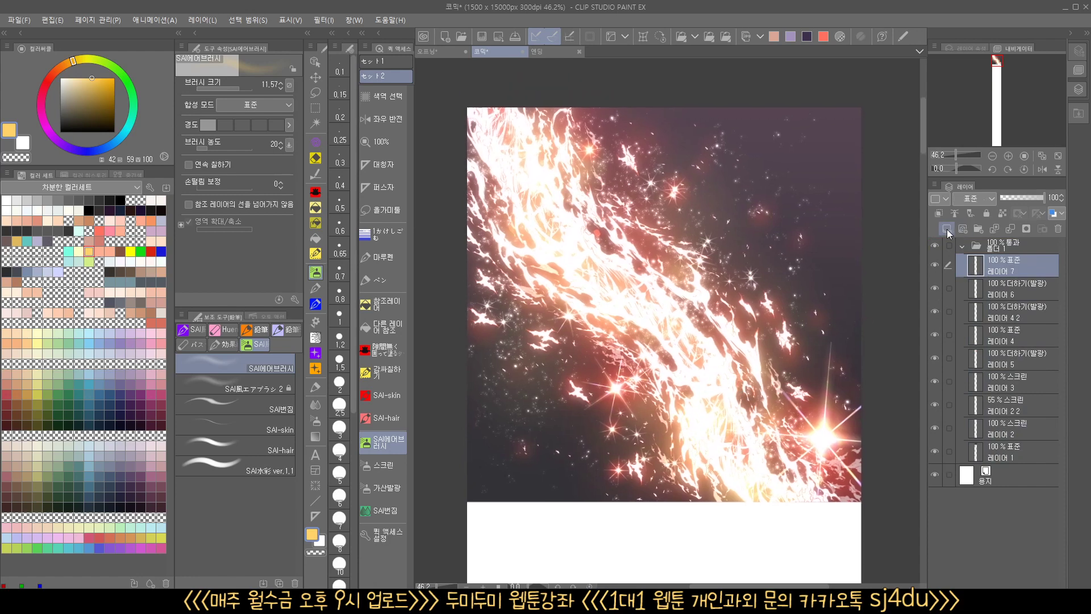
left_click(973, 199)
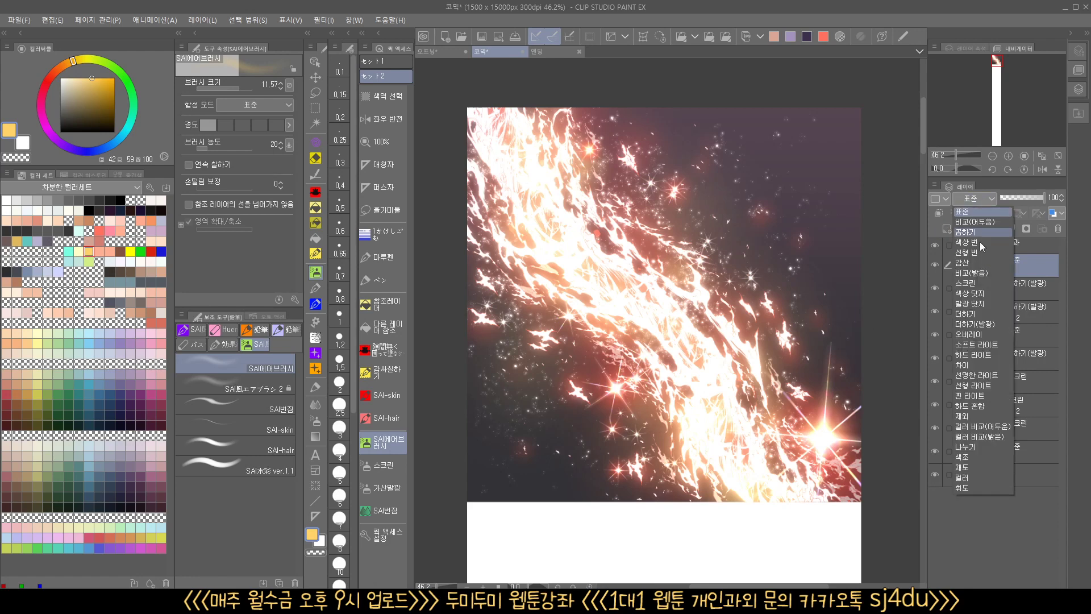
left_click(984, 283)
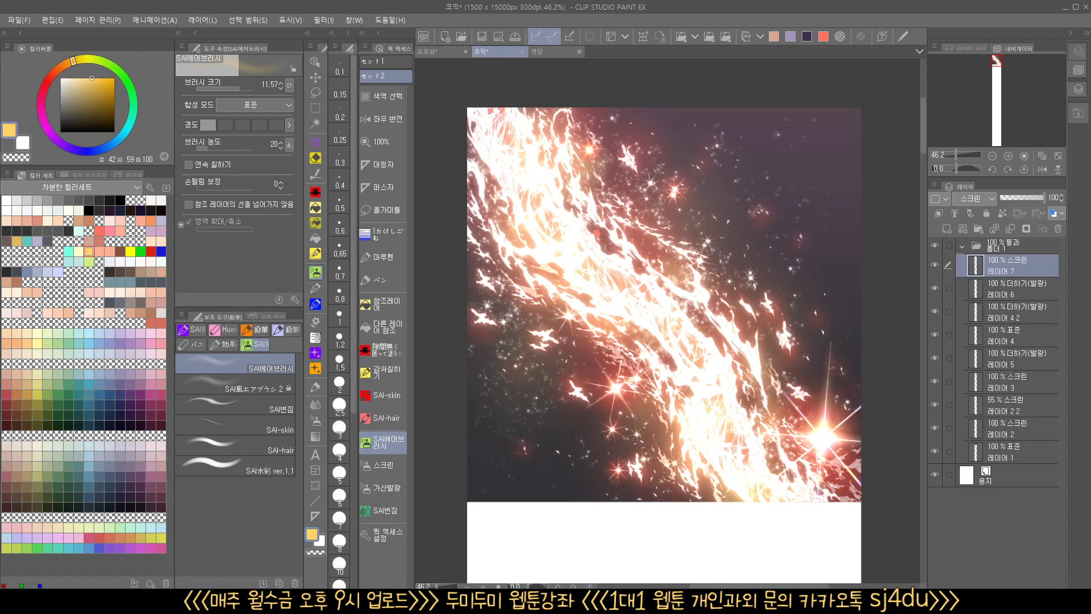
- Apply a yellow-orange foreground-to-transparent gradient at opacity 42 on 레이어 7, running diagonally from above the upper flame to its lower middle
left_click(315, 436)
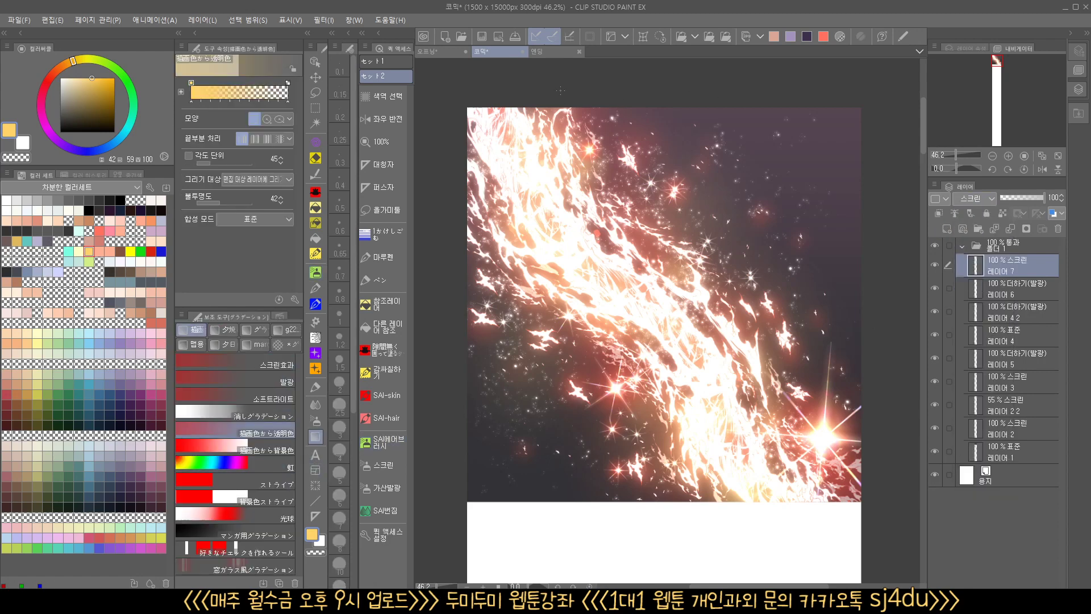
left_click_drag(560, 90, 731, 333)
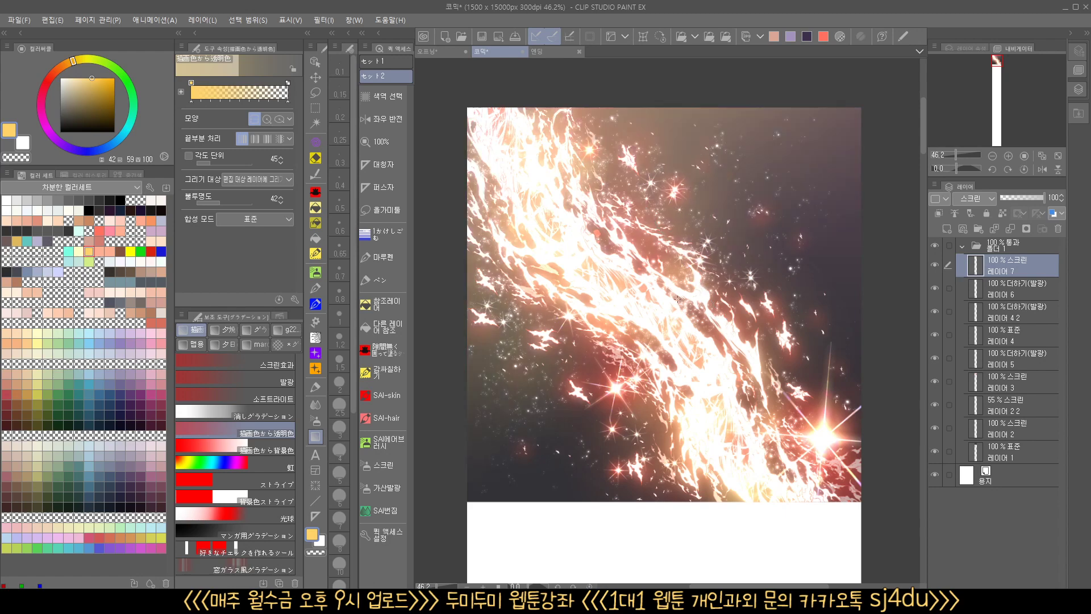
key("ctrl+z")
left_click_drag(526, 95, 701, 314)
left_click_drag(742, 343, 741, 344)
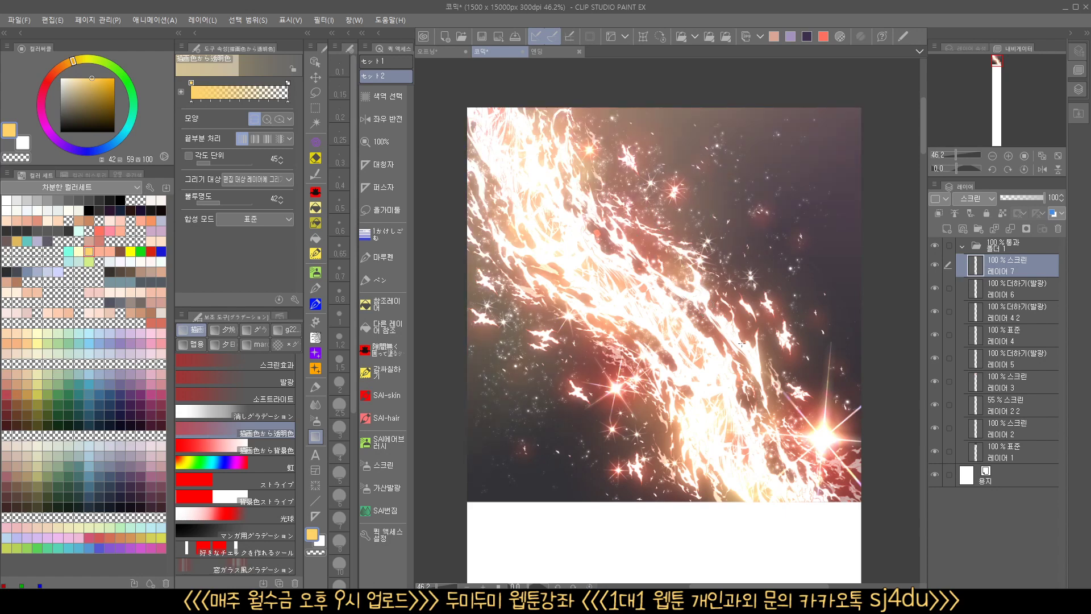
- Compare the whole artwork with the gradient on 레이어 7 hidden and shown
scroll(727, 355, "down", 2)
scroll(710, 365, "up", 1)
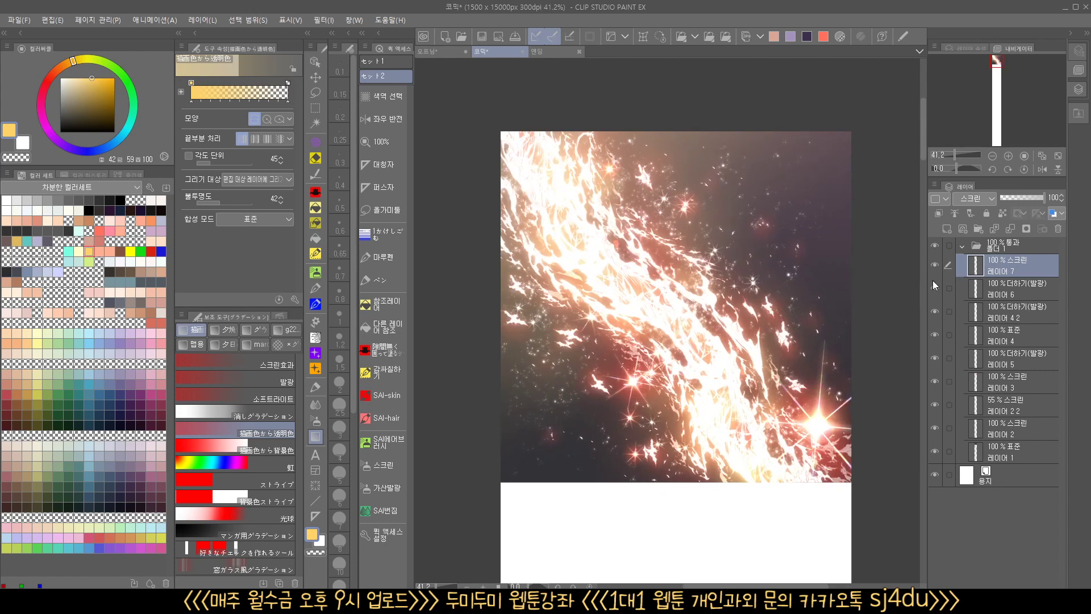
left_click(935, 266)
left_click(934, 265)
left_click_drag(764, 343, 755, 353)
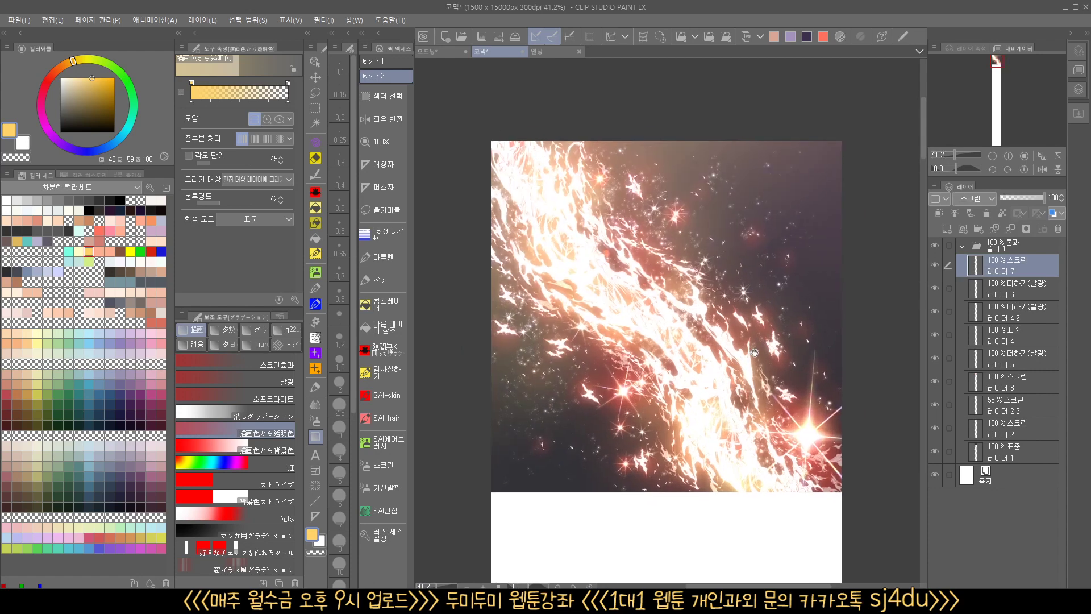
- Erase parts of the gradient with the SAI airbrush at size 69.72 using transparent colour, and hide 레이어 7
left_click(383, 442)
left_click_drag(782, 312, 766, 254)
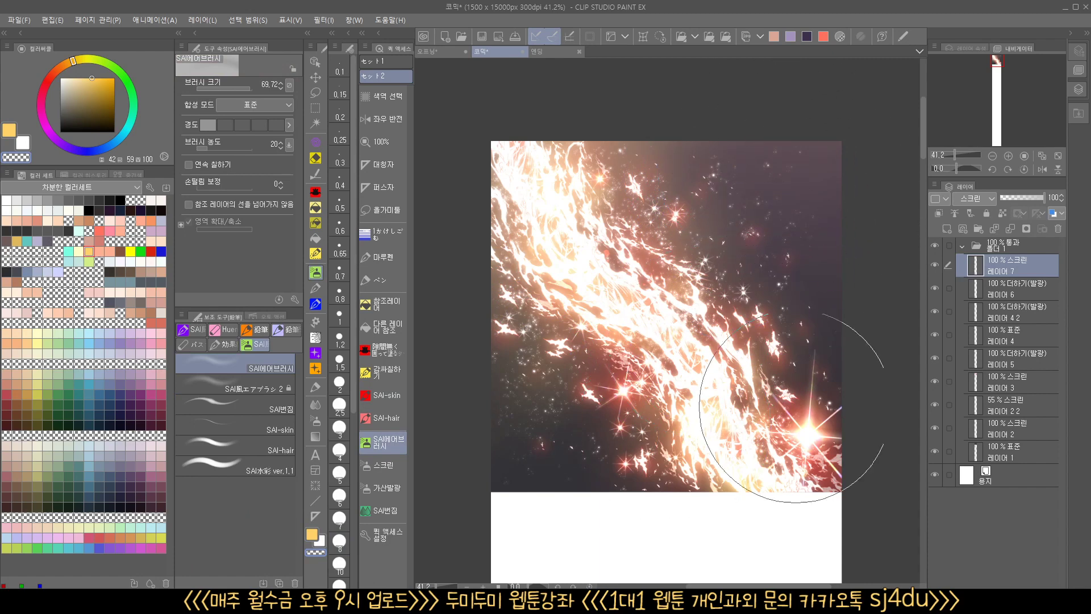
left_click(925, 263)
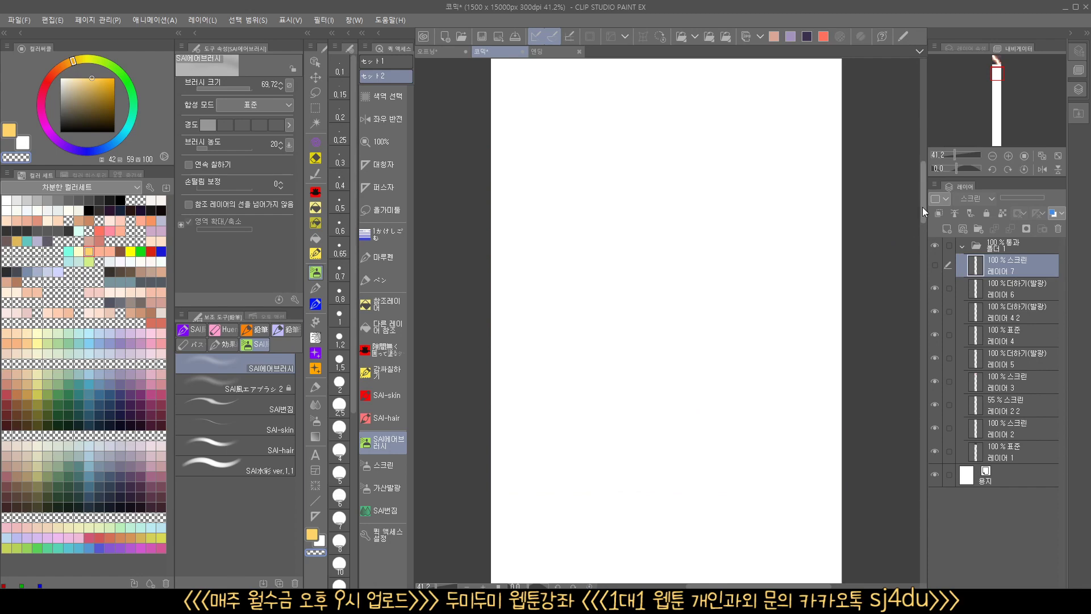
left_click_drag(923, 208, 922, 144)
left_click_drag(740, 425, 747, 394)
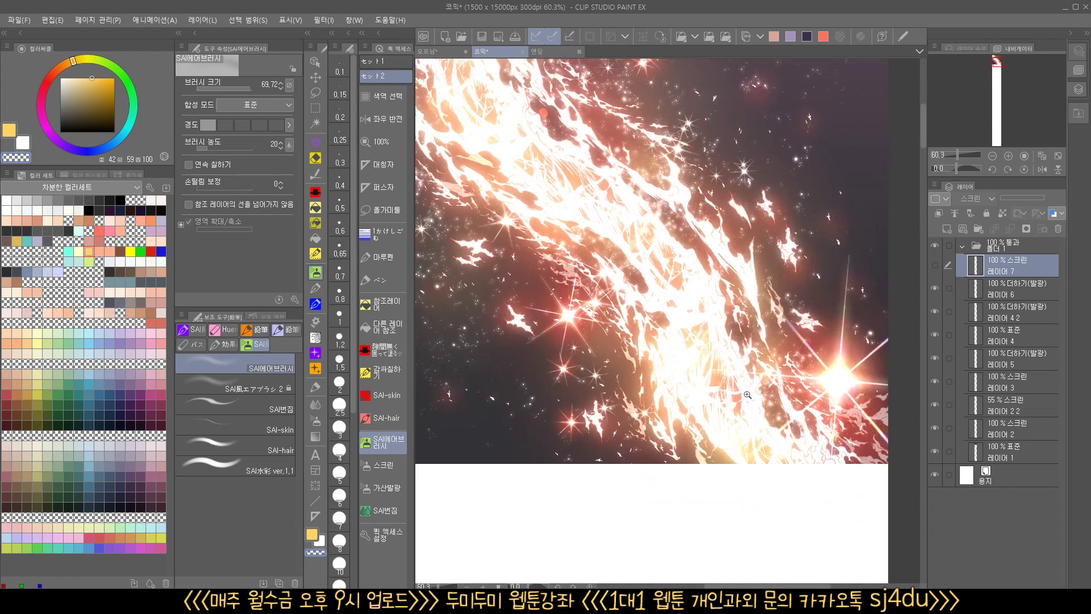
scroll(747, 394, "down", 3)
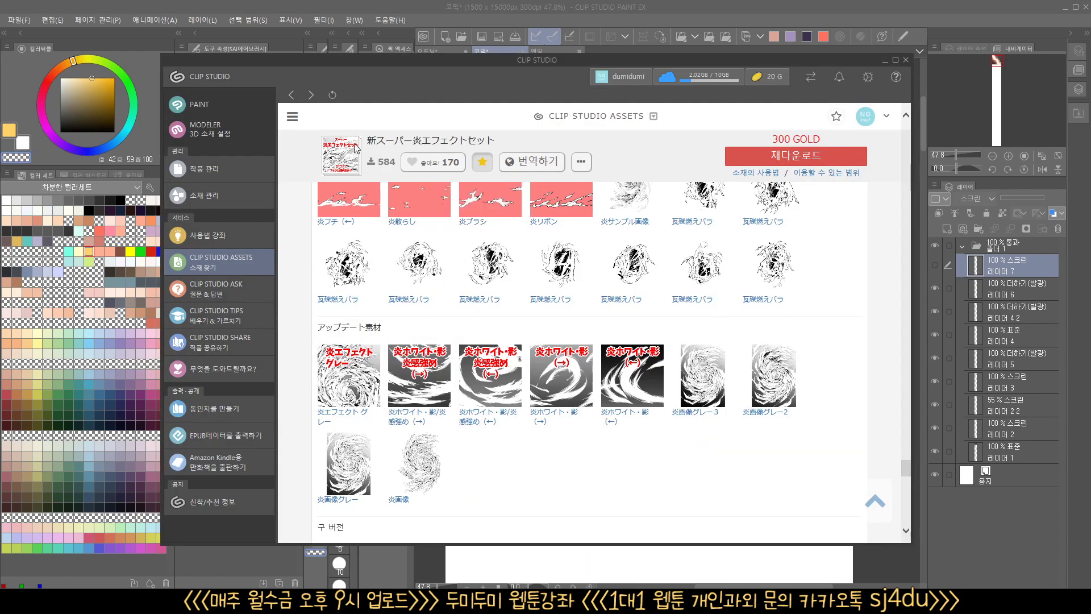
- In Clip Studio Assets, go back to the home page and search the materials for 불
left_click(291, 95)
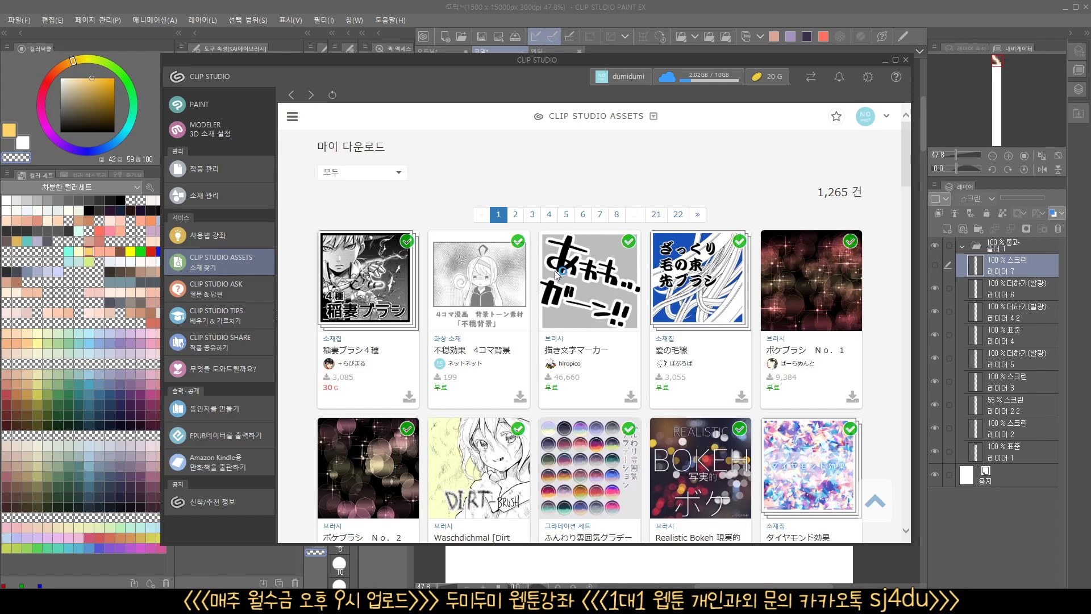
left_click(292, 96)
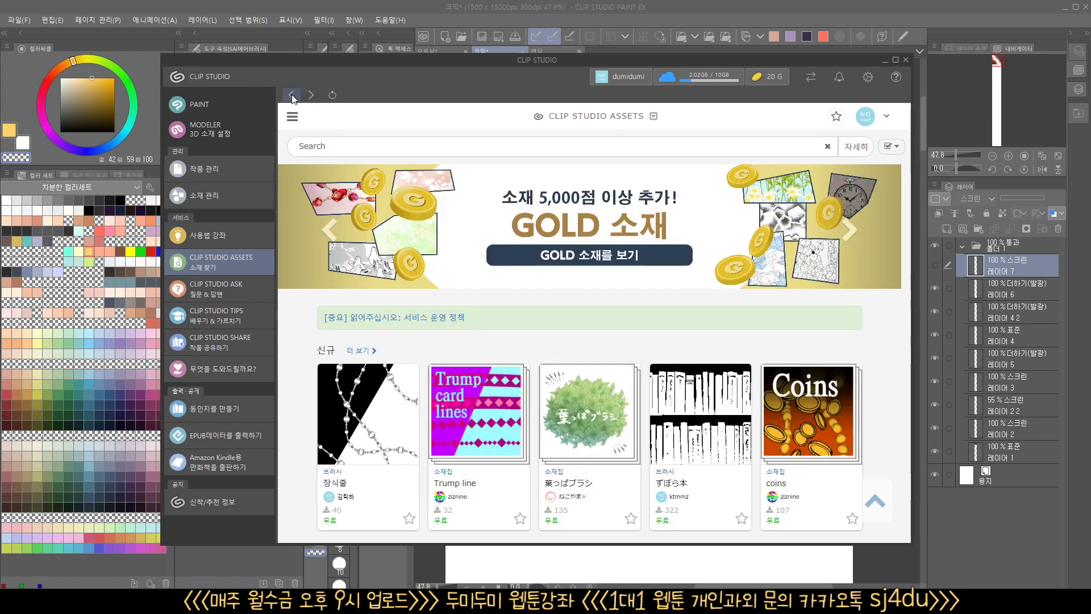
left_click(330, 145)
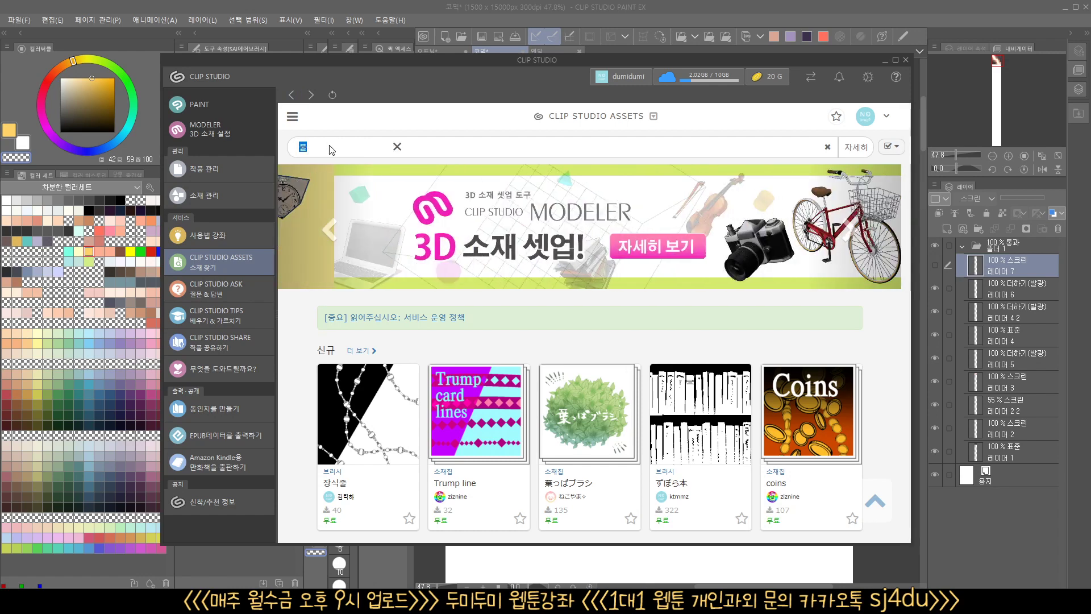
type("불")
key("Return")
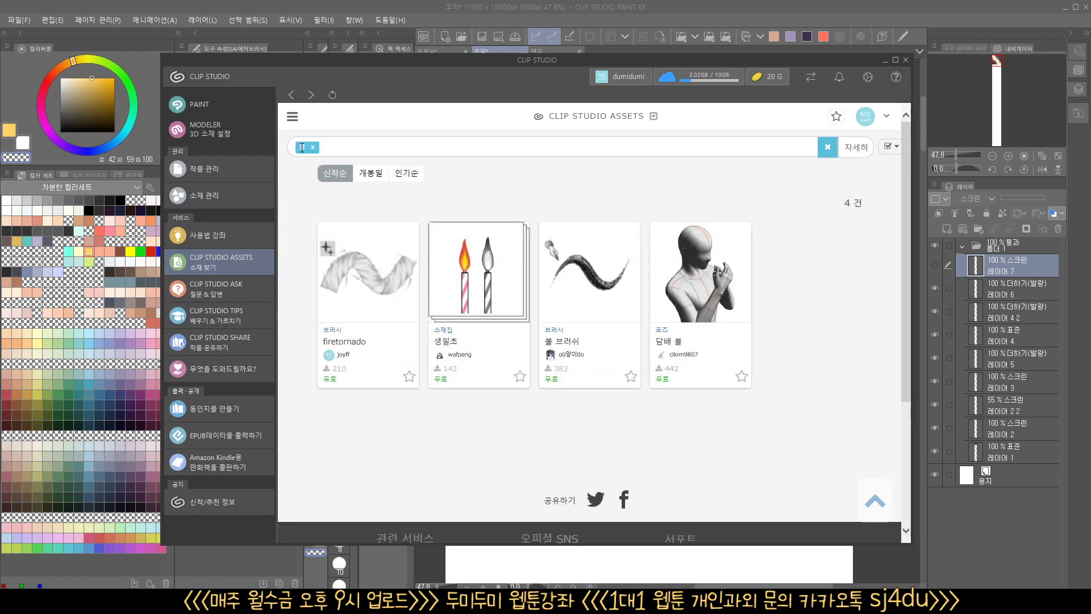
- Replace the search term with the Chinese character 火 and search the materials again
left_click(315, 148)
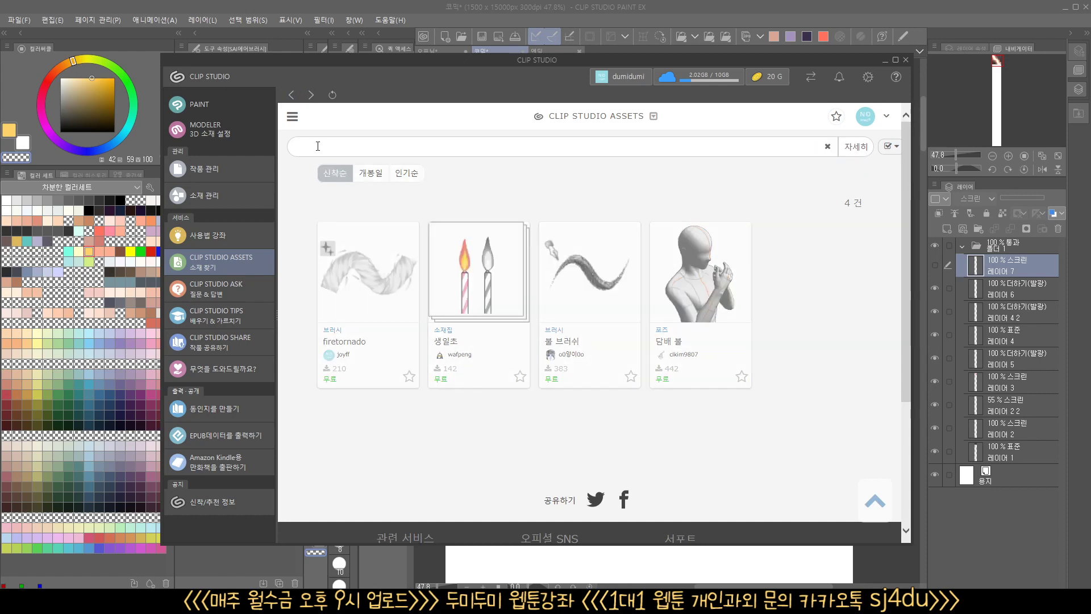
type("ㅎ")
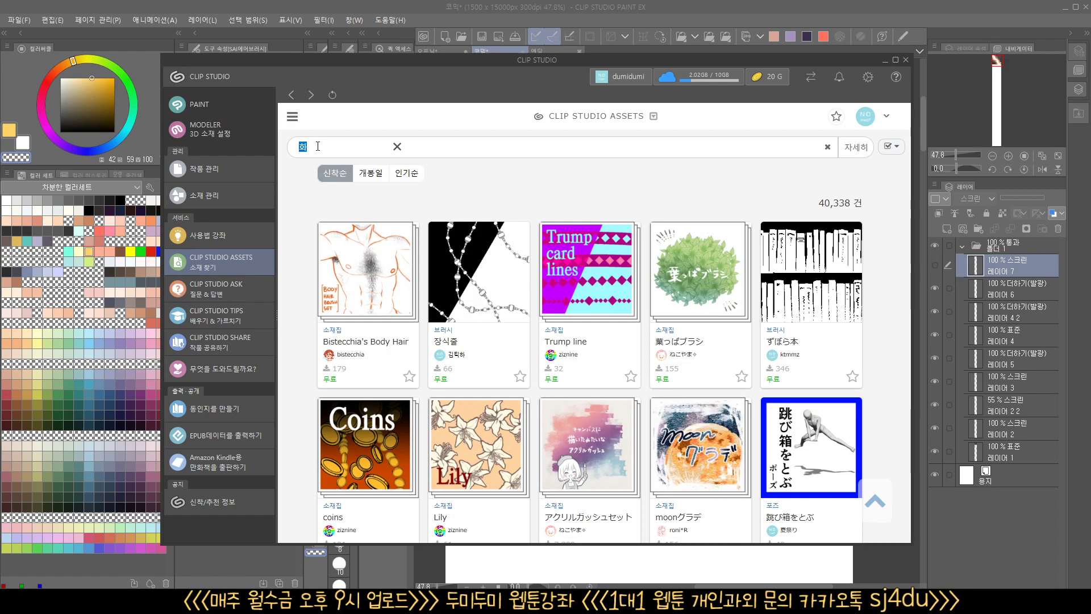
key("Hangul_Hanja")
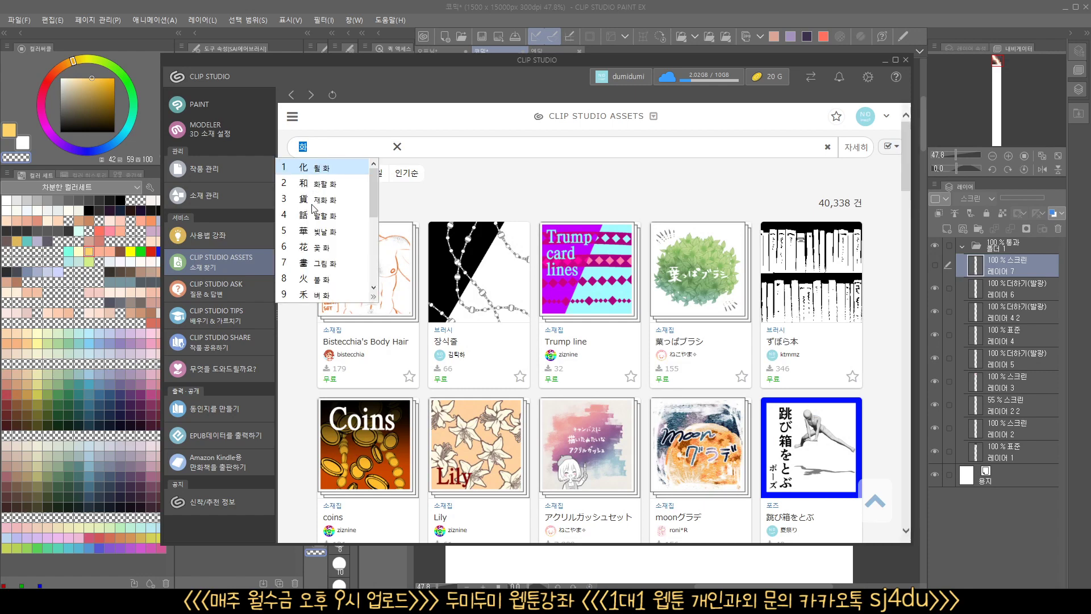
left_click(325, 280)
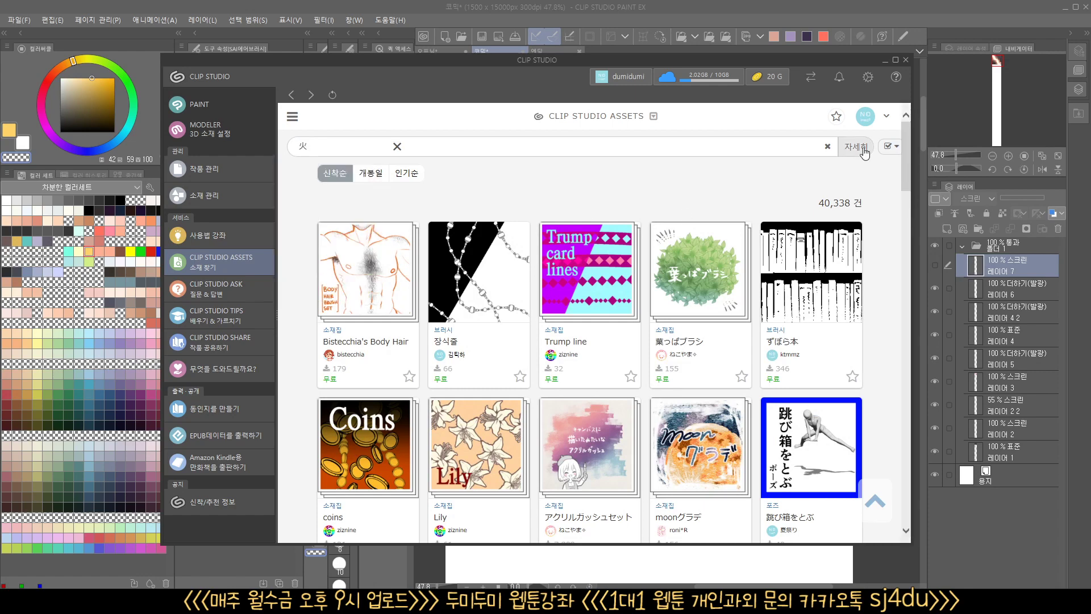
left_click(862, 149)
left_click(863, 149)
left_click(771, 147)
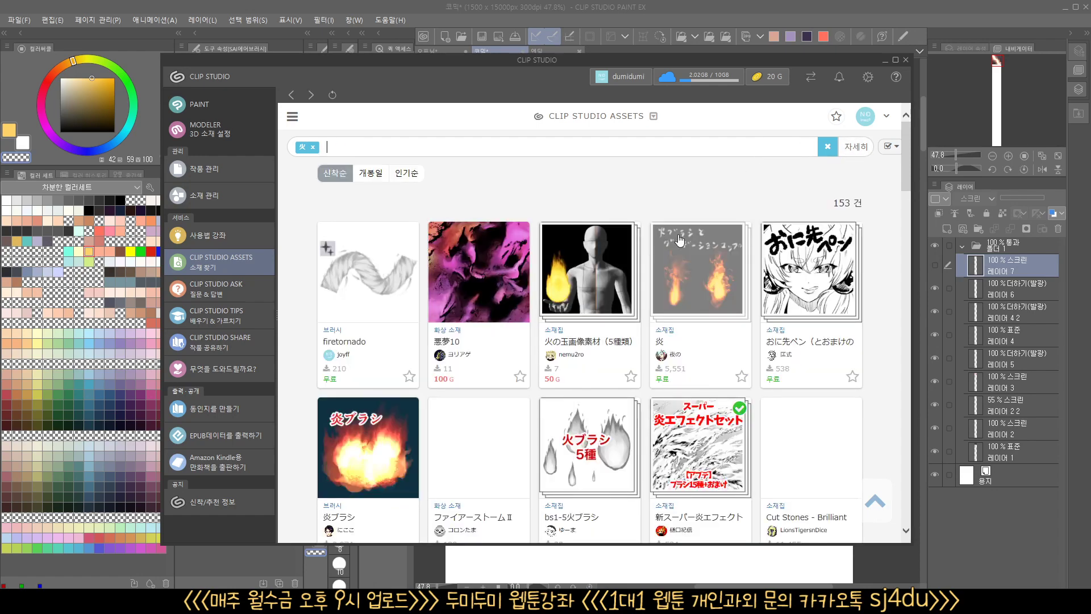
- Browse the 火 search results for flame brushes and fire materials
scroll(387, 341, "down", 2)
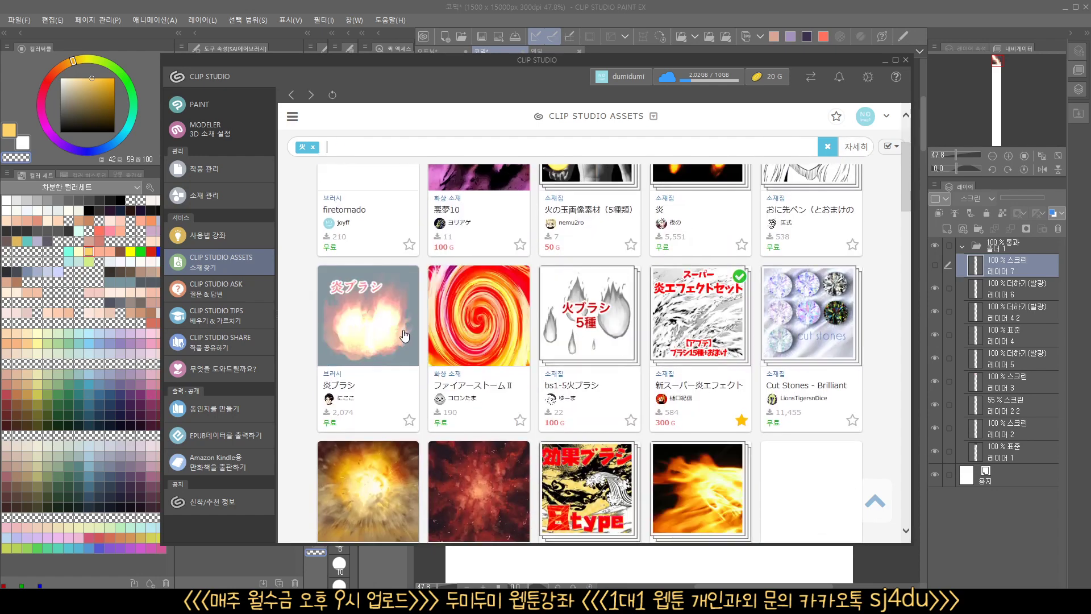
scroll(387, 340, "down", 1)
scroll(597, 340, "down", 1)
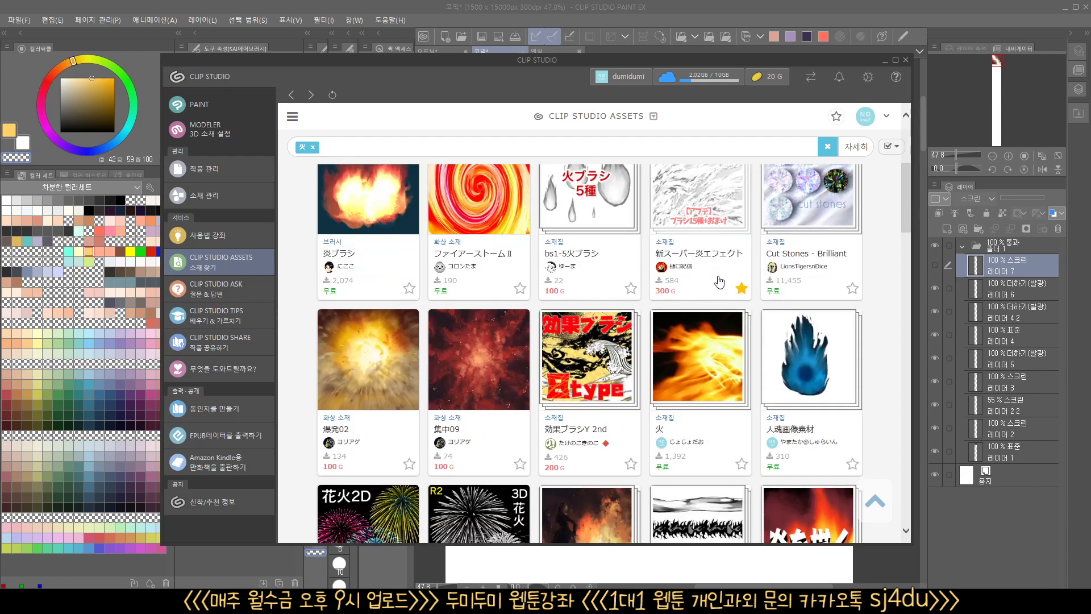
scroll(574, 336, "down", 1)
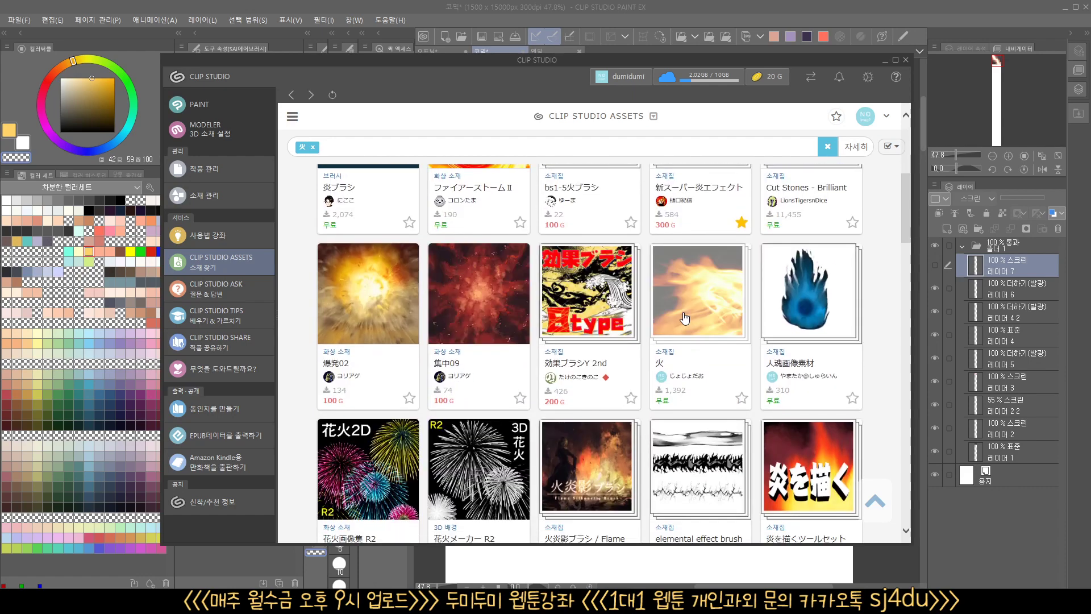
scroll(669, 328, "down", 1)
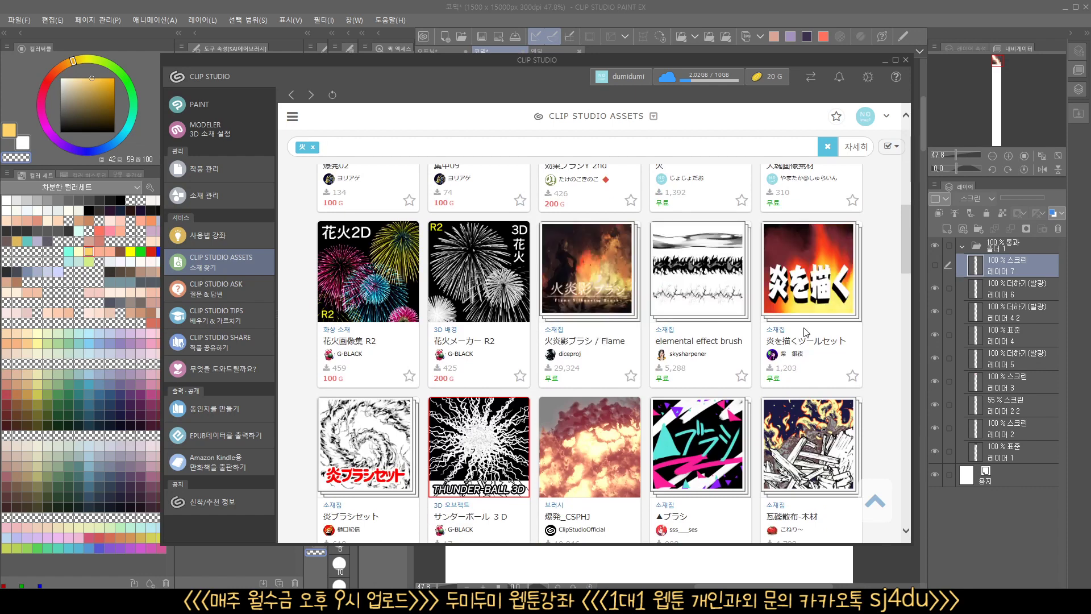
- Return to Clip Studio Paint and select 레이어 5 in 폴더 1
left_click(842, 8)
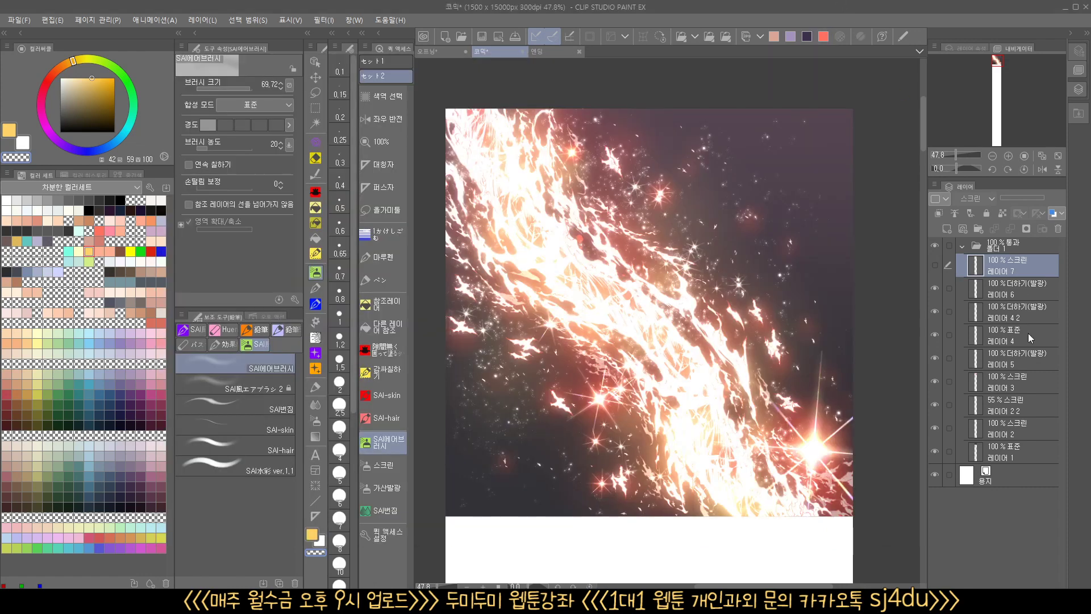
left_click(1021, 431)
left_click(1029, 364)
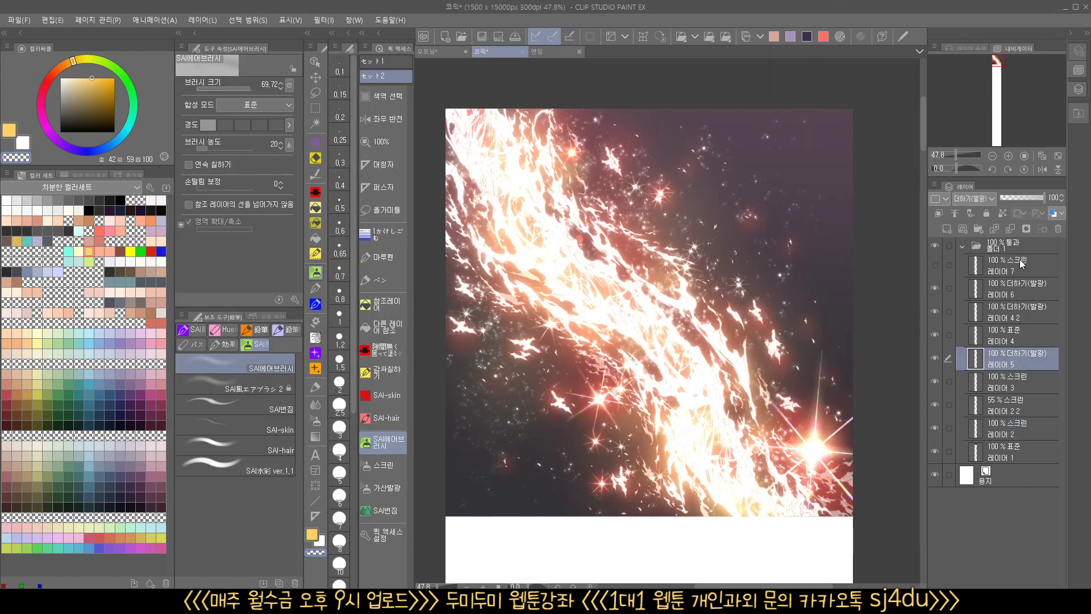
- Add a new layer at the top of 폴더 1 and set its blend mode to 색상 닷지
left_click(1000, 248)
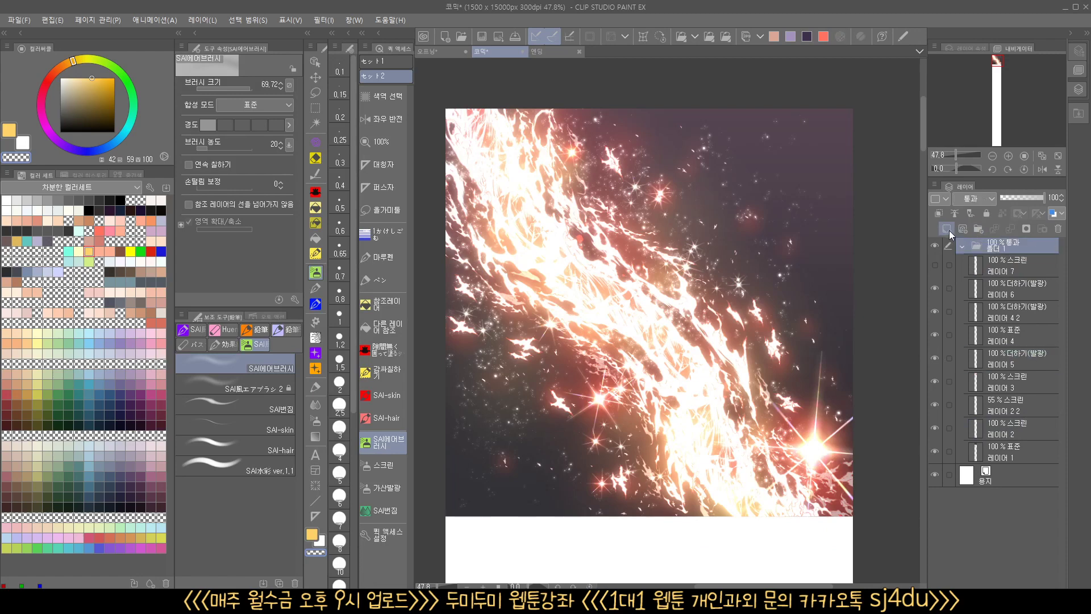
left_click(947, 229)
left_click(973, 197)
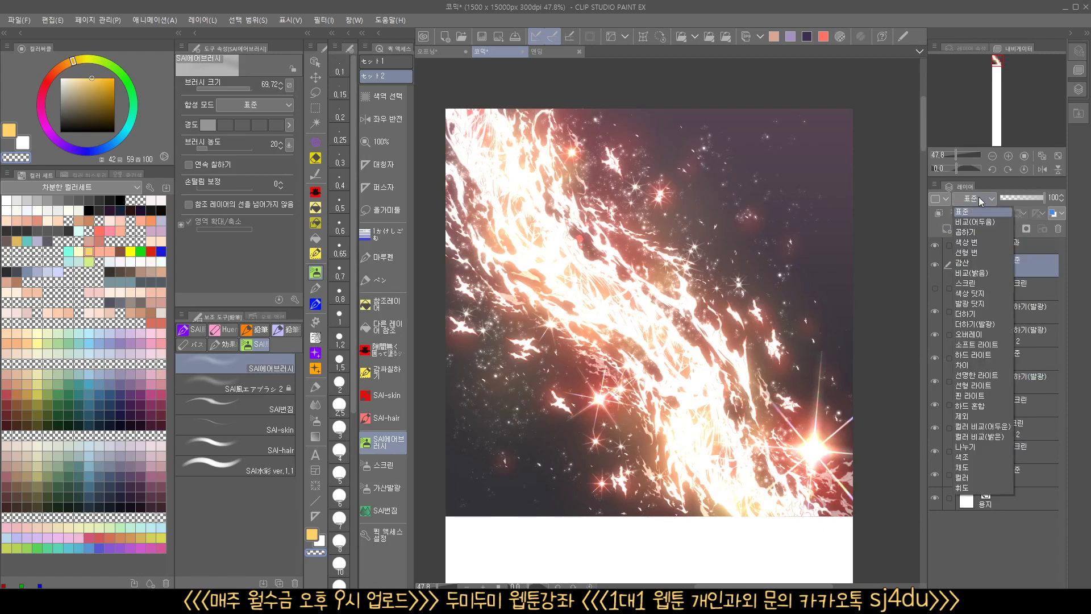
left_click(983, 293)
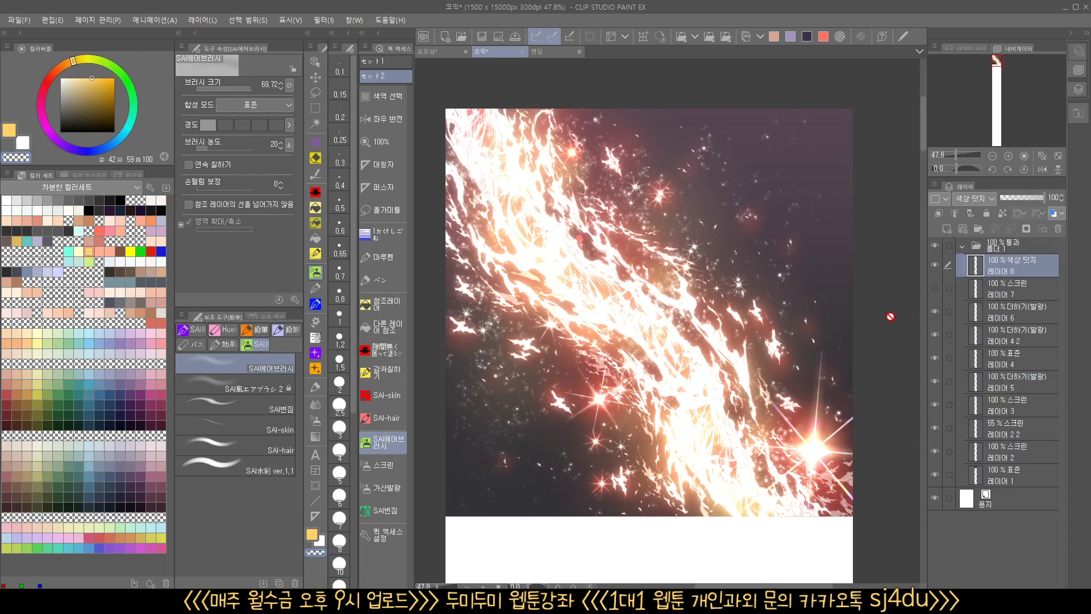
- Make 레이어 7 in 폴더 1 visible and look through the blend modes available for it without changing its mode
left_click(936, 287)
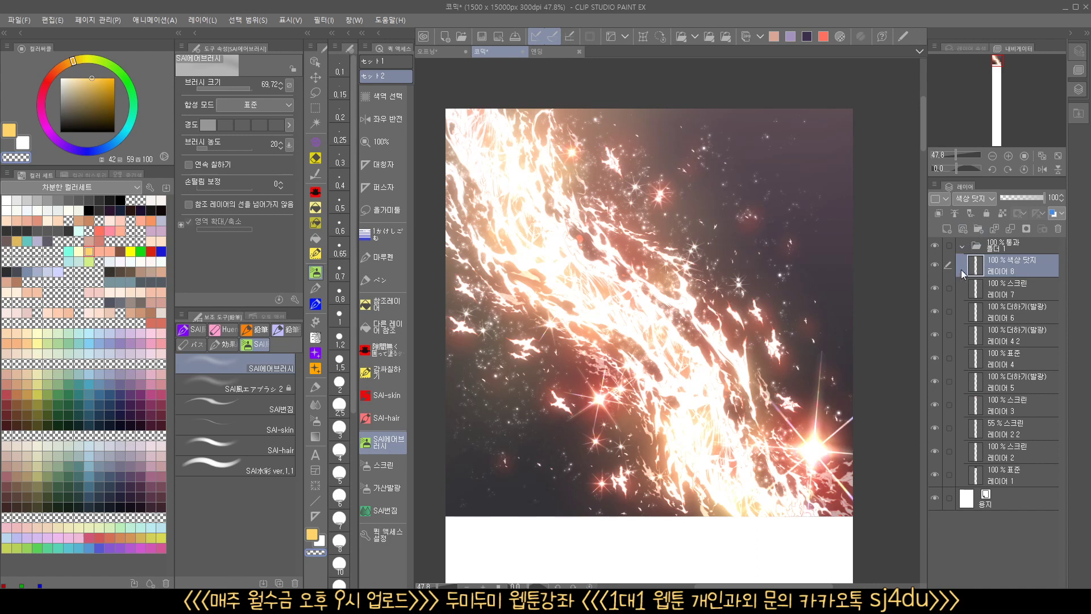
scroll(969, 198, "up", 1)
left_click(969, 199)
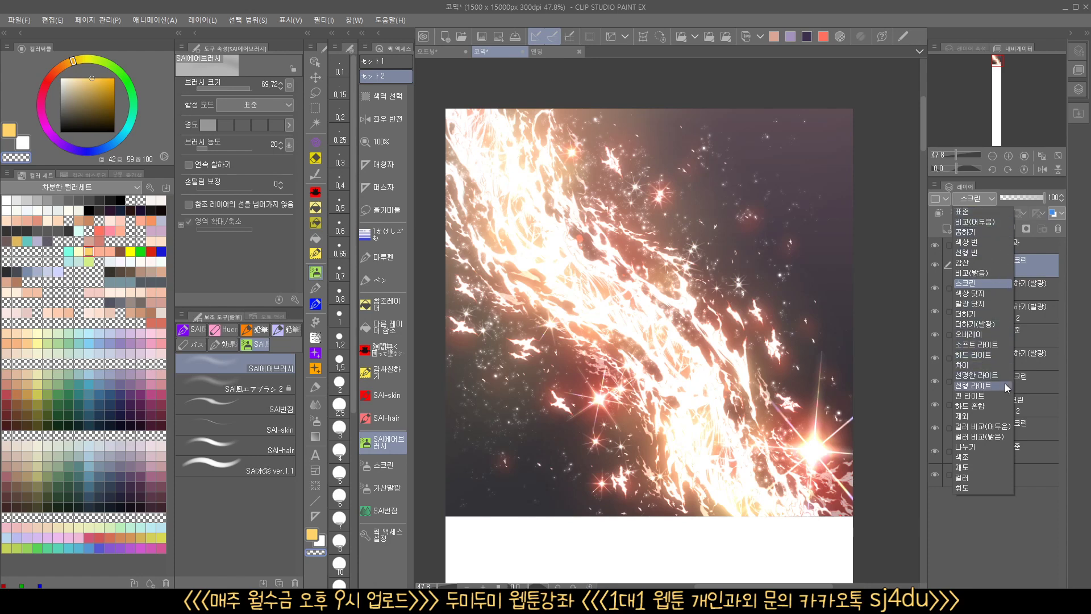
left_click(1041, 376)
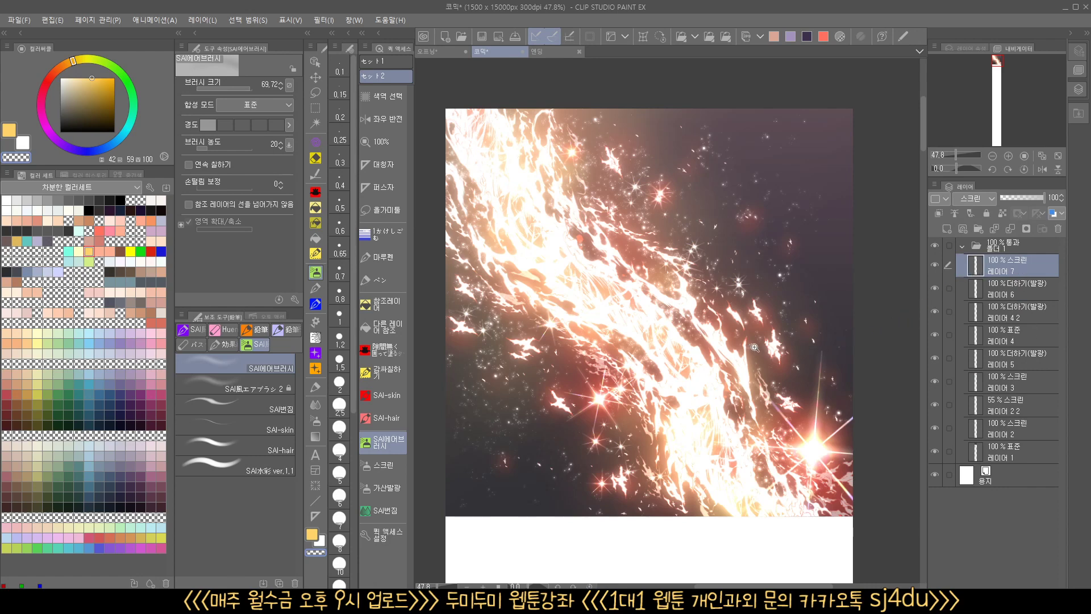
- Examine the glowing flame artwork up close and select 폴더 1
mouse_move(756, 350)
left_mouse_down()
mouse_move(819, 389)
mouse_move(781, 378)
mouse_move(796, 390)
left_mouse_up()
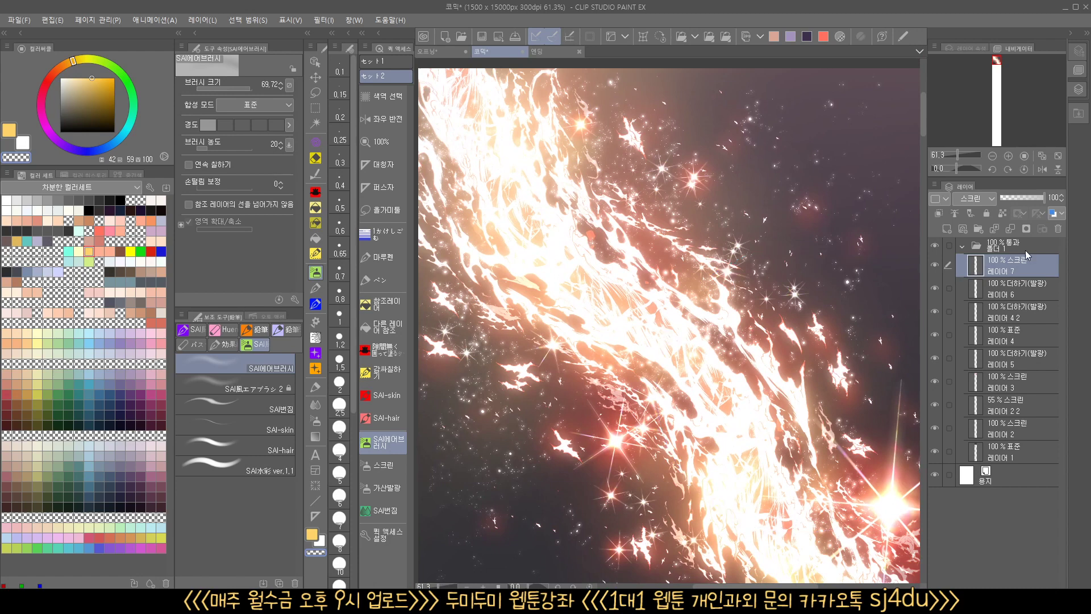
left_click(998, 244)
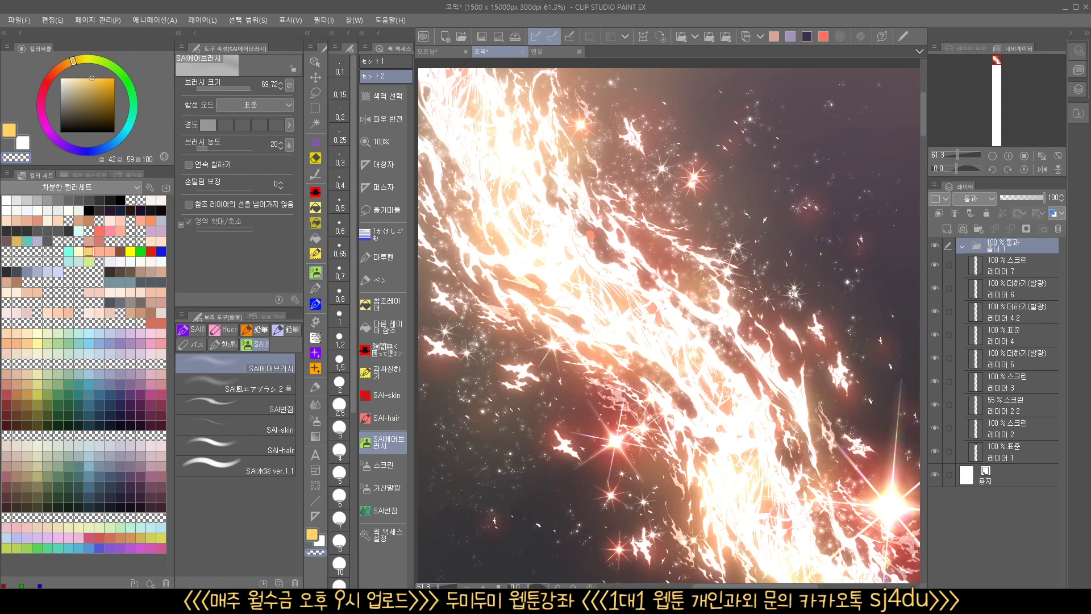
scroll(745, 307, "down", 1)
left_click_drag(739, 320, 700, 303)
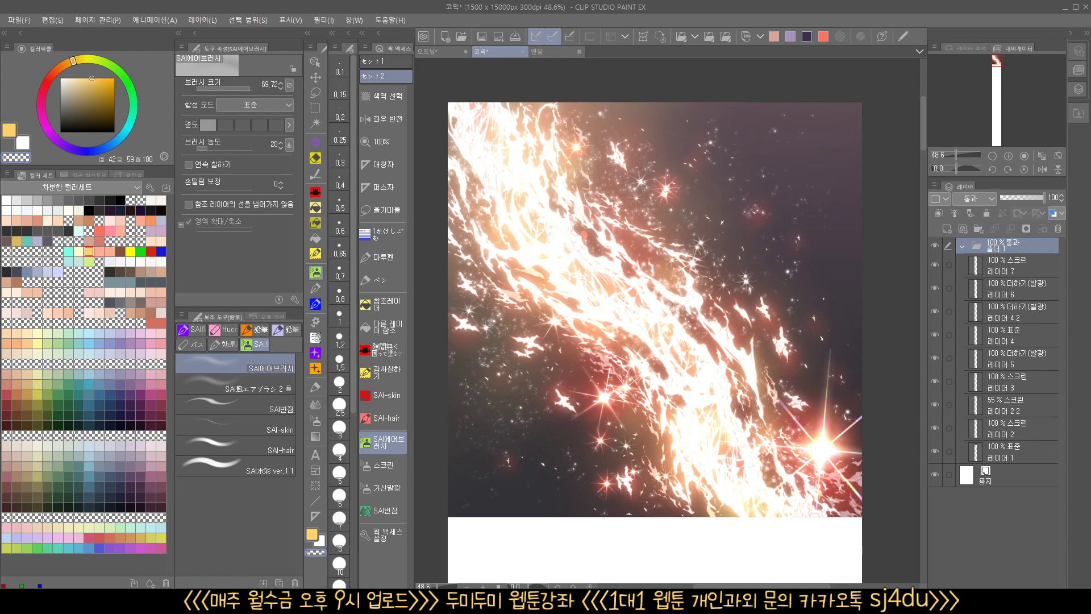
- Browse the sparkle, decoration and nature brush groups, ending at the list of flame effect brushes
left_click(316, 354)
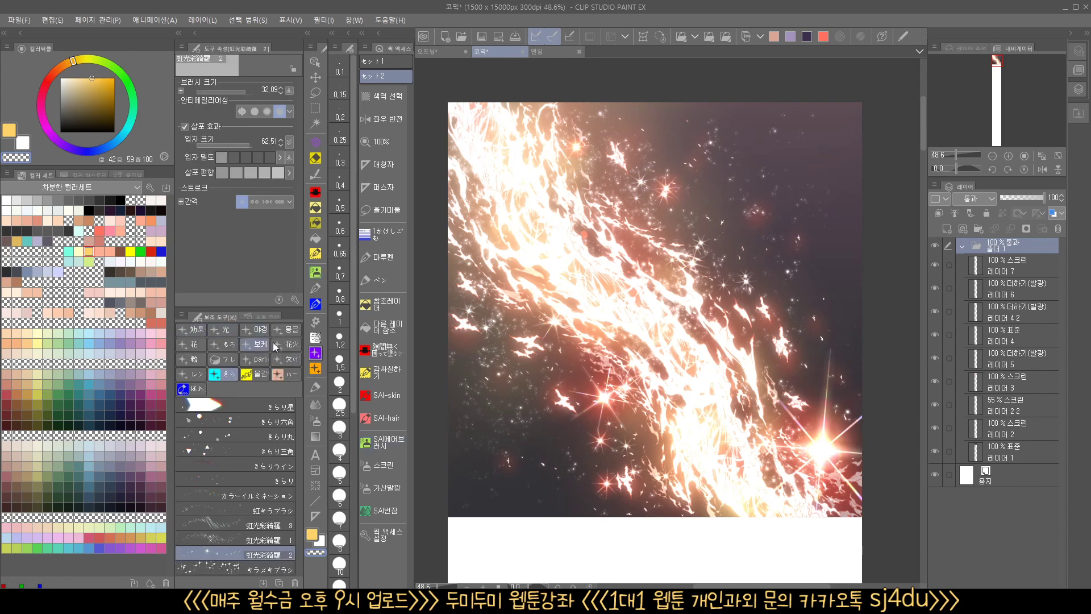
left_click(315, 337)
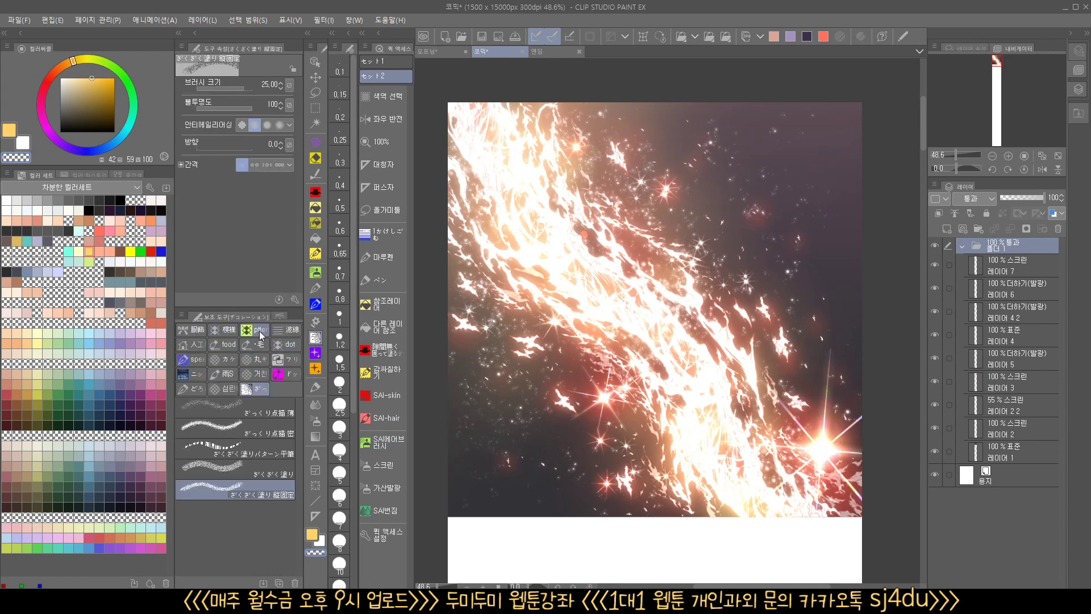
left_click(316, 323)
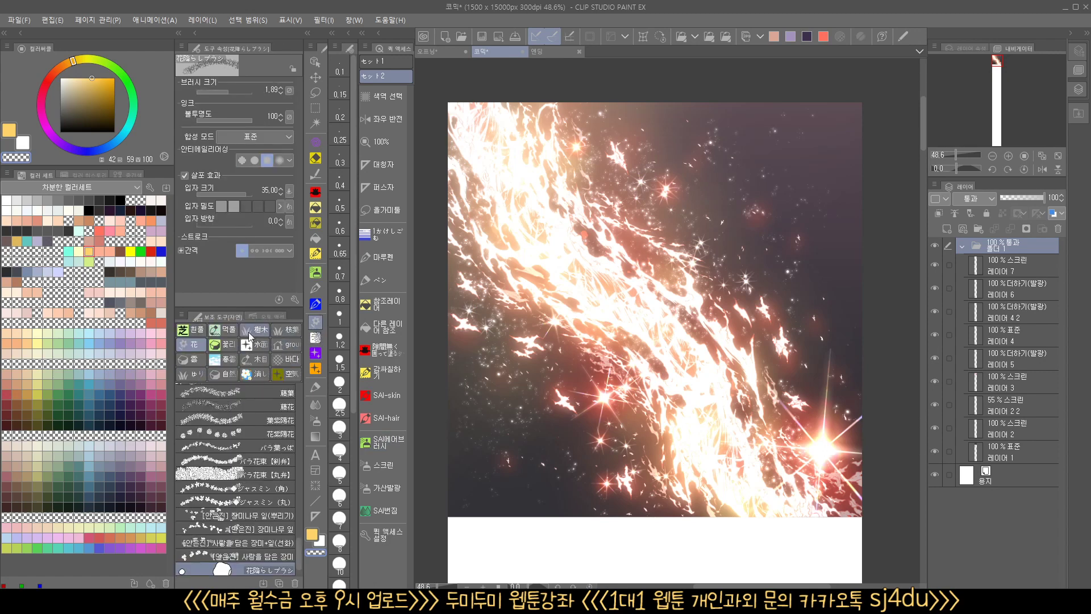
left_click(315, 368)
scroll(290, 435, "down", 2)
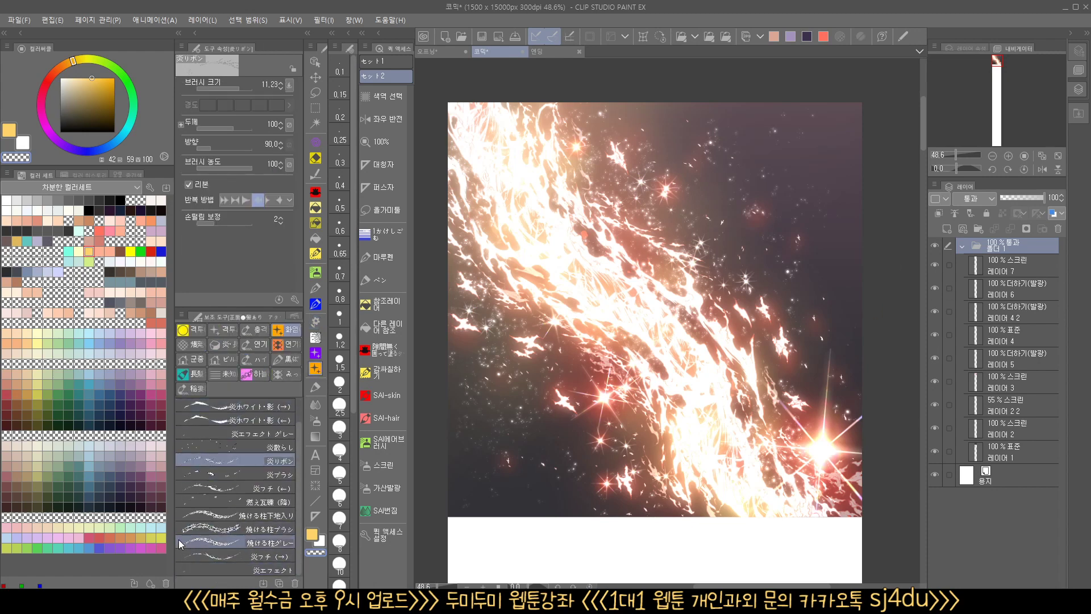
- Separate the 炎エフェクト brush into its own new group and move 文字っぽいブラシ into that group
left_click_drag(196, 570, 227, 391)
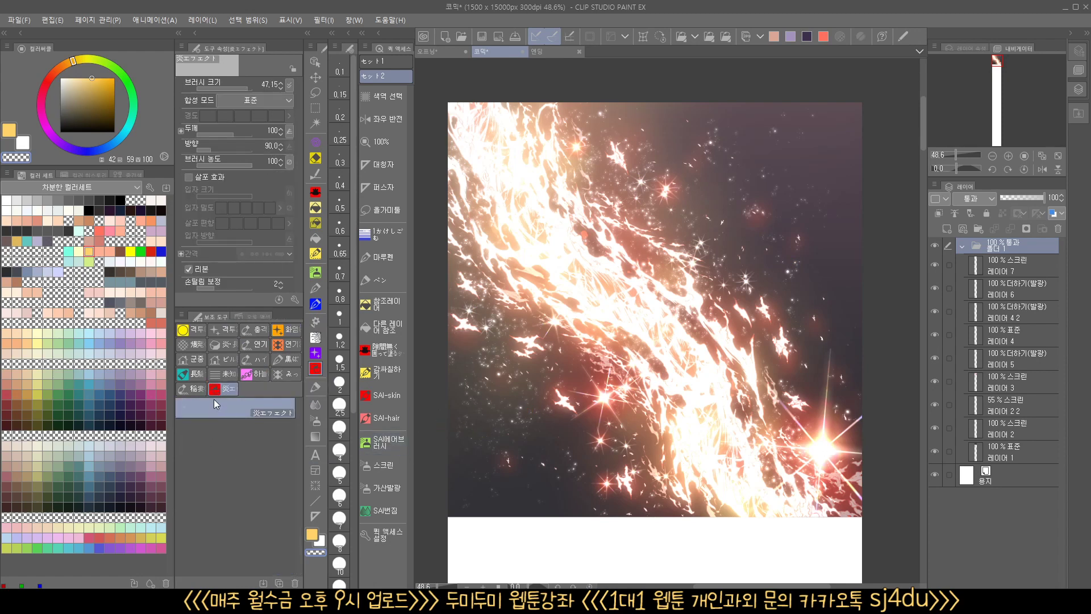
left_click(221, 374)
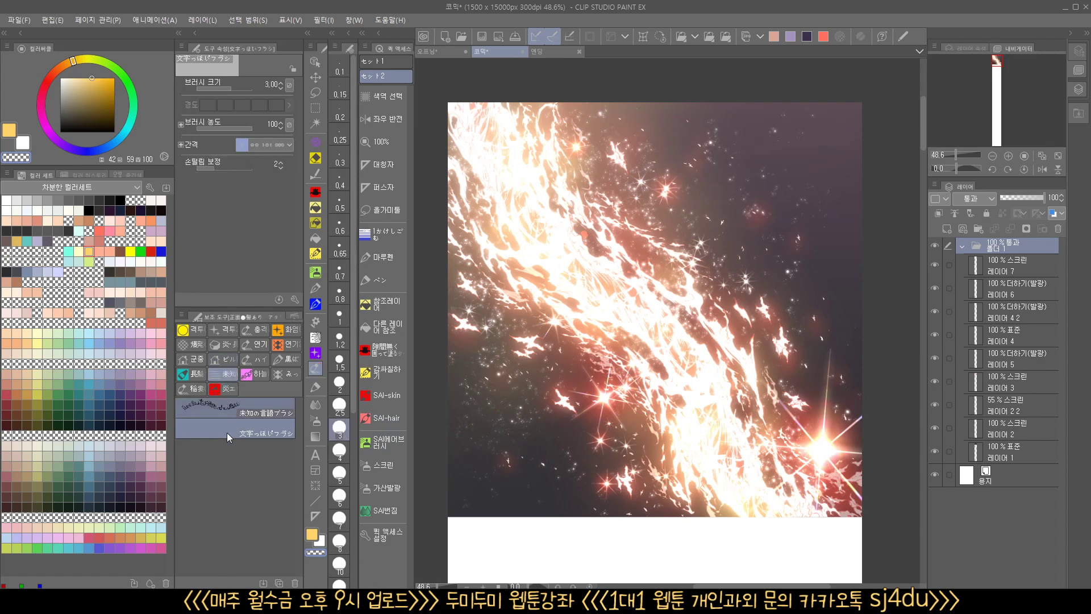
left_click_drag(226, 433, 222, 389)
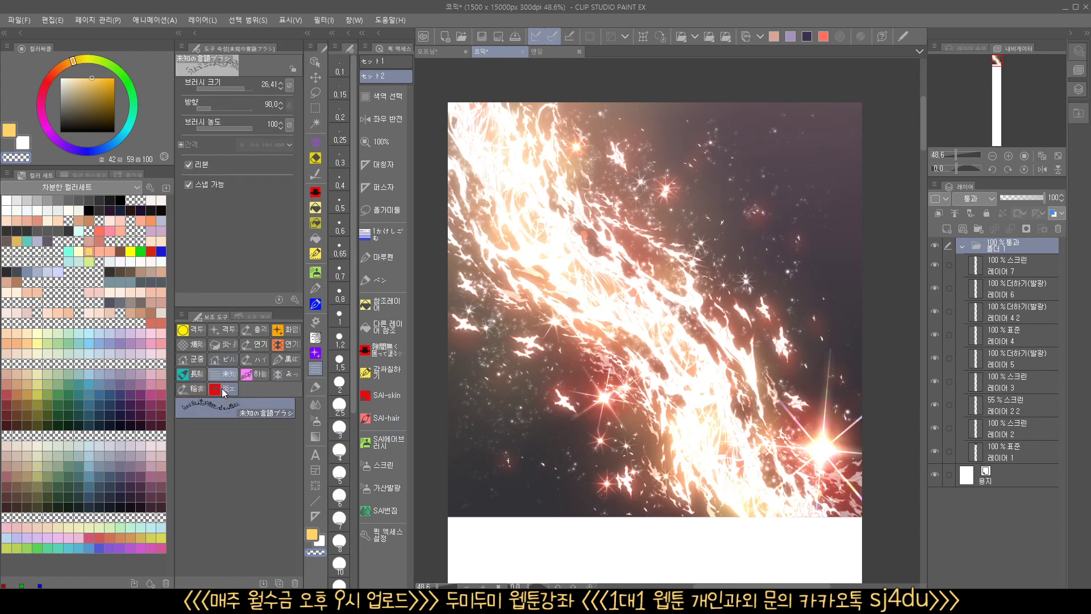
- Move the 炎エフェクト brush into the 稲妻 group and return it to the flame brush group
left_click_drag(234, 432, 195, 391)
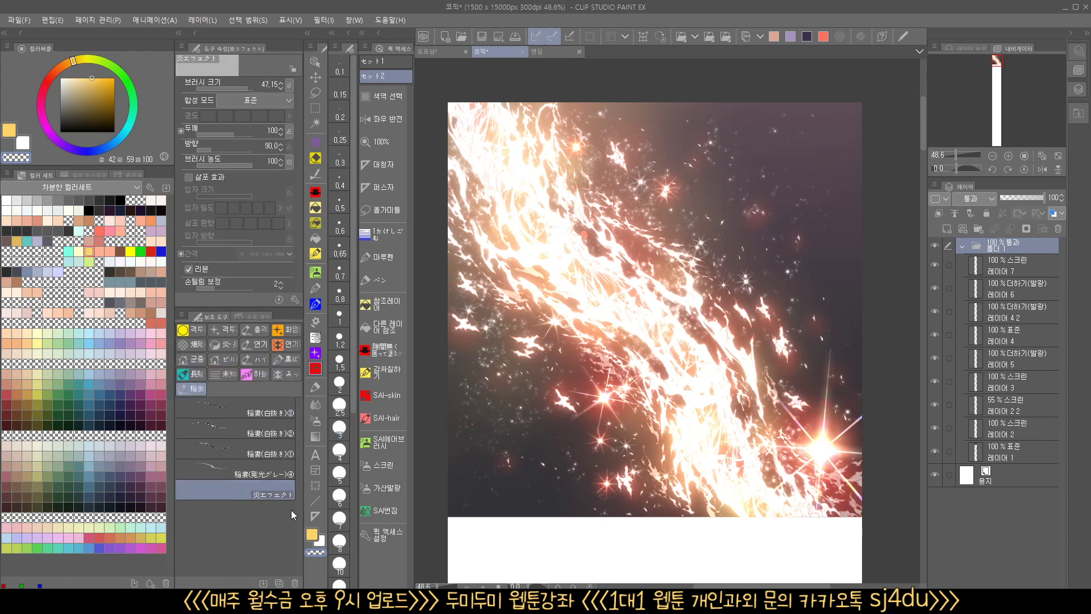
left_click_drag(240, 492, 282, 331)
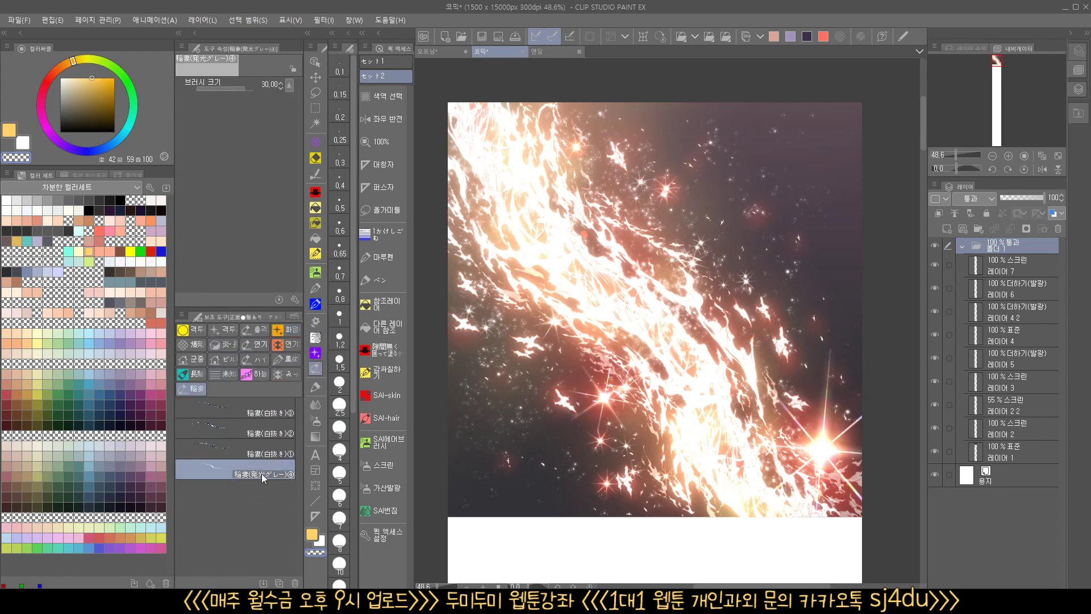
- Switch to the 엔딩 document and hide all palettes to present the closing message
scroll(572, 401, "down", 1)
scroll(571, 400, "up", 2)
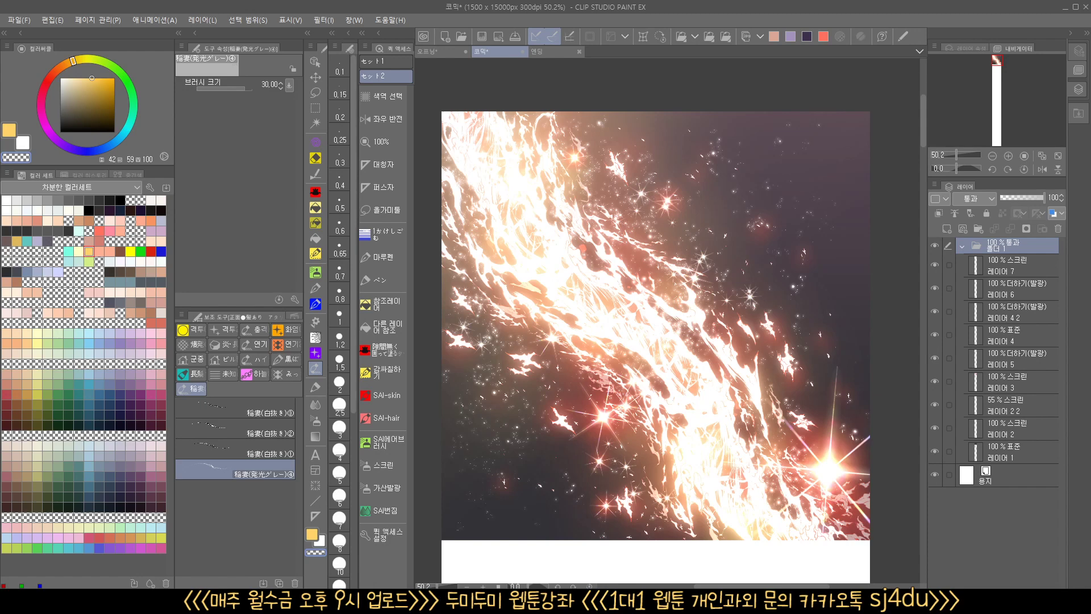
left_click(550, 53)
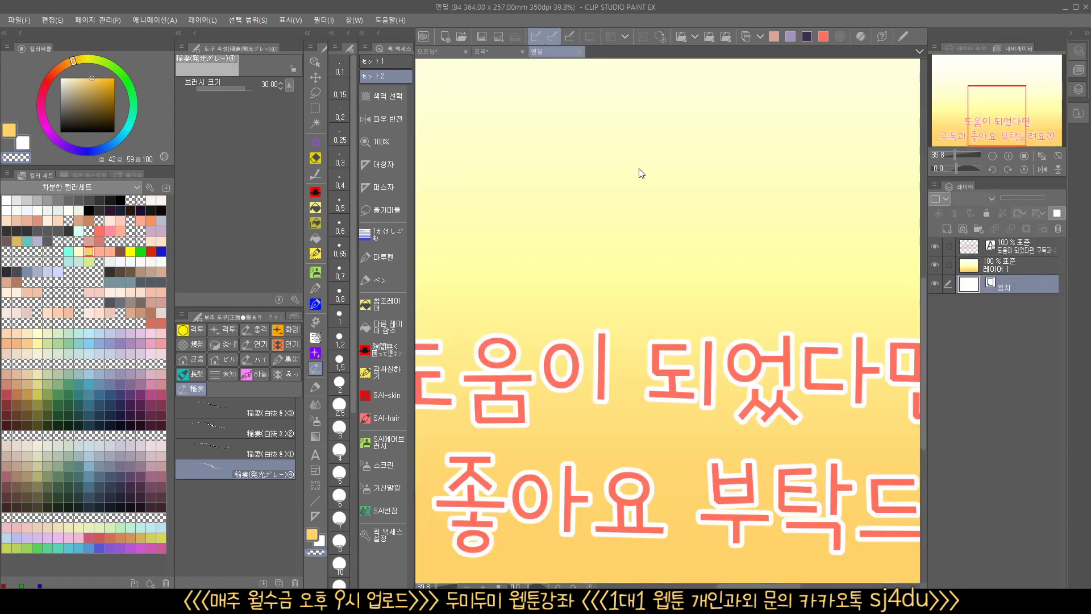
key("Tab")
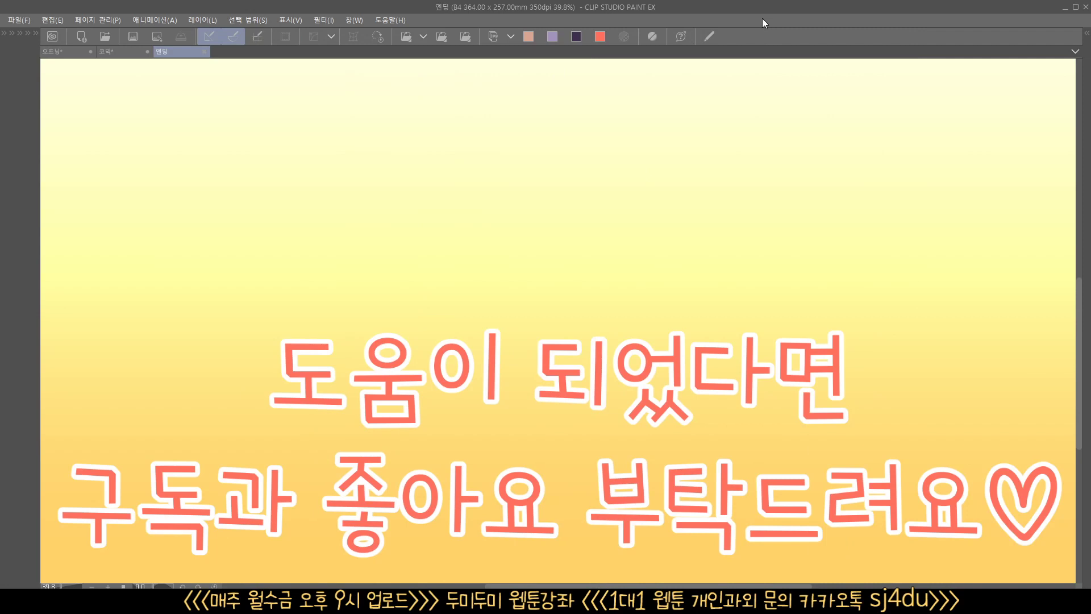